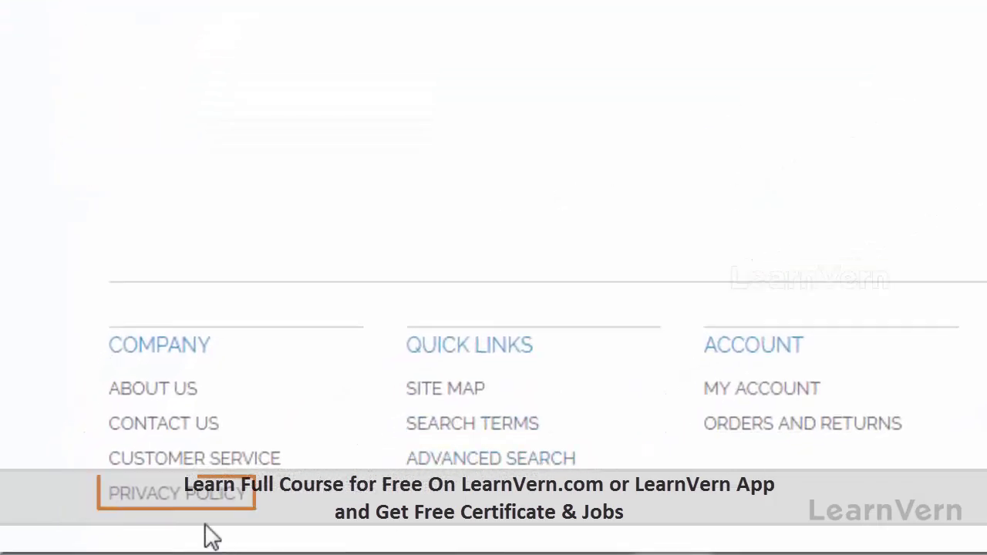
# - Open the storefront's Privacy Policy page and read through its sections
pyautogui.click(176, 501)
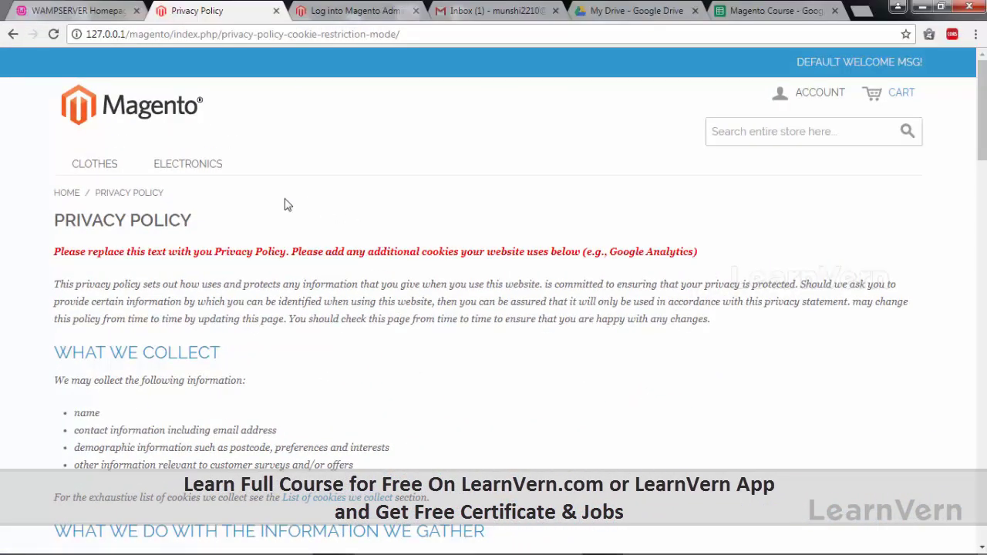
pyautogui.scroll(-2, 286, 205)
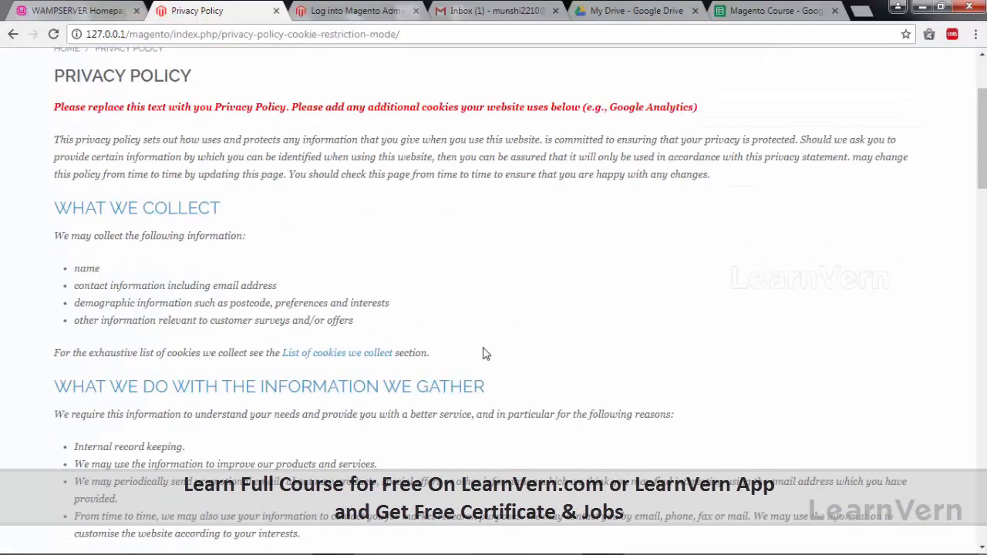
pyautogui.scroll(-3, 486, 353)
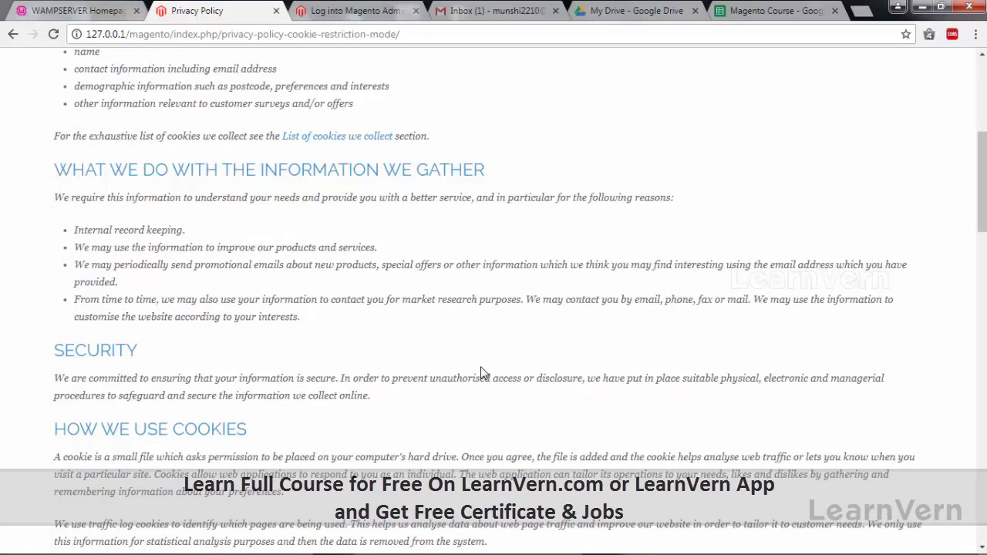
pyautogui.scroll(2, 478, 370)
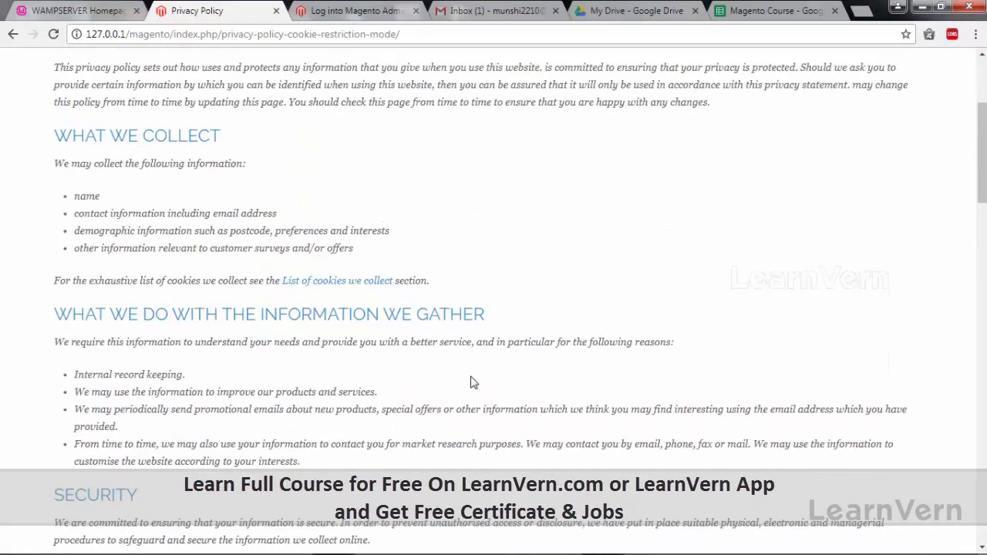
pyautogui.scroll(-3, 474, 383)
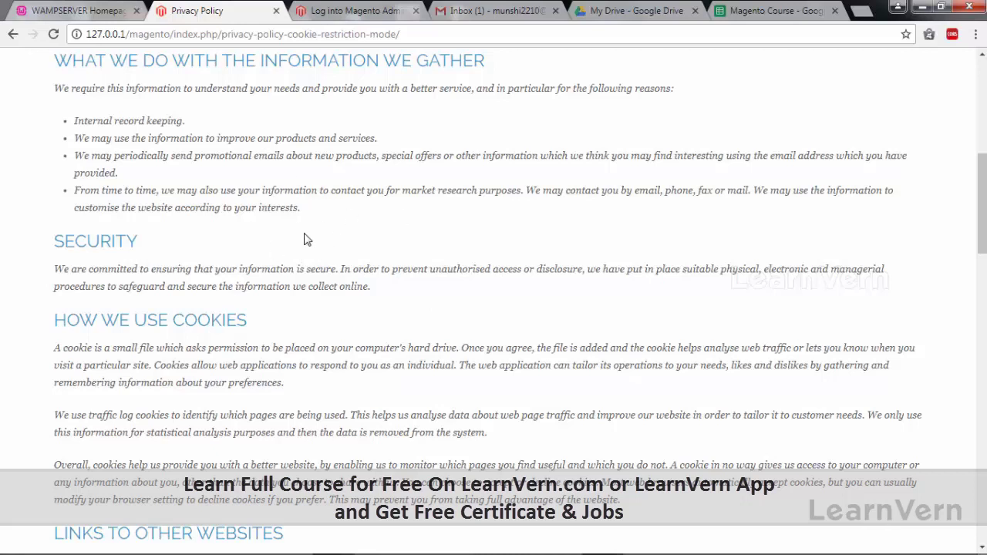
# - Open the list of CMS pages in the Magento admin and check the URL key in the storefront Privacy Policy page's address
pyautogui.click(351, 11)
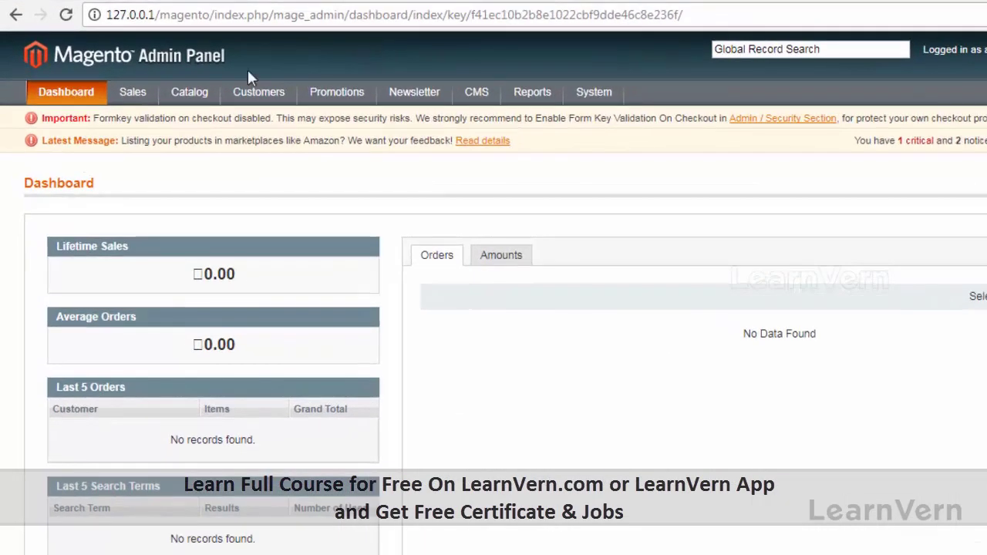
pyautogui.moveTo(473, 88)
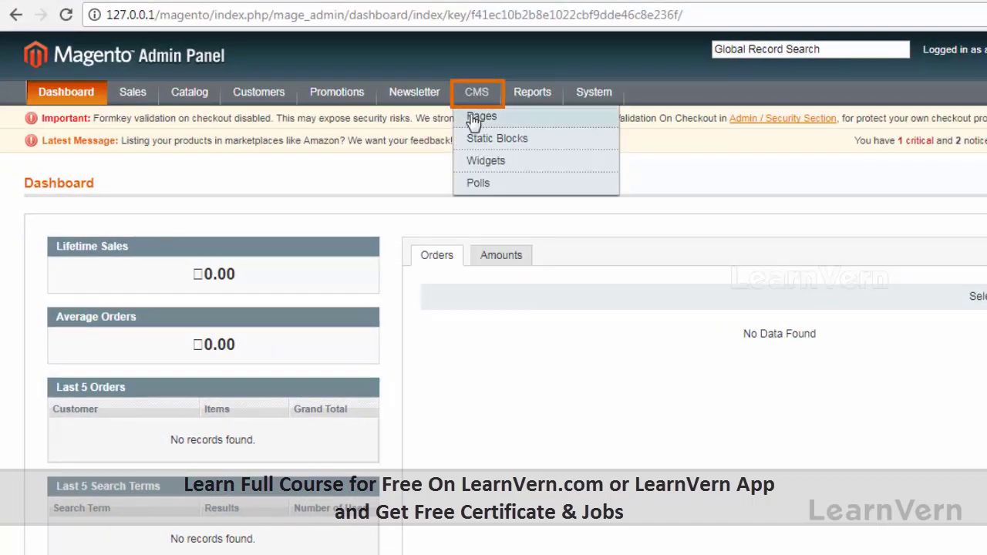
pyautogui.click(472, 116)
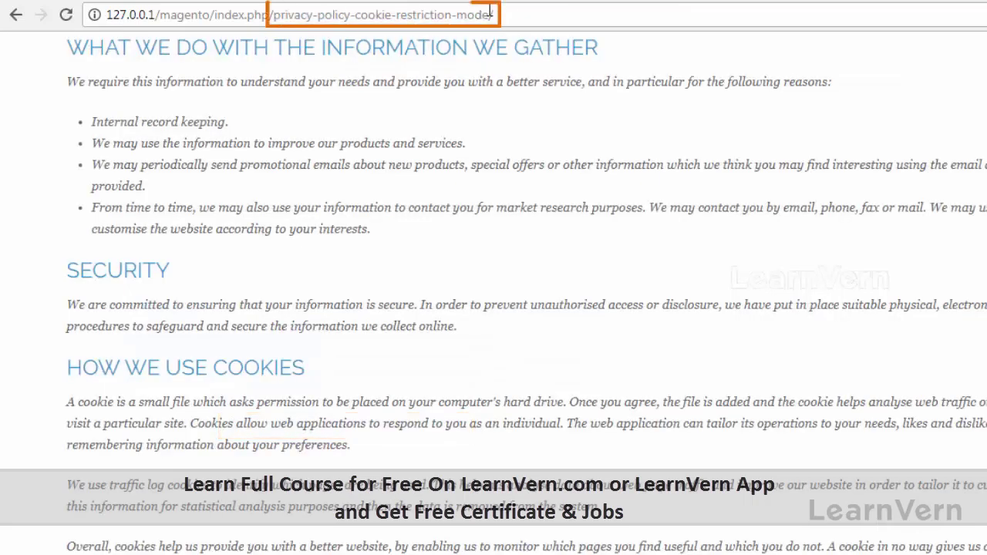
pyautogui.moveTo(491, 14); pyautogui.dragTo(273, 14)
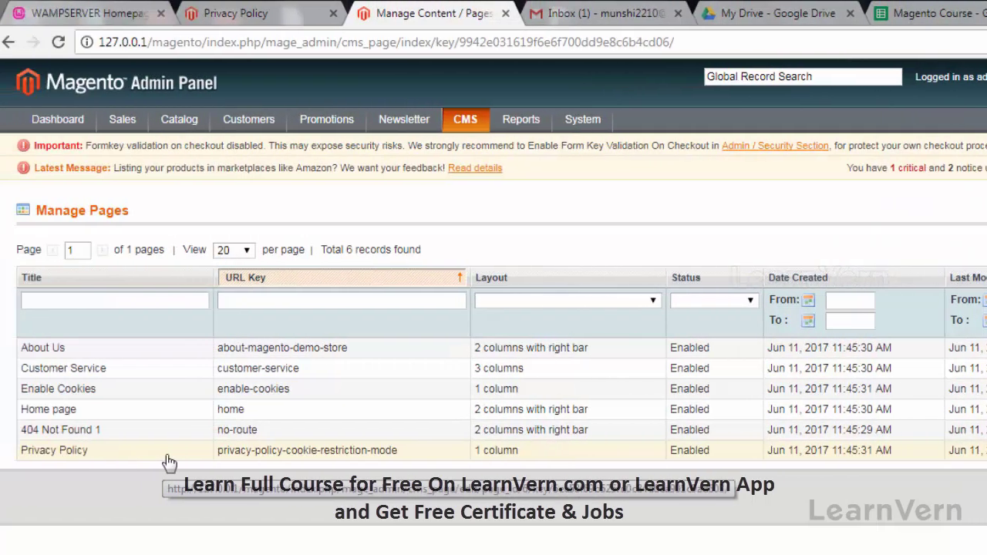
# - Open the Privacy Policy page for editing in the admin and compare its content with the storefront version
pyautogui.click(175, 458)
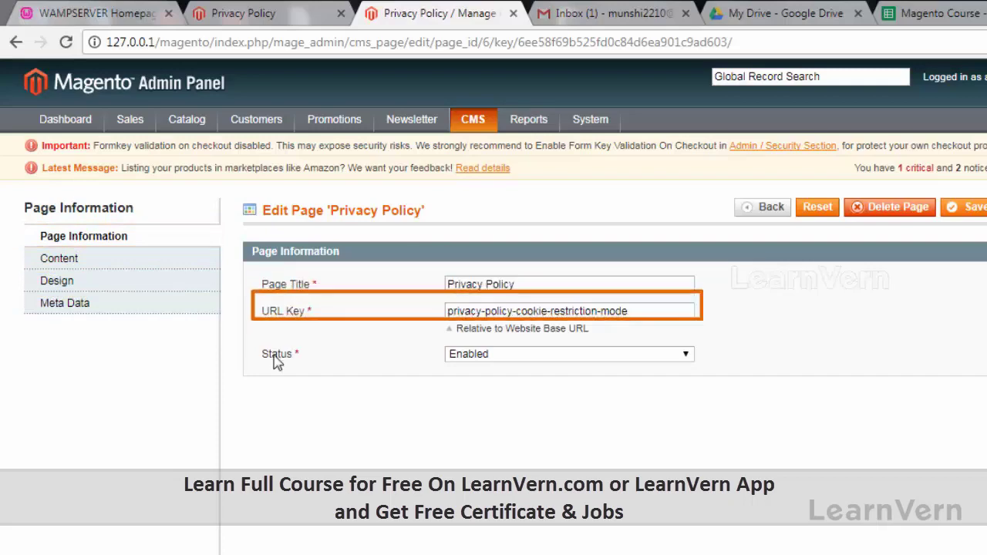
pyautogui.click(185, 266)
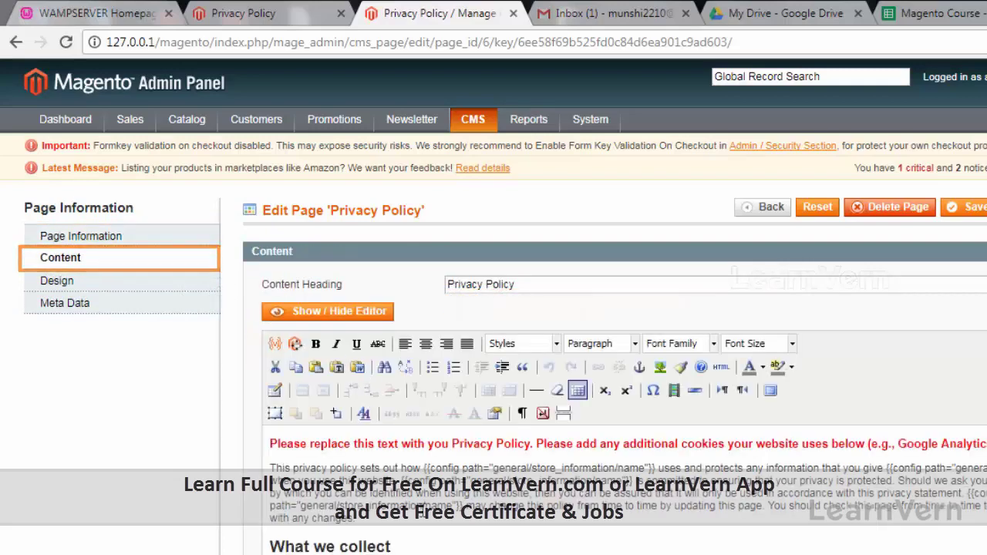
pyautogui.scroll(-5, 396, 497)
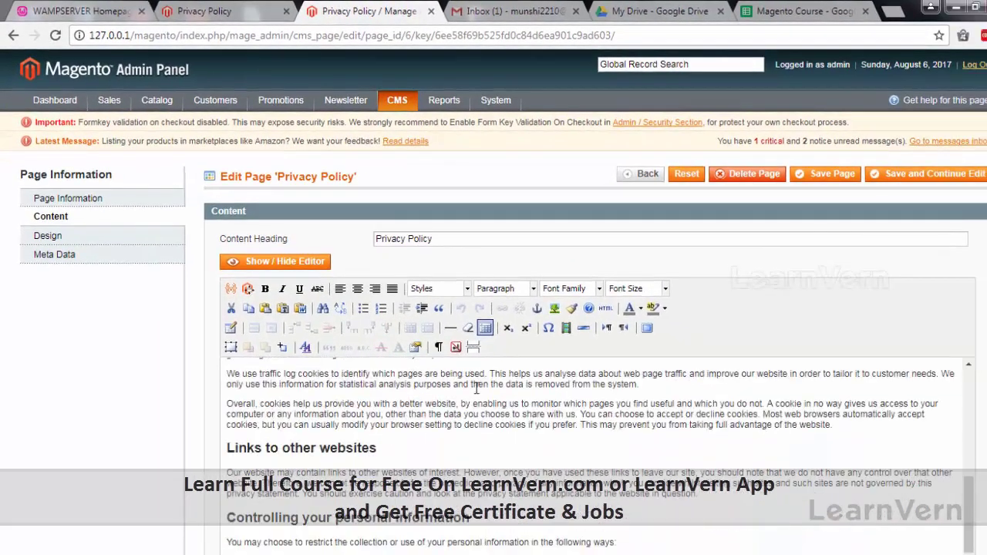
pyautogui.click(232, 11)
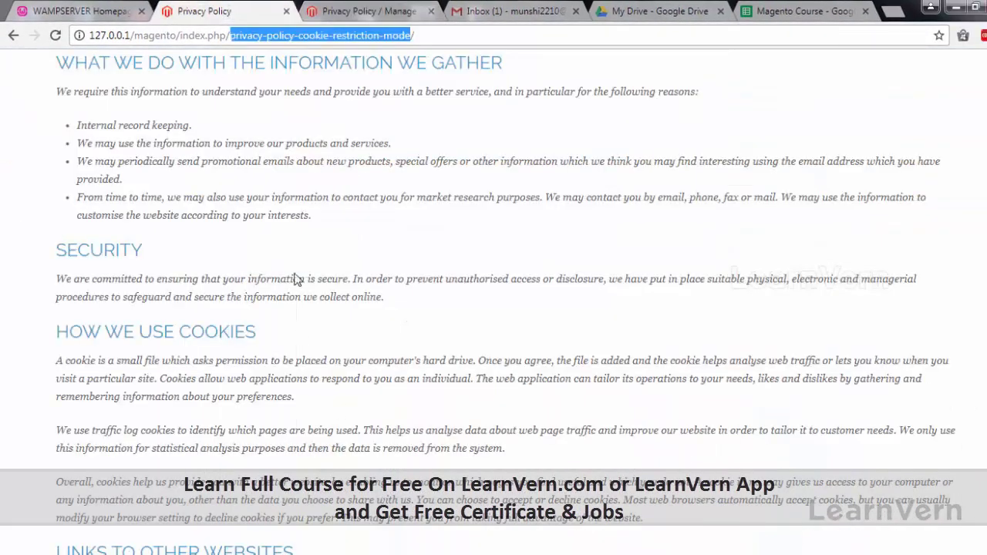
pyautogui.click(382, 11)
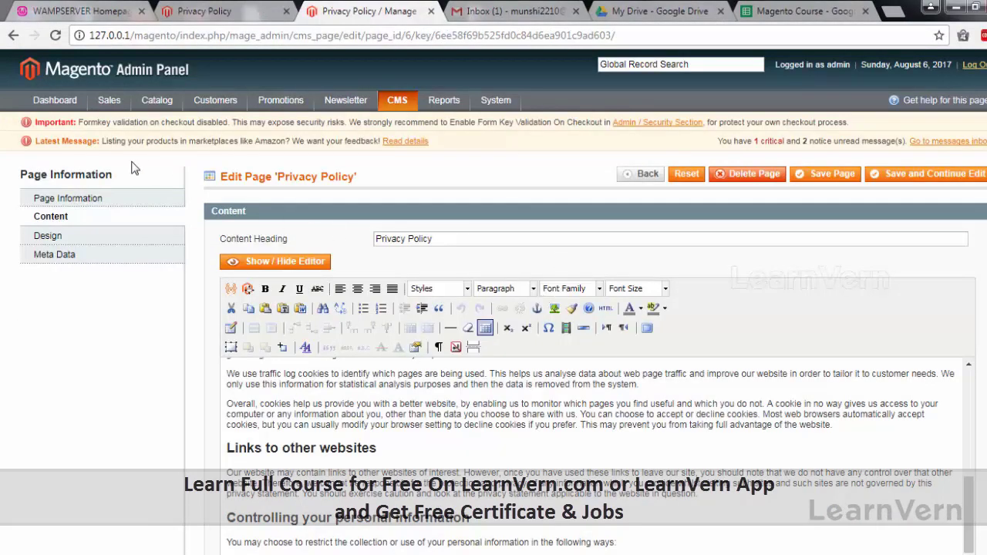
# - Start a new CMS page titled "Electronics Product Information" with the URL key "electronics-information"
pyautogui.click(393, 115)
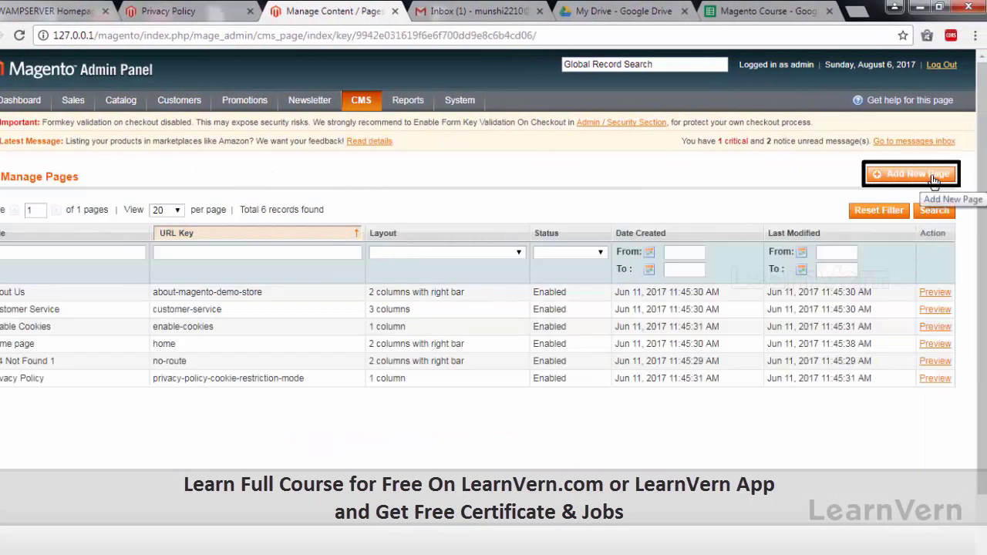
pyautogui.click(925, 175)
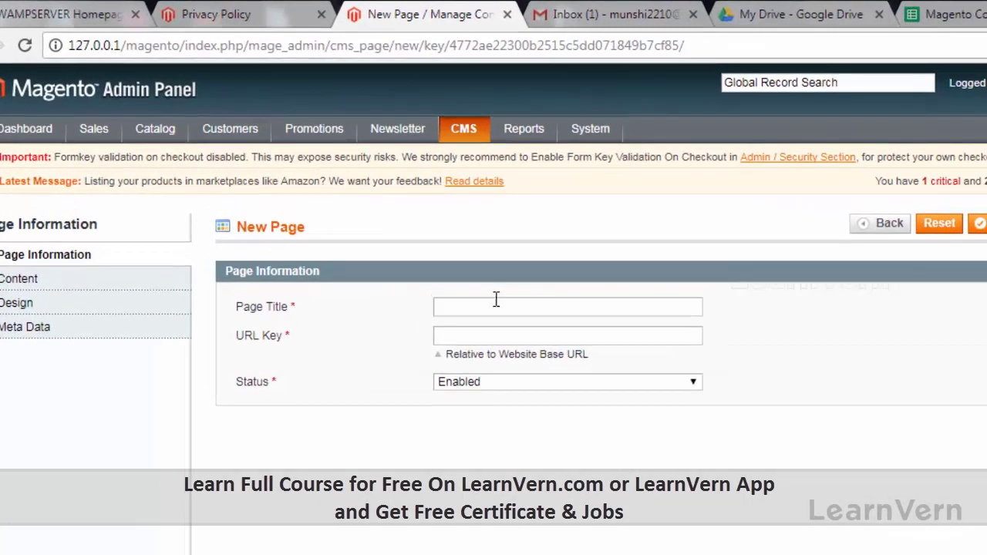
pyautogui.click(386, 235)
pyautogui.write('Electro')
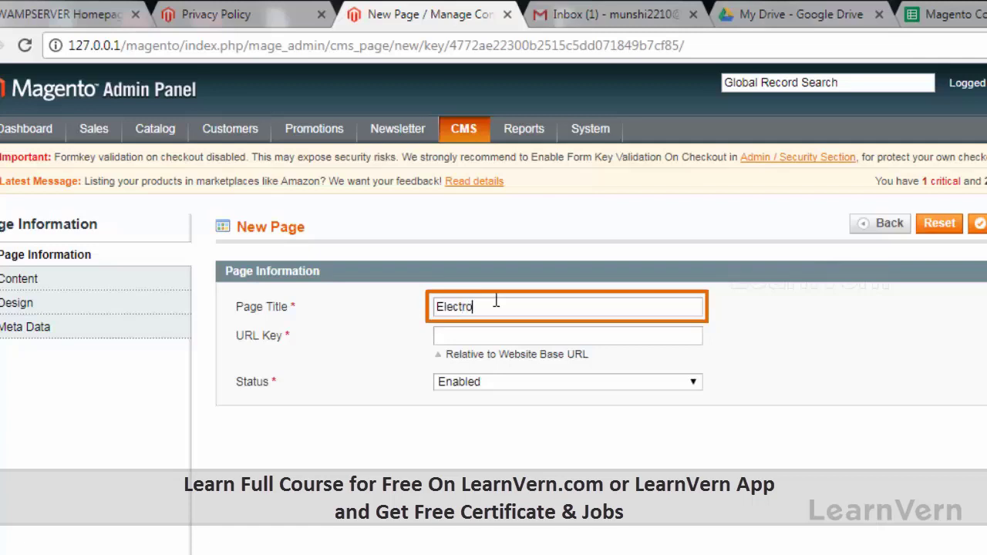
pyautogui.write('nics-P')
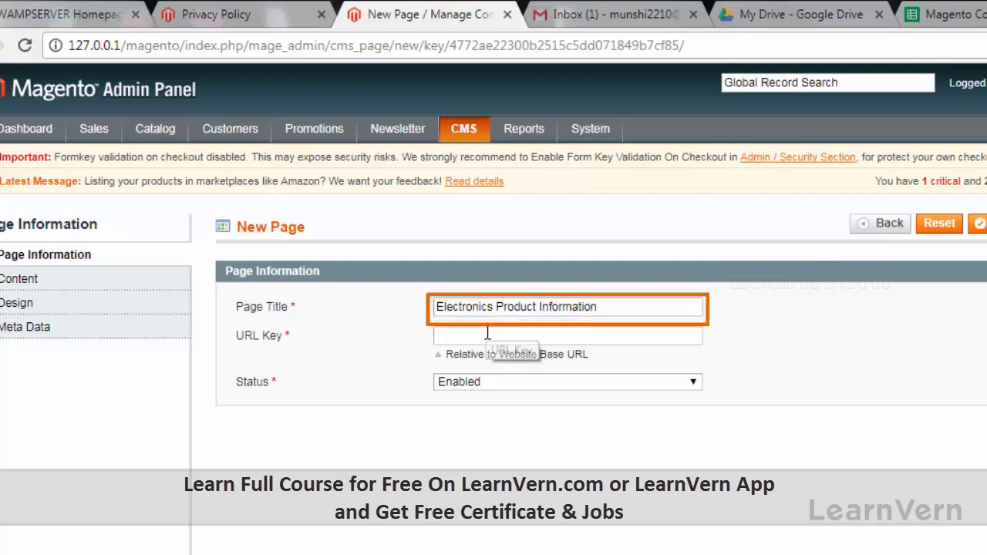
pyautogui.click(487, 332)
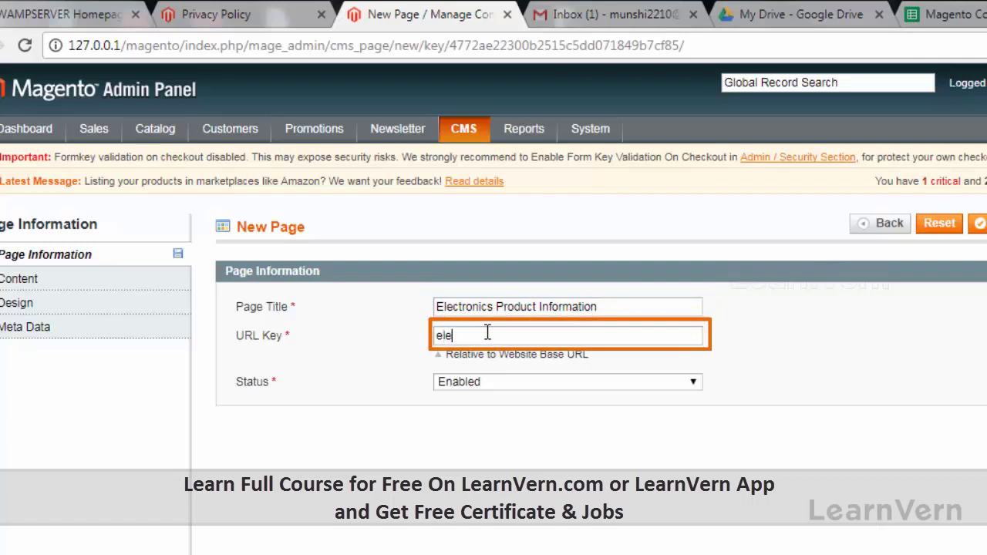
pyautogui.write('electronics-information')
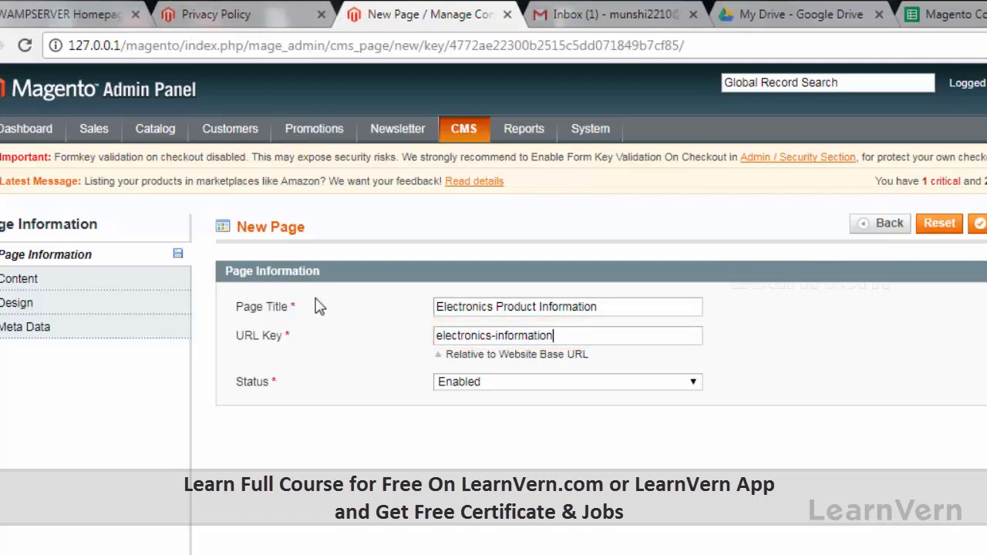
# - Fill the new page's content body with the Lorem Ipsum sample paragraph
pyautogui.moveTo(172, 131)
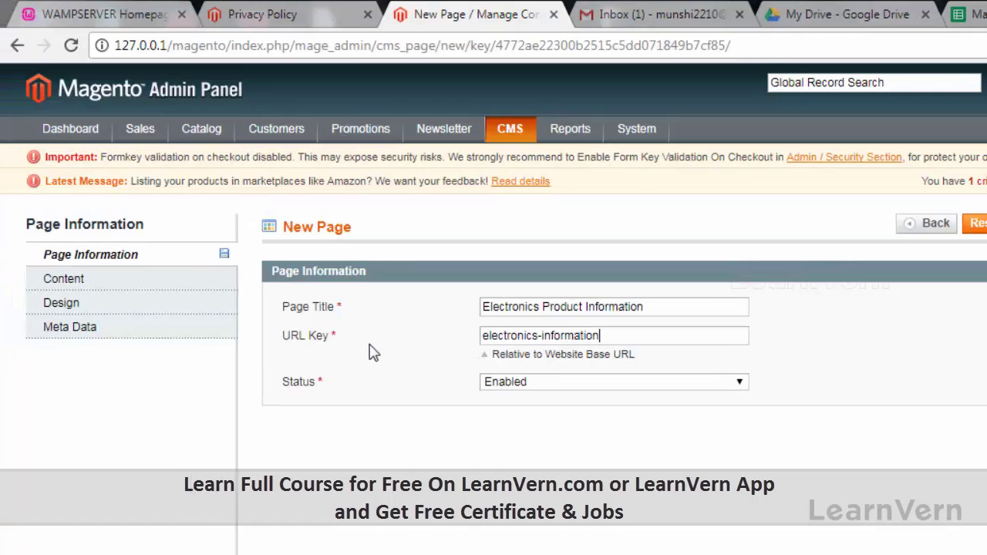
pyautogui.click(87, 296)
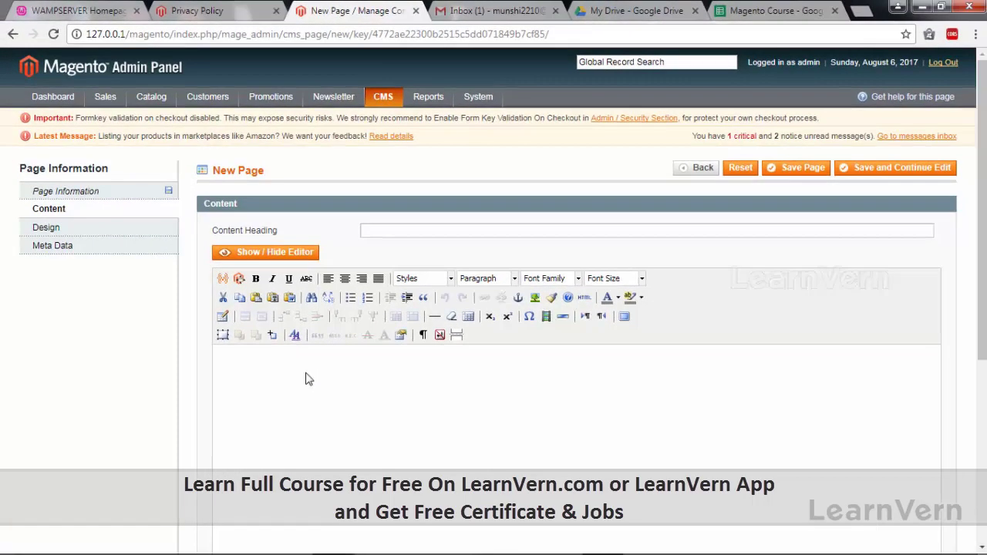
pyautogui.scroll(-3, 331, 418)
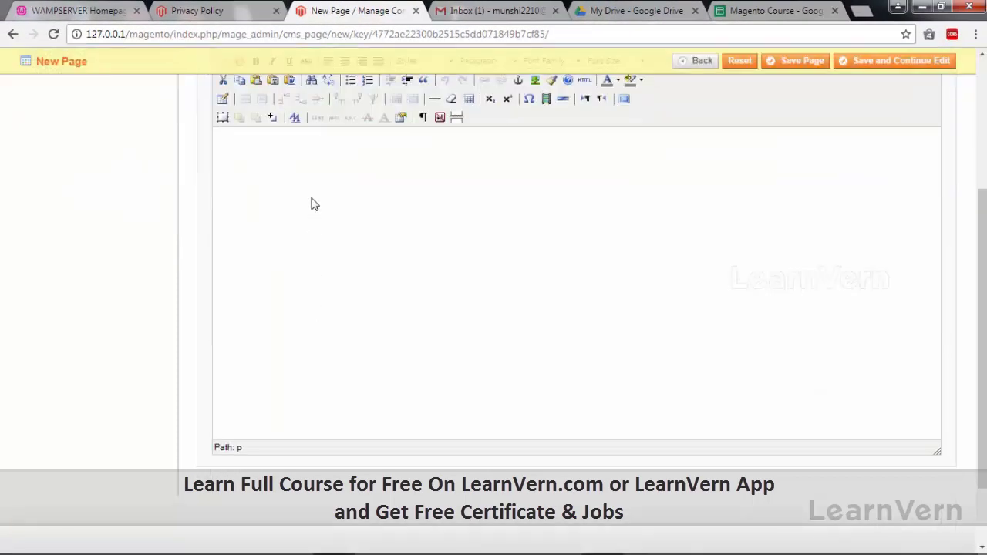
pyautogui.write("Lorem Ipsum is simply dummy text of the printing and typesetting industry. Lorem Ipsum has been the industry's standard dummy text ever since the 1500s, when an unknown printer took a galley of type and scrambled it to make a type specimen book. It has survived not only five centuries, but also the leap into electronic typesetting, remaining essentially unchanged. It was popularised in the 1960s with the release of Letraset sheets containing Lorem Ipsum passages, and more recently with desktop publishing software like Aldus PageMaker including versions of Lorem Ipsum.")
pyautogui.scroll(2, 313, 203)
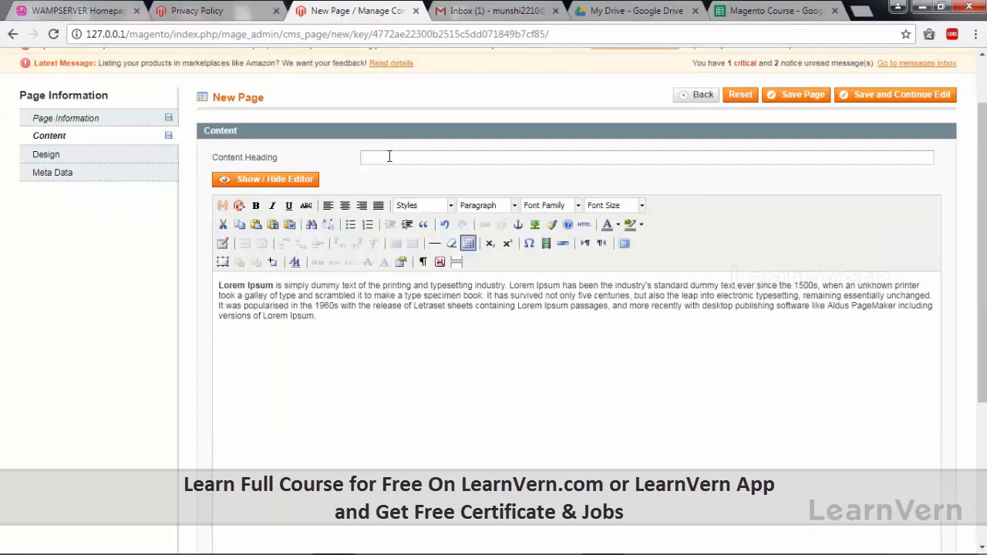
# - Set the page's content heading to "Information related to Electronics"
pyautogui.click(389, 156)
pyautogui.write('Info')
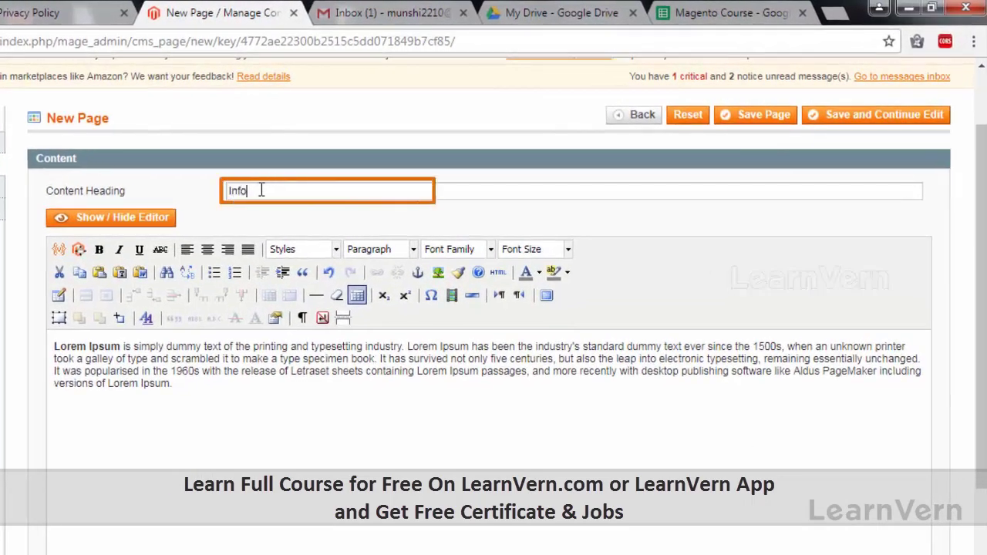
pyautogui.write('rmation related to E')
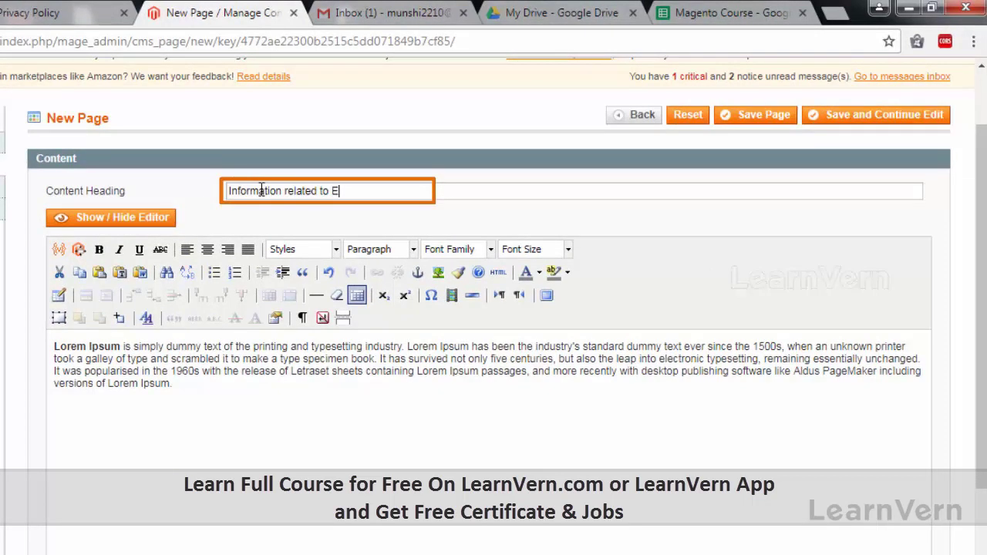
pyautogui.write('ics')
pyautogui.press('Tab')
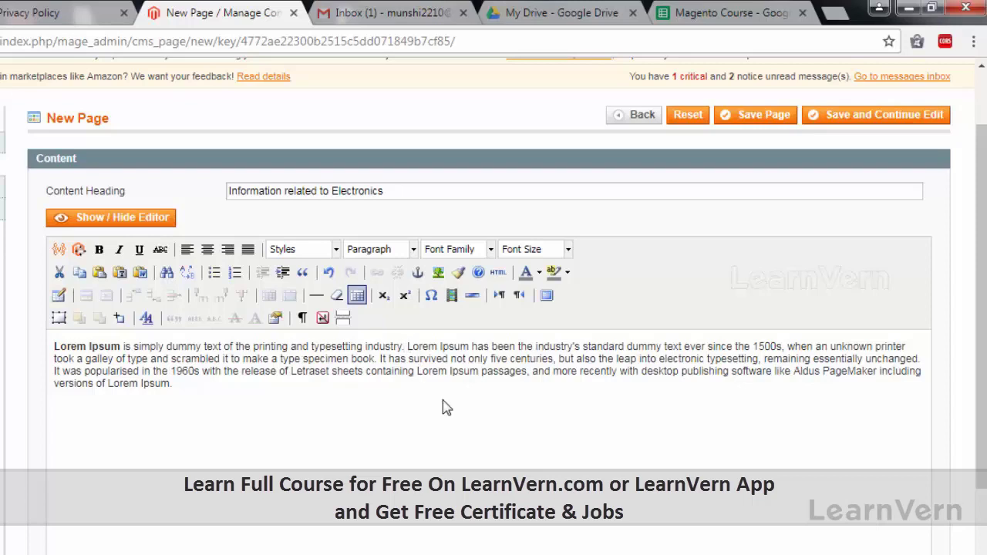
# - Split the first Lorem Ipsum sentence into its own paragraph and format it as an italic Heading 2
pyautogui.press('Return')
pyautogui.moveTo(411, 348); pyautogui.dragTo(23, 353)
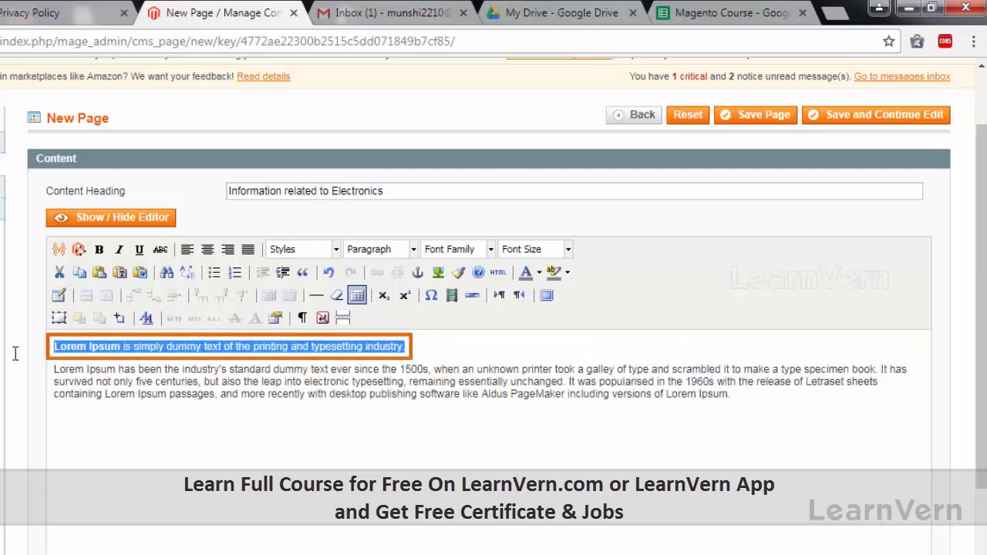
pyautogui.click(118, 249)
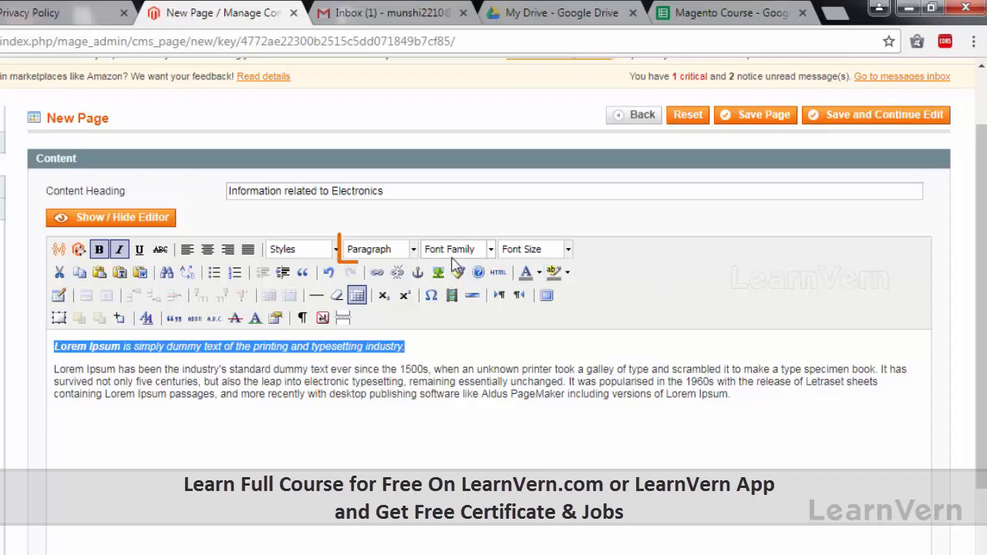
pyautogui.click(390, 249)
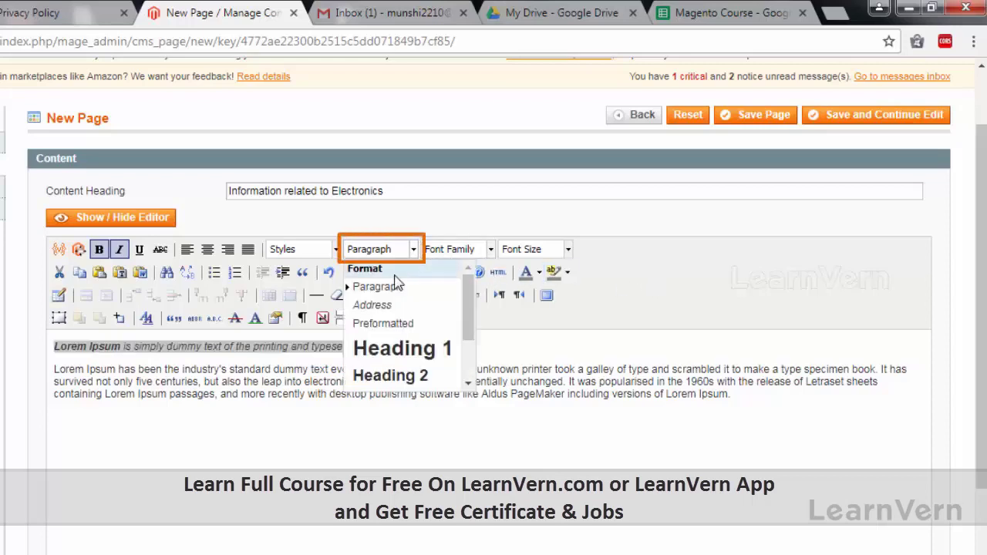
pyautogui.click(386, 375)
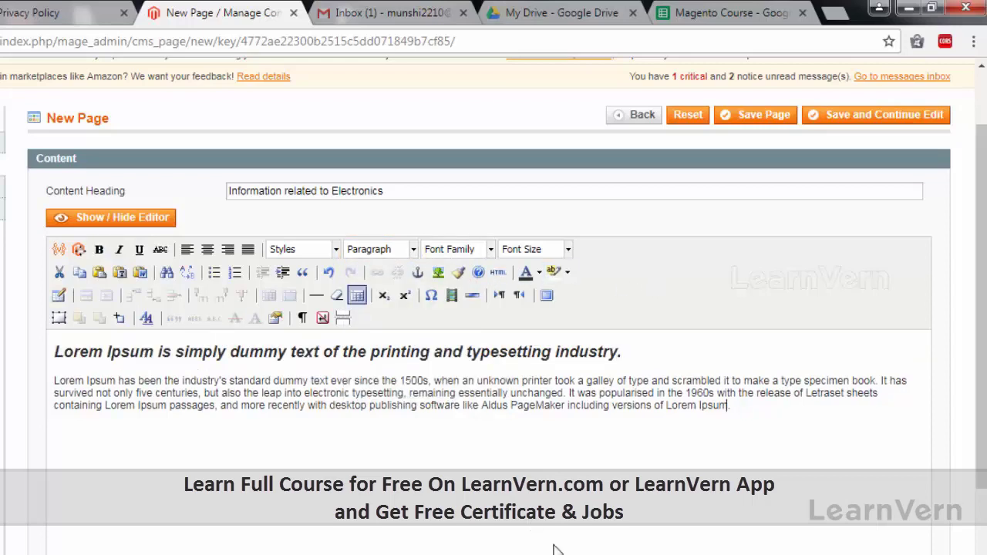
# - Change the text colour of the word "scrambled" in the body paragraph to orange
pyautogui.moveTo(720, 378); pyautogui.dragTo(680, 380)
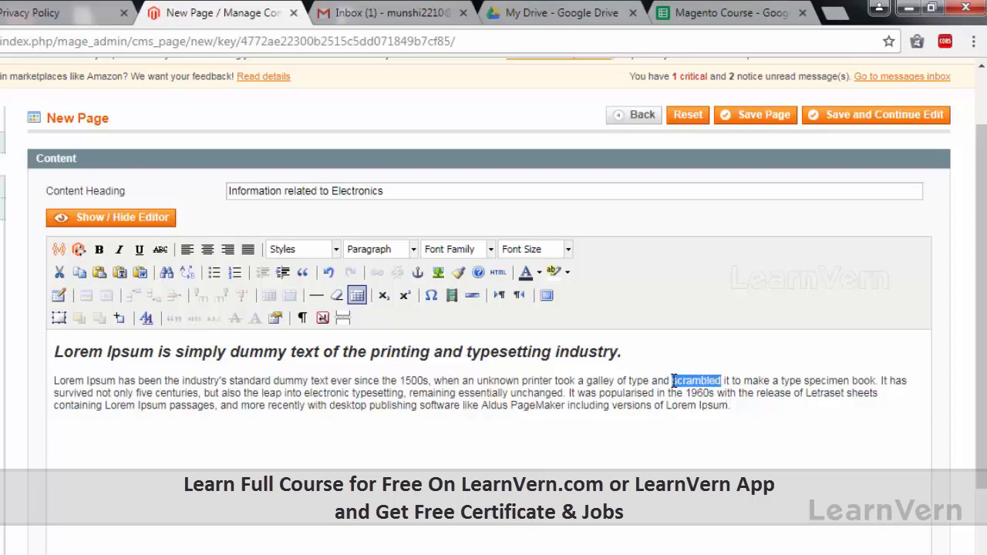
pyautogui.click(543, 277)
pyautogui.click(540, 327)
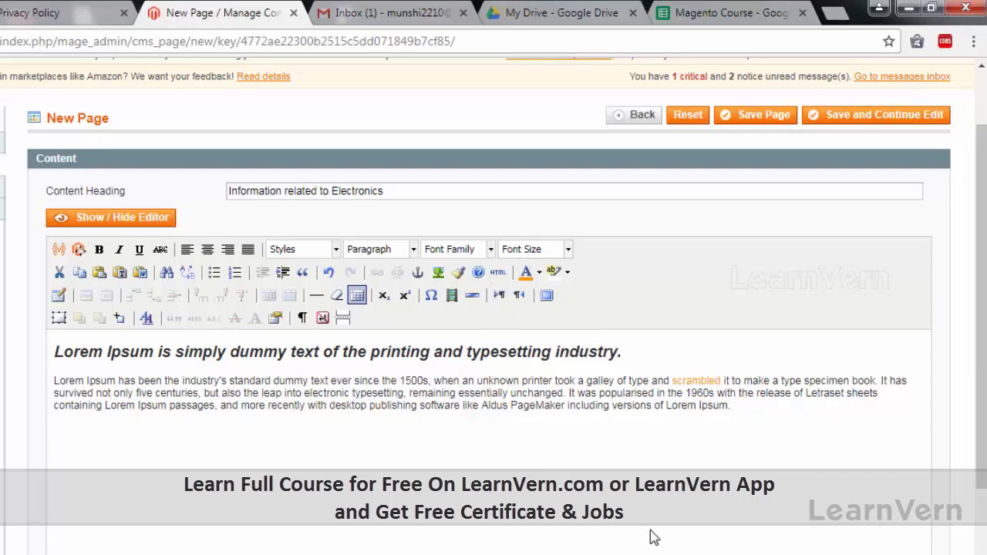
pyautogui.moveTo(510, 393); pyautogui.dragTo(408, 393)
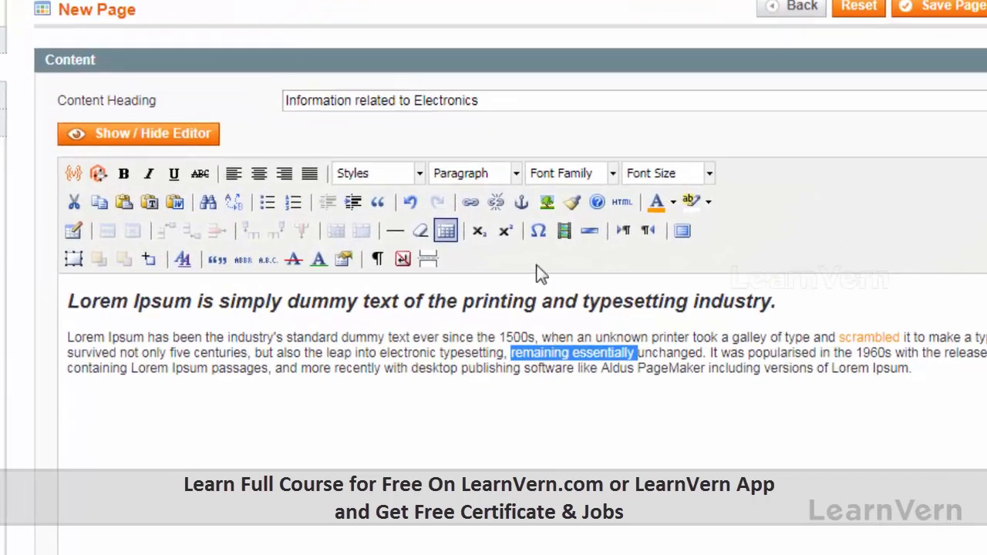
pyautogui.click(470, 201)
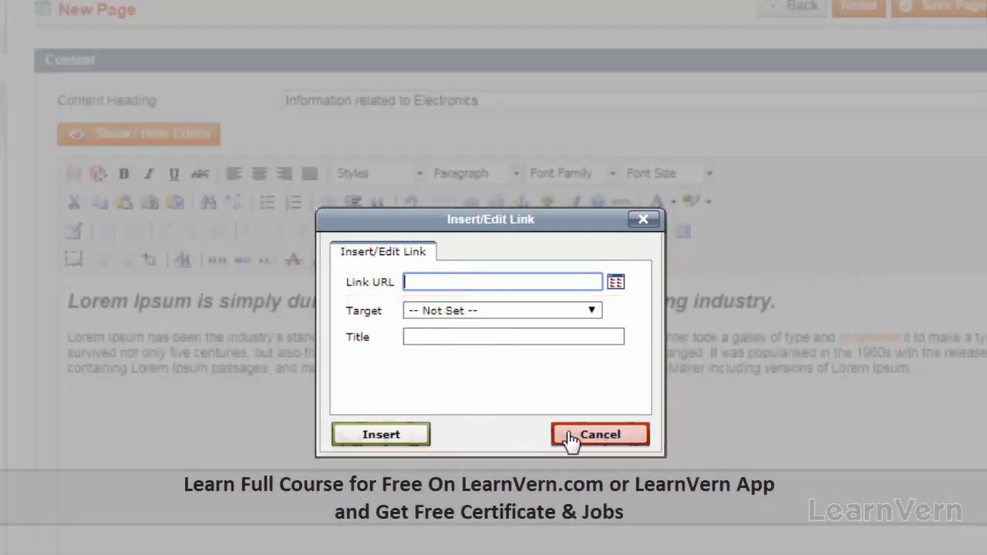
pyautogui.click(571, 436)
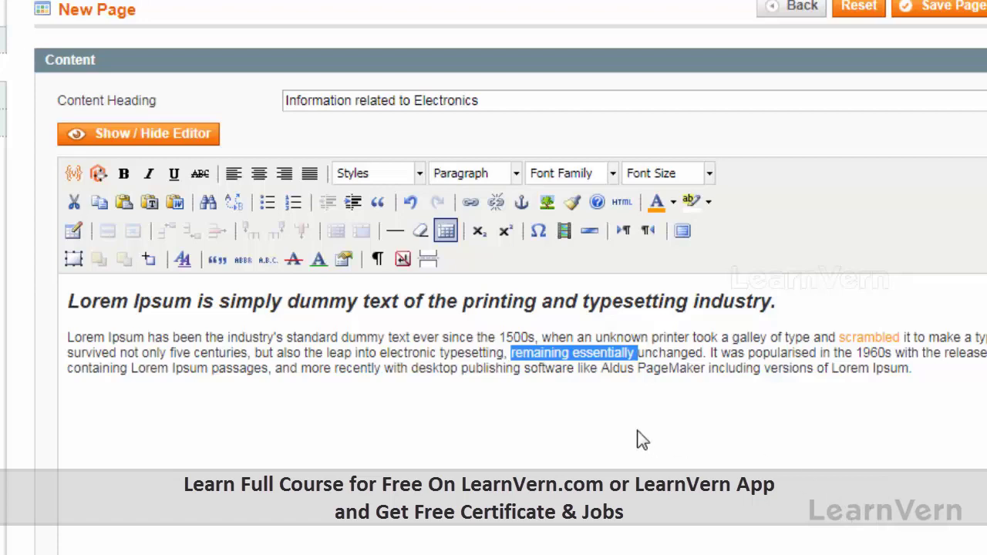
# - Insert the General Contact Name variable after the Heading 2 sentence and move it onto its own line
pyautogui.click(811, 306)
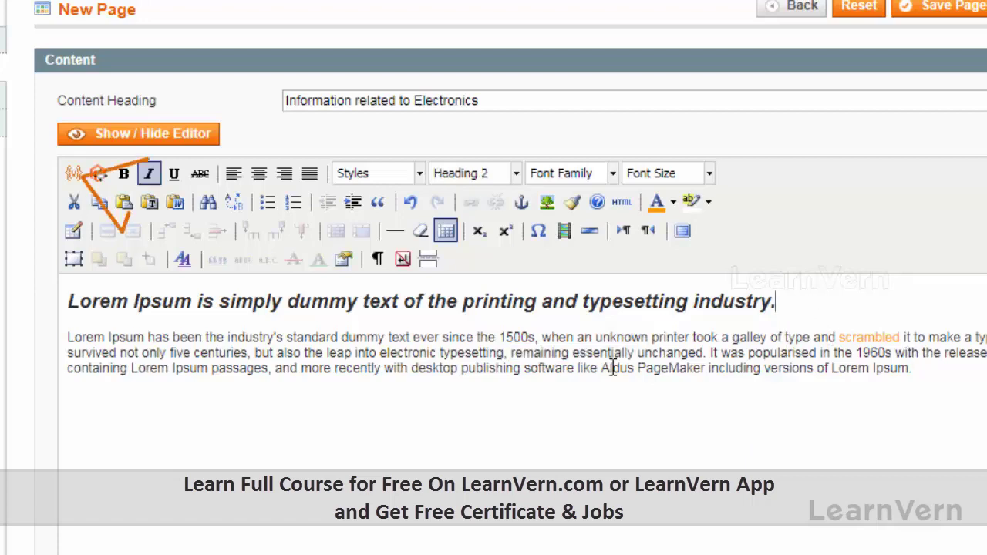
pyautogui.click(66, 180)
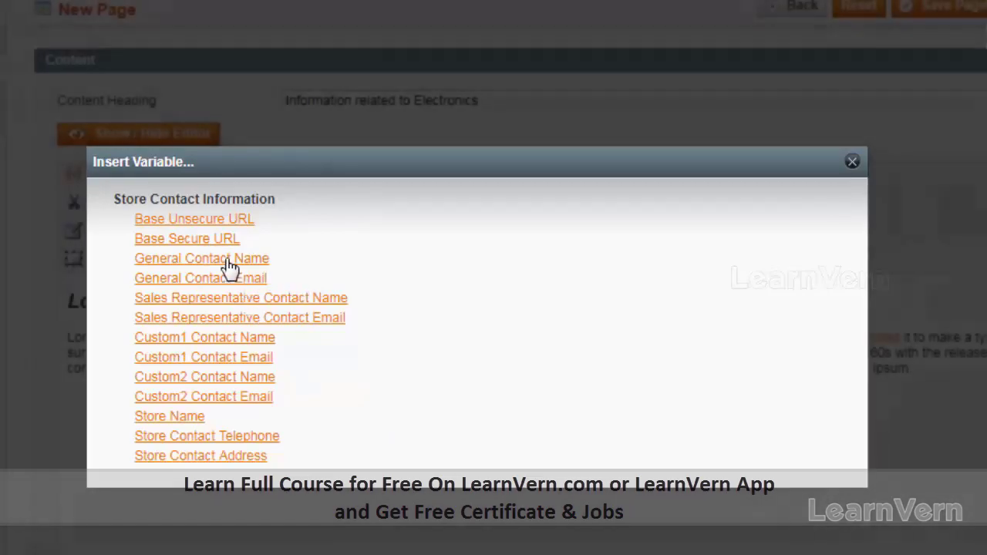
pyautogui.click(224, 259)
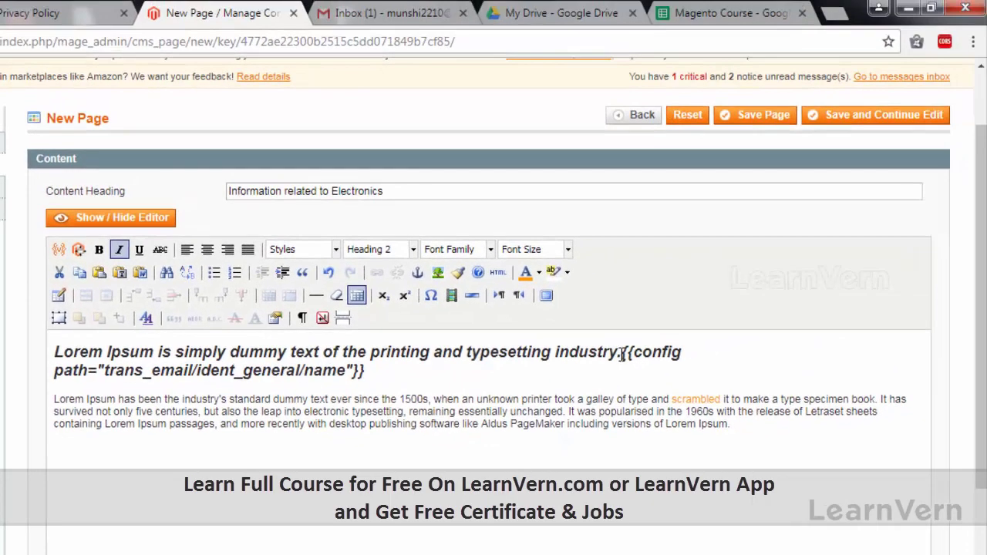
pyautogui.click(710, 324)
pyautogui.press('Return')
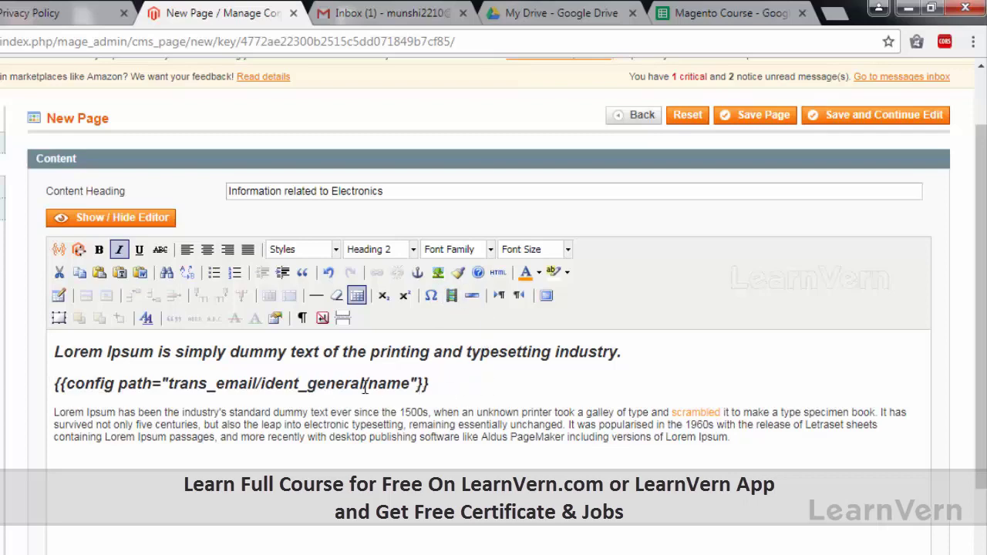
# - Delete the inserted contact name variable line from the page content
pyautogui.scroll(2, 218, 417)
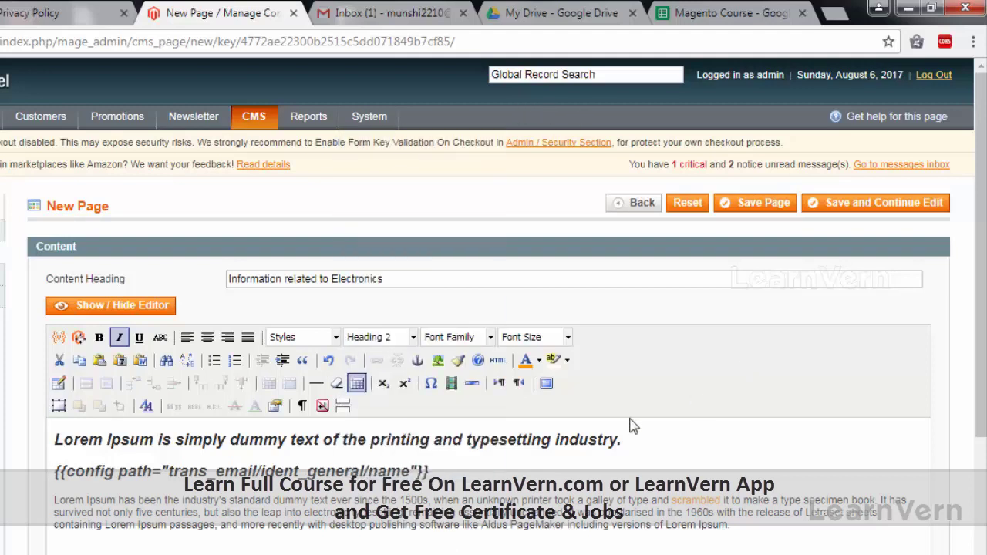
pyautogui.moveTo(435, 470); pyautogui.dragTo(19, 468)
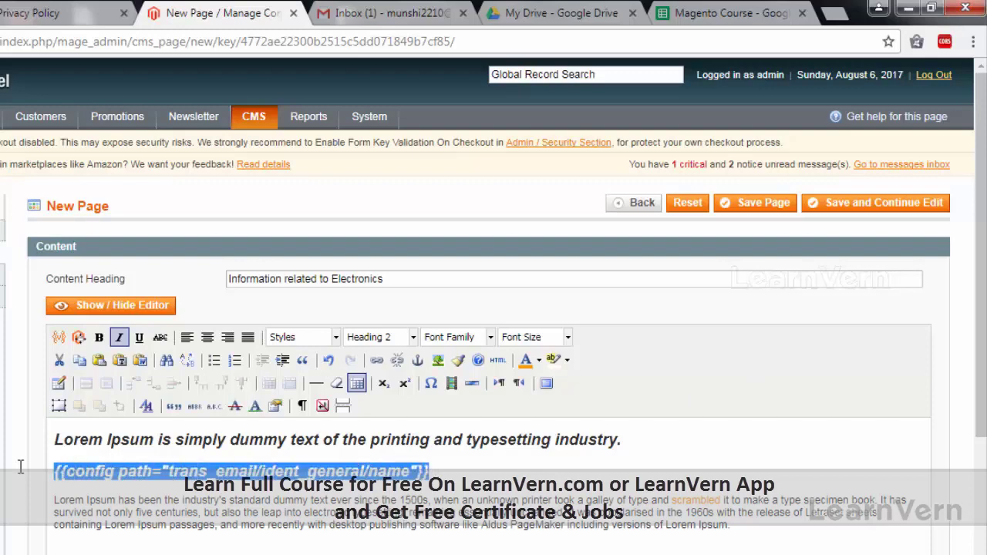
pyautogui.press('Delete')
pyautogui.press('BackSpace')
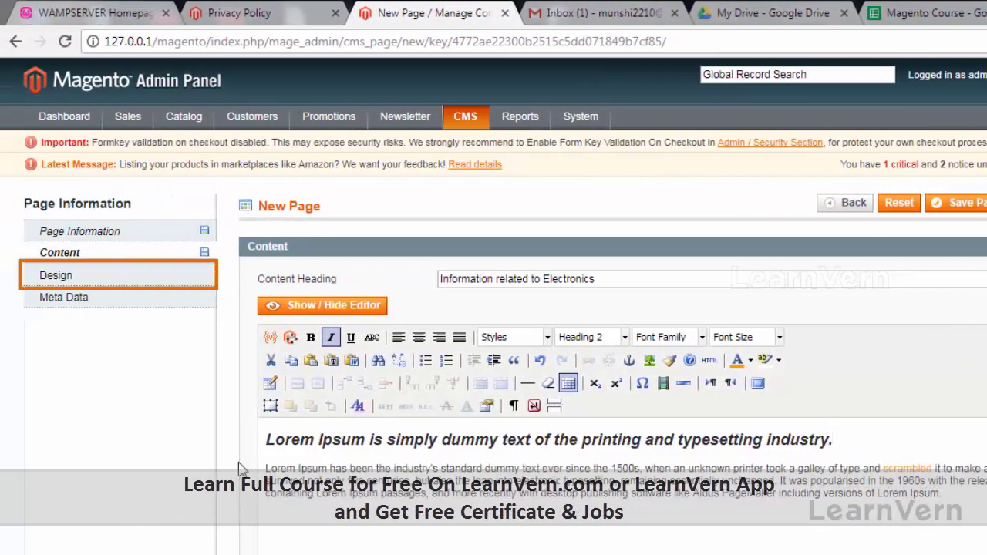
# - Choose the 1 column layout in the page's design settings and look over the custom design options
pyautogui.click(108, 279)
pyautogui.scroll(-1, 293, 356)
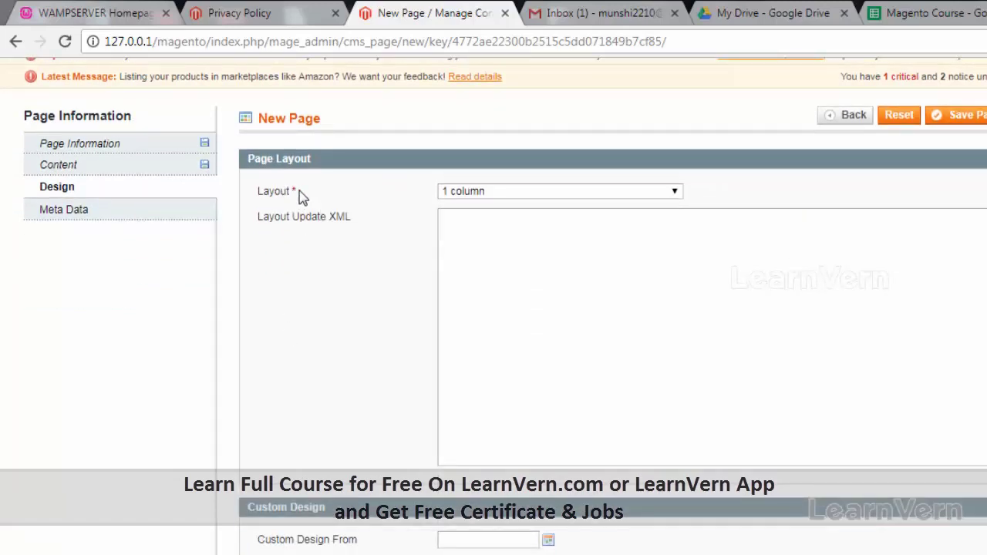
pyautogui.click(463, 194)
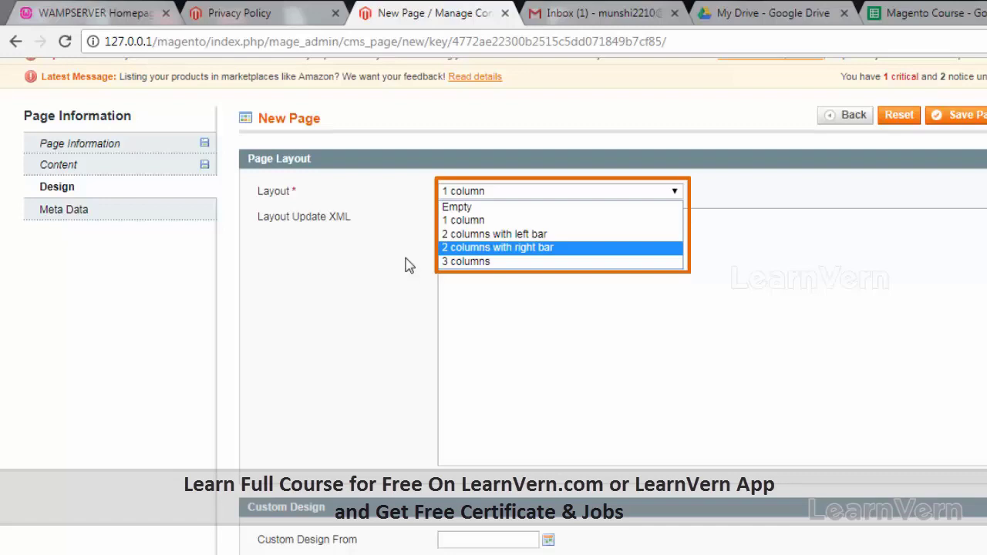
pyautogui.click(449, 222)
pyautogui.scroll(-2, 295, 336)
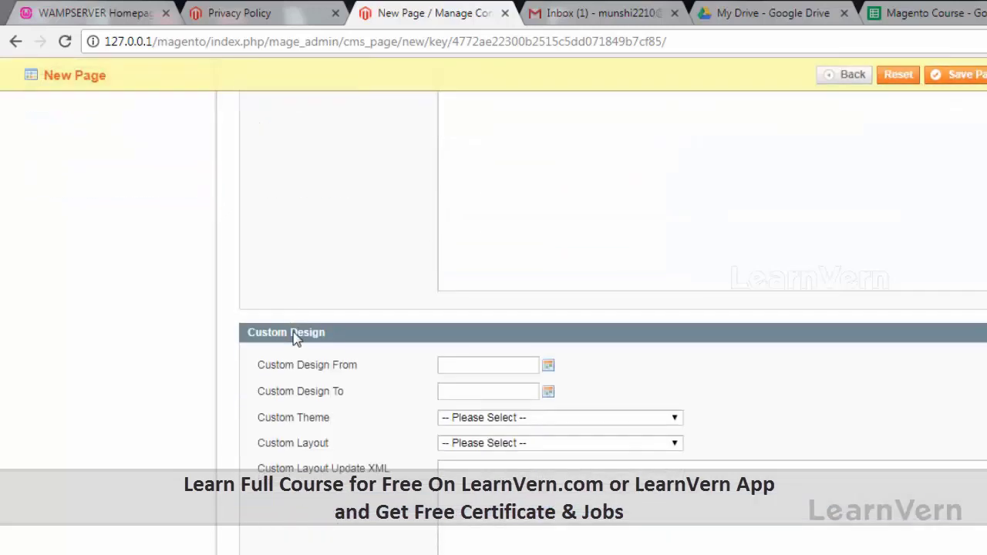
pyautogui.scroll(5, 236, 432)
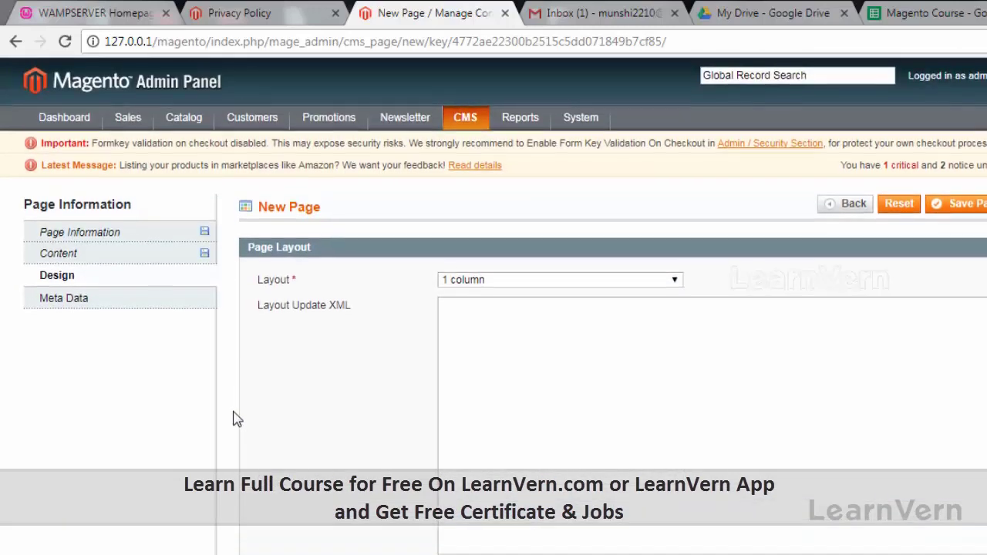
# - Fill the page's meta keywords and description with the Lorem Ipsum sample paragraph and save the page, keeping it open for editing
pyautogui.click(131, 302)
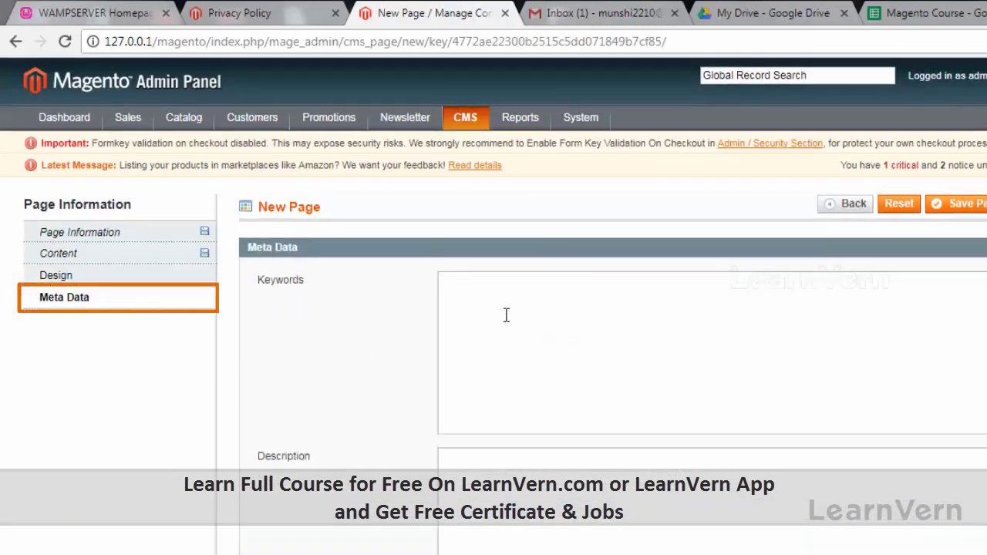
pyautogui.write("Lorem Ipsum is simply dummy text of the printing and typesetting industry. Lorem Ipsum has been the industry's standard dummy text ever since the 1500s, when an unknown printer took a galley of type and scrambled it to make a type specimen book. It has survived not only five centuries, but also the leap into electronic typesetting, remaining essentially unchanged. It was popularised in the 1960s with the release of Letraset sheets containing Lorem Ipsum passages, and more recently with desktop publishing software like Aldus PageMaker including versions of Lorem Ipsum.")
pyautogui.click(507, 478)
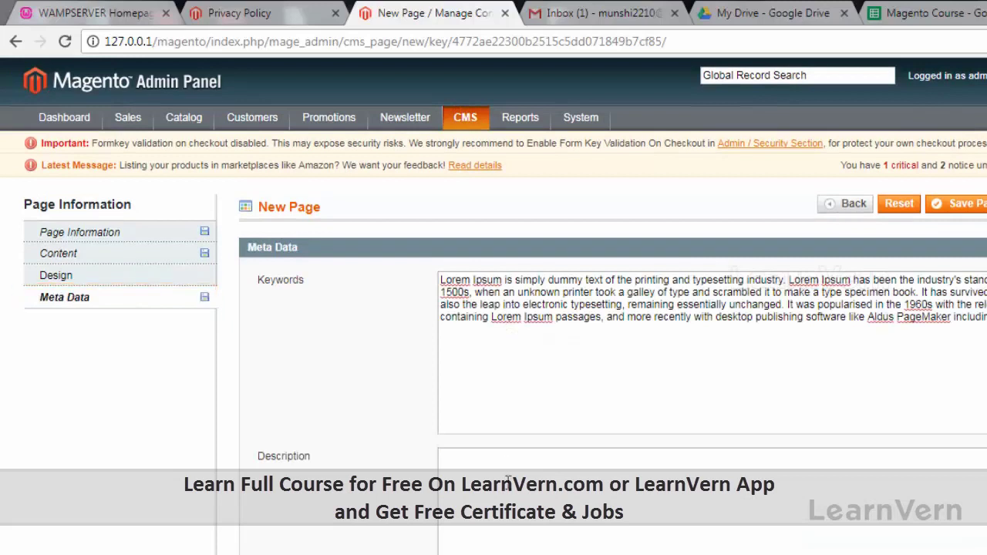
pyautogui.write("Lorem Ipsum is simply dummy text of the printing and typesetting industry. Lorem Ipsum has been the industry's standard dummy text ever since the 1500s, when an unknown printer took a galley of type and scrambled it to make a type specimen book. It has survived not only five centuries, but also the leap into electronic typesetting, remaining essentially unchanged. It was popularised in the 1960s with the release of Letraset sheets containing Lorem Ipsum passages, and more recently with desktop publishing software like Aldus PageMaker including versions of Lorem Ipsum.")
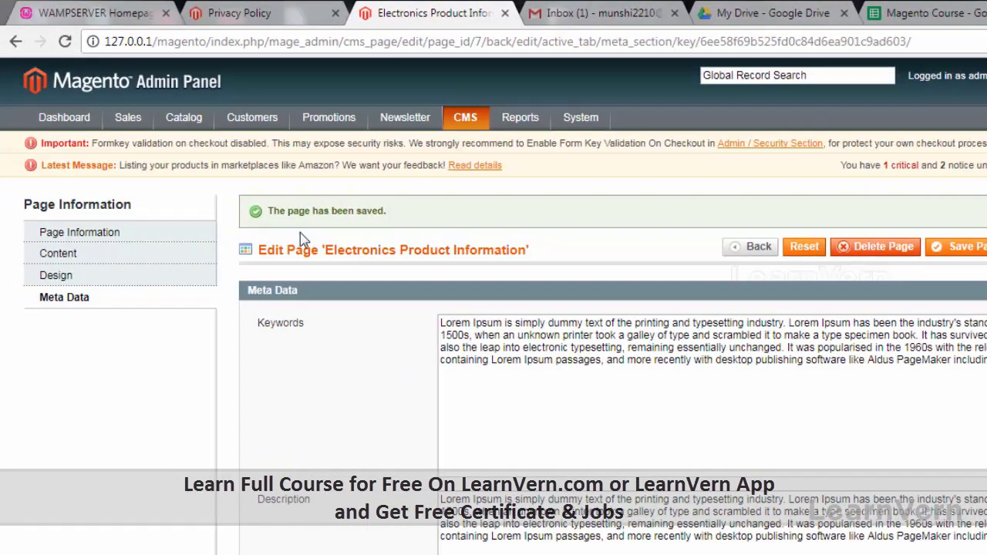
# - Copy the page's URL key and use it to view the storefront page at 127.0.0.1/magento/index.php/electronics-information/
pyautogui.click(147, 234)
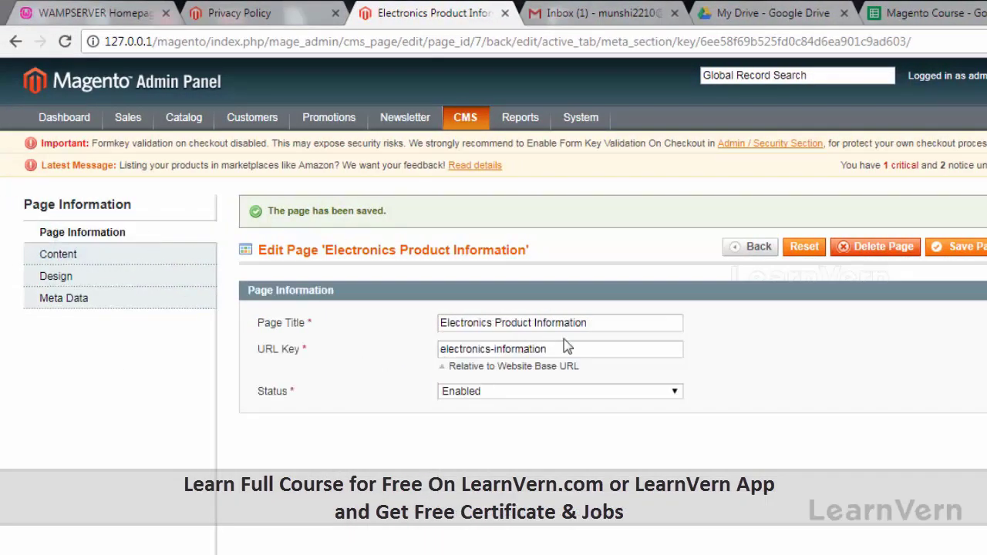
pyautogui.moveTo(565, 344); pyautogui.dragTo(358, 368)
pyautogui.hotkey('ctrl', 'c')
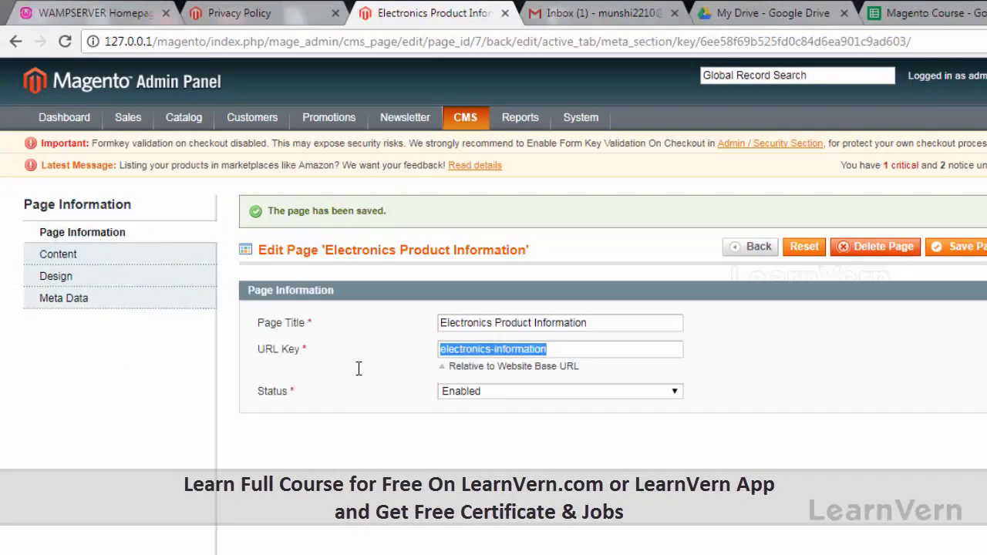
pyautogui.click(311, 15)
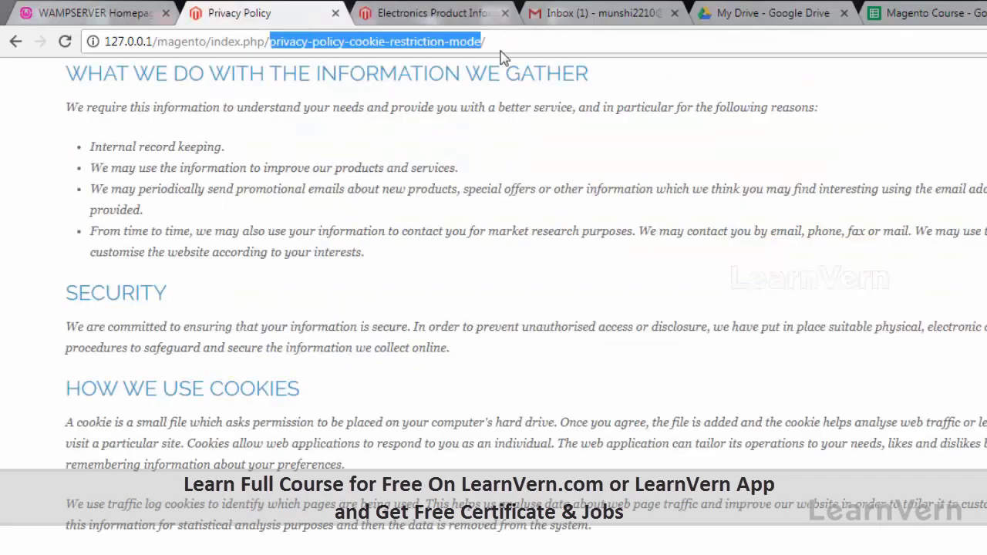
pyautogui.moveTo(484, 43); pyautogui.dragTo(267, 57)
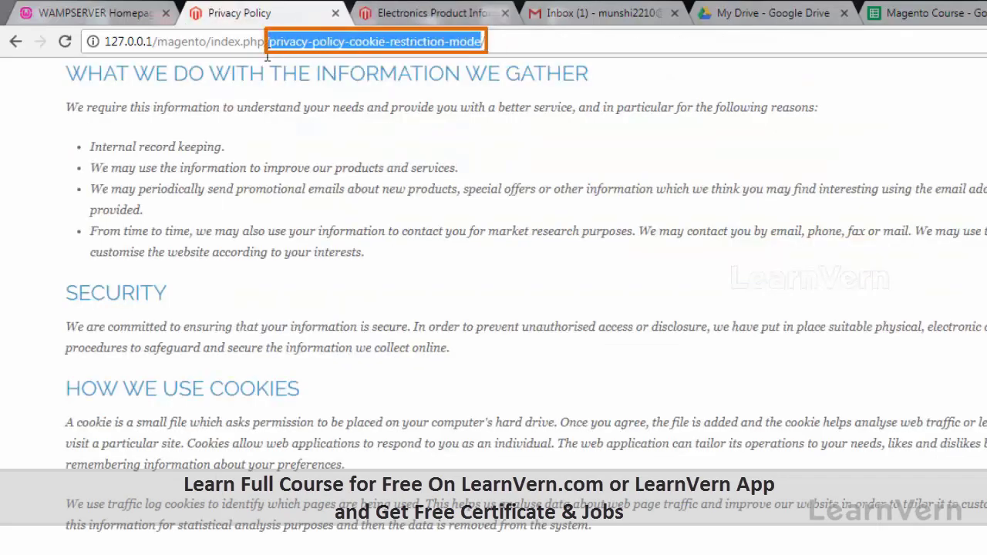
pyautogui.hotkey('ctrl', 'v')
pyautogui.write('/')
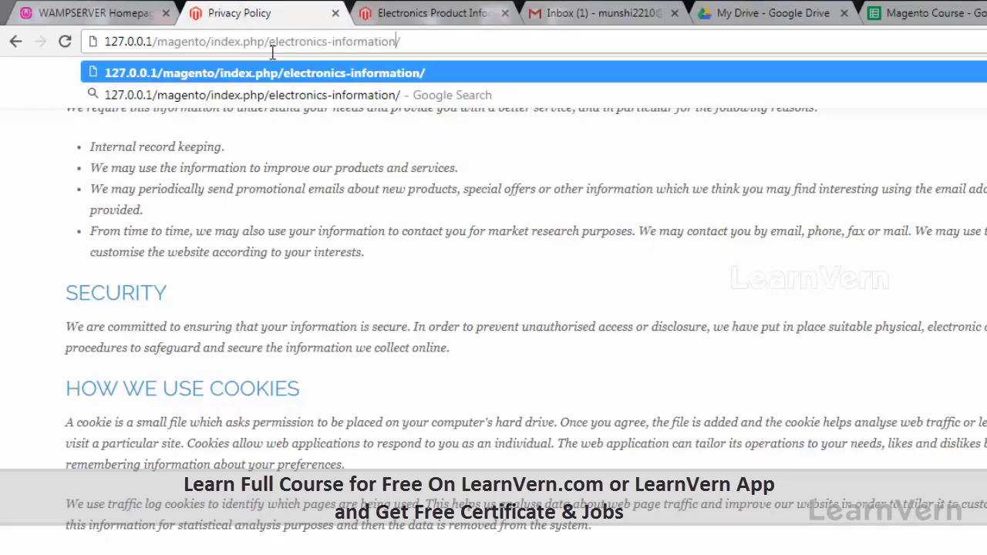
pyautogui.press('Return')
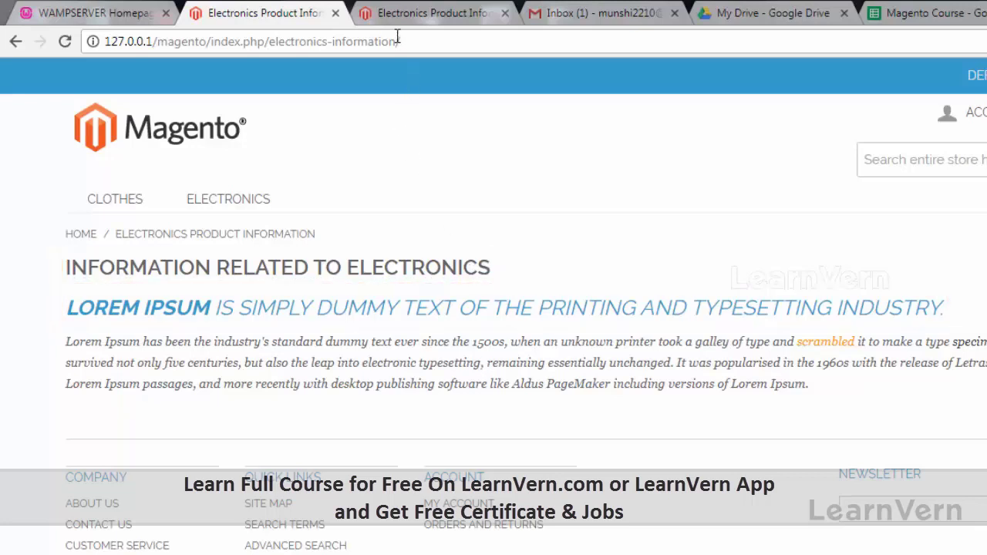
pyautogui.doubleClick(333, 43)
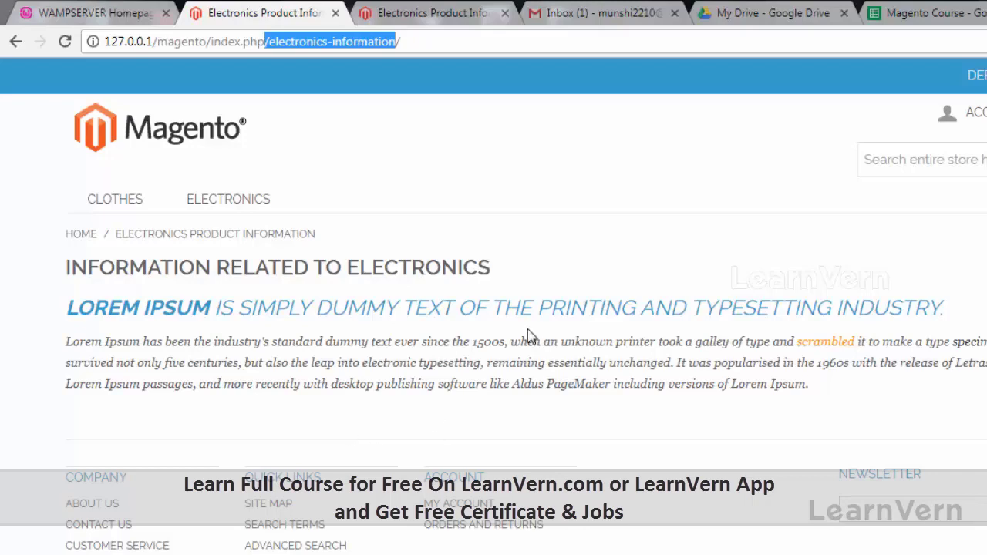
# - Open the Footer Links block from the admin's CMS static blocks and compare its links with the storefront footer
pyautogui.click(462, 13)
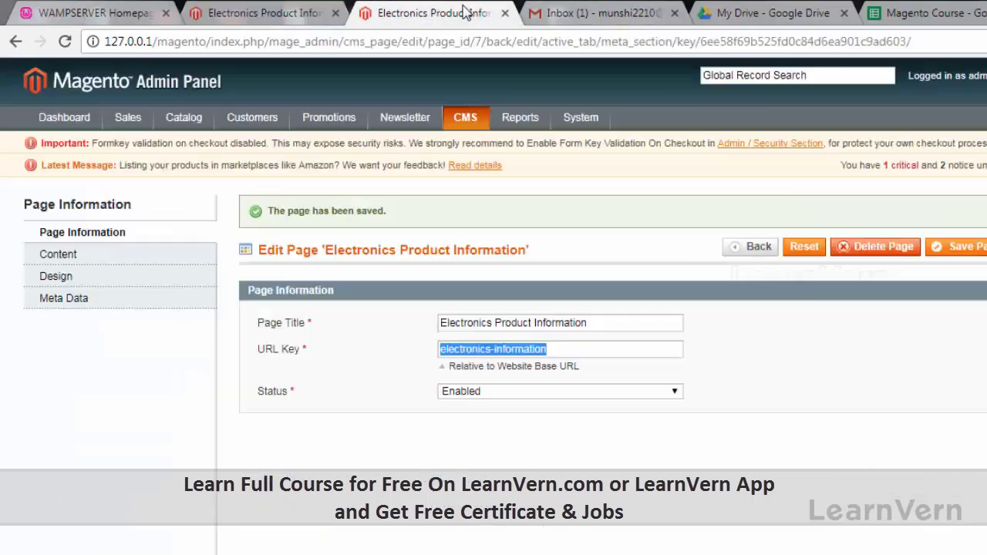
pyautogui.moveTo(476, 127)
pyautogui.click(486, 164)
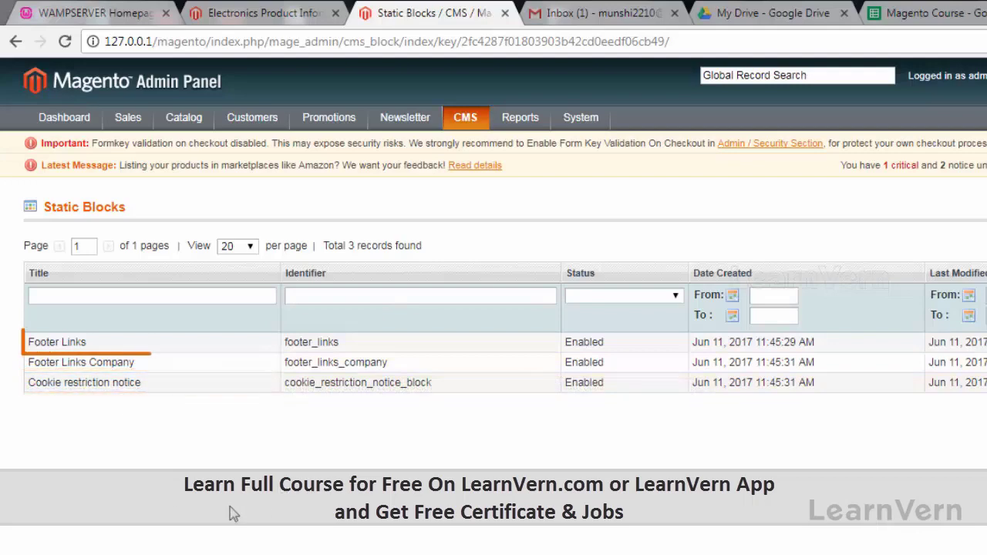
pyautogui.click(210, 347)
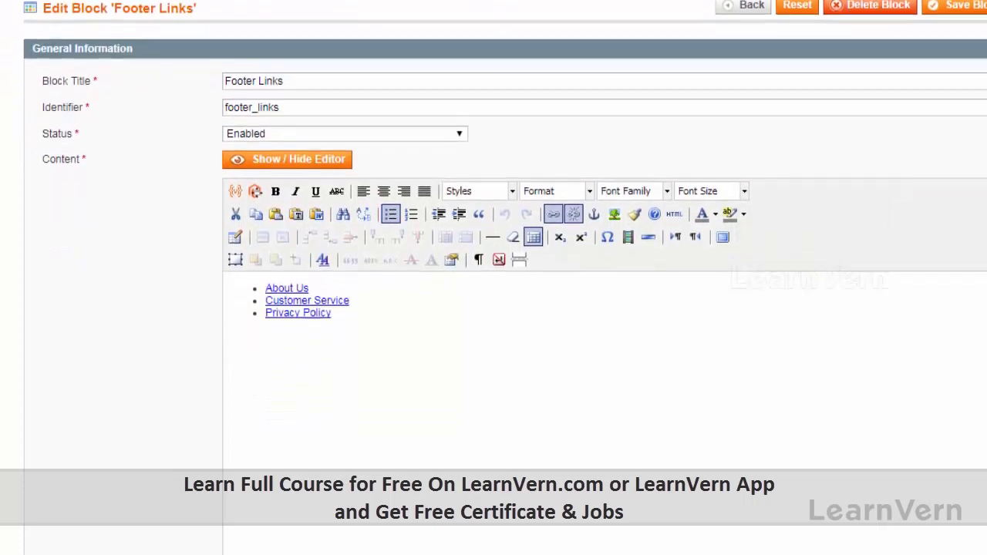
pyautogui.click(299, 13)
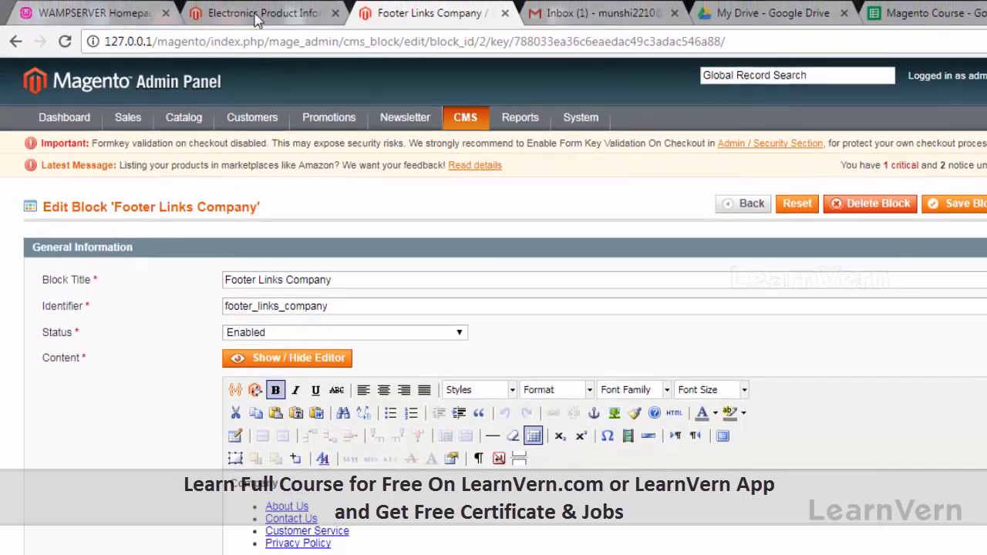
# - Compare the storefront's Company footer links with the list in the Footer Links Company block
pyautogui.click(246, 14)
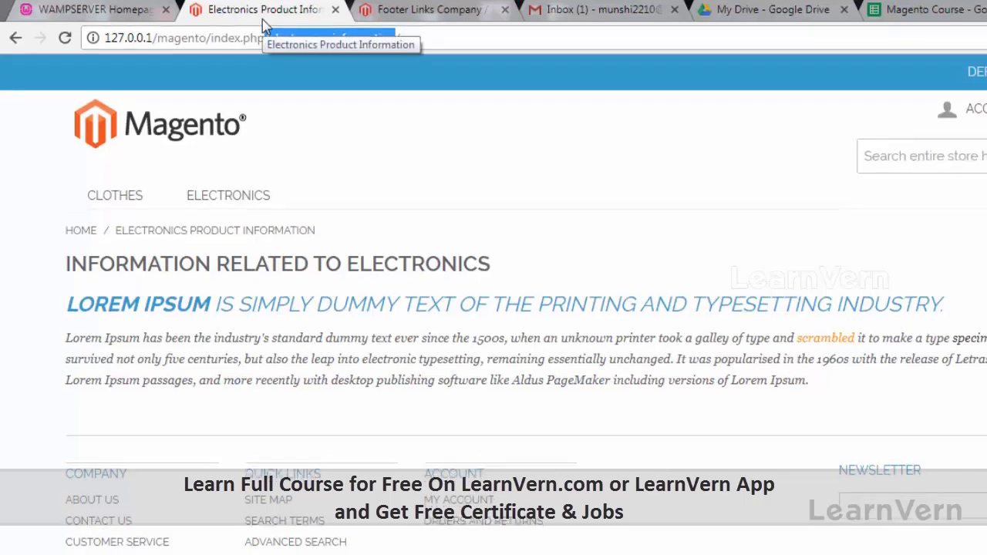
pyautogui.click(424, 14)
pyautogui.click(378, 440)
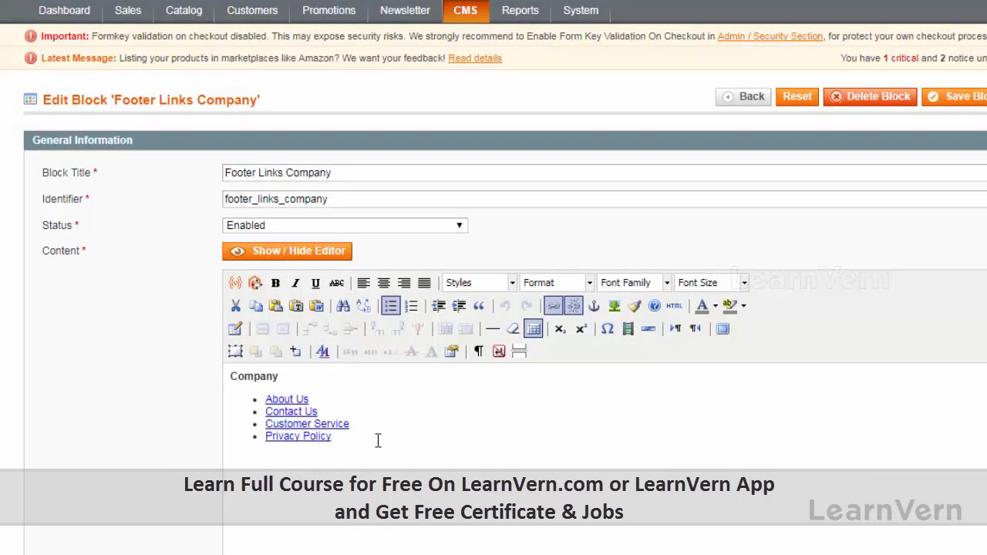
# - Duplicate the Privacy Policy list item in the block's HTML source with the link path electronics-information/ and save the block
pyautogui.click(337, 251)
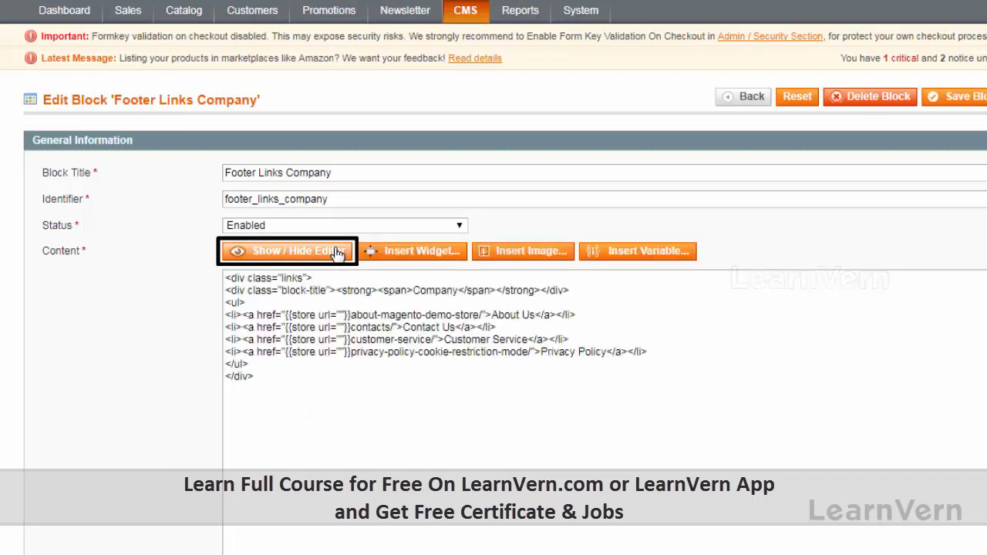
pyautogui.moveTo(647, 351); pyautogui.dragTo(222, 356)
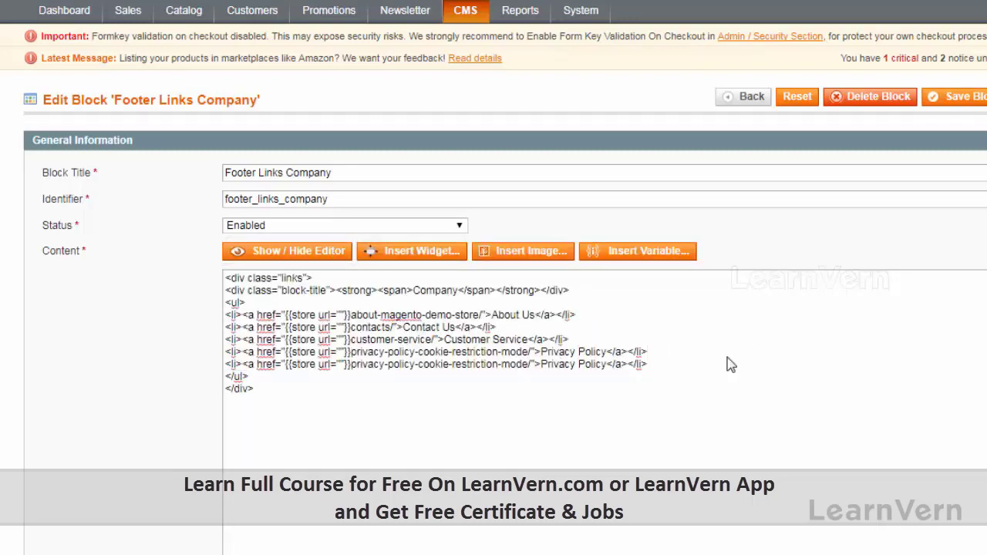
pyautogui.press('BackSpace')
pyautogui.press('BackSpace')
pyautogui.press('BackSpace')
pyautogui.press('BackSpace')
pyautogui.press('BackSpace')
pyautogui.press('BackSpace')
pyautogui.press('BackSpace')
pyautogui.press('BackSpace')
pyautogui.press('BackSpace')
pyautogui.press('BackSpace')
pyautogui.press('BackSpace')
pyautogui.press('BackSpace')
pyautogui.press('BackSpace')
pyautogui.press('BackSpace')
pyautogui.press('BackSpace')
pyautogui.press('BackSpace')
pyautogui.press('BackSpace')
pyautogui.press('BackSpace')
pyautogui.press('BackSpace')
pyautogui.press('BackSpace')
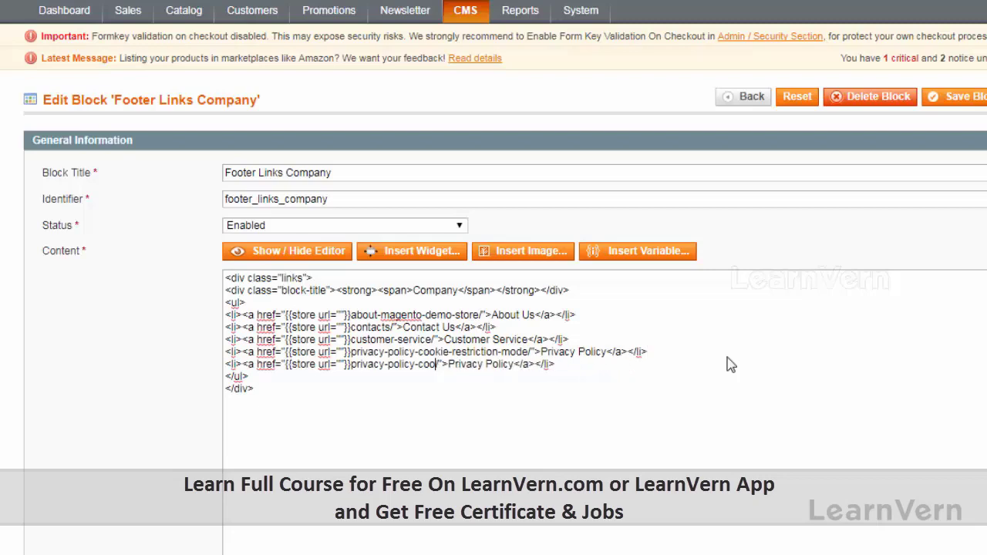
pyautogui.press('BackSpace')
pyautogui.press('BackSpace')
pyautogui.press('BackSpace')
pyautogui.press('BackSpace')
pyautogui.press('BackSpace')
pyautogui.press('BackSpace')
pyautogui.press('BackSpace')
pyautogui.press('BackSpace')
pyautogui.press('BackSpace')
pyautogui.press('BackSpace')
pyautogui.press('BackSpace')
pyautogui.press('BackSpace')
pyautogui.press('BackSpace')
pyautogui.press('BackSpace')
pyautogui.press('BackSpace')
pyautogui.press('BackSpace')
pyautogui.press('BackSpace')
pyautogui.press('BackSpace')
pyautogui.write('electronics-information/')
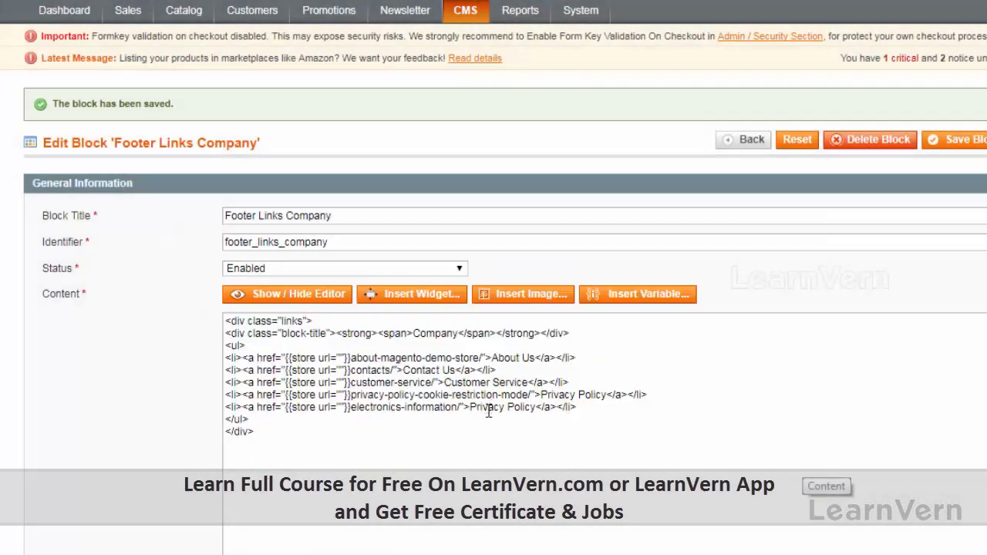
# - Change the duplicated list item's link text to Electronics Information in the HTML source and return the content to the visual editor
pyautogui.tripleClick(488, 409)
pyautogui.write('E')
pyautogui.write('lectronic')
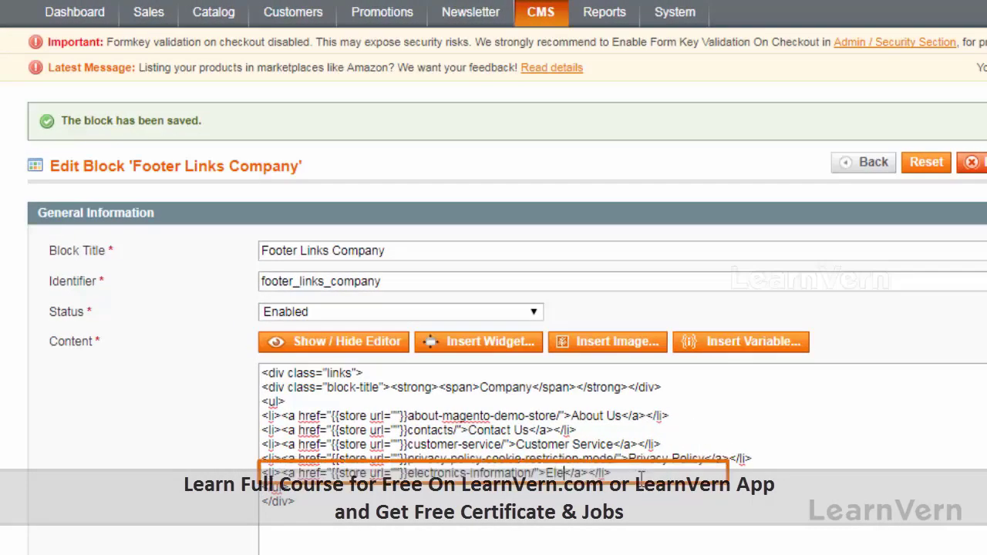
pyautogui.write('s Informa')
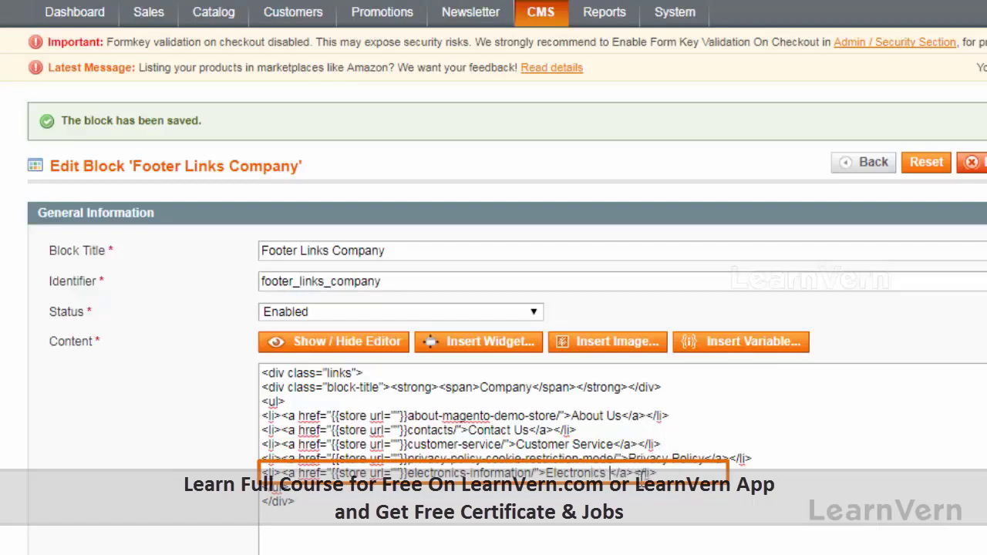
pyautogui.write('tion')
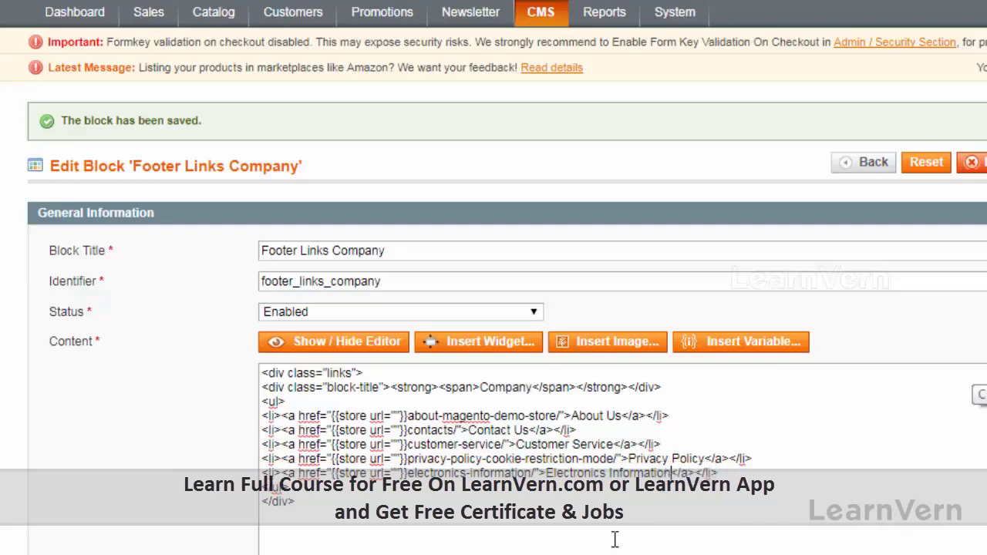
pyautogui.scroll(-1, 612, 540)
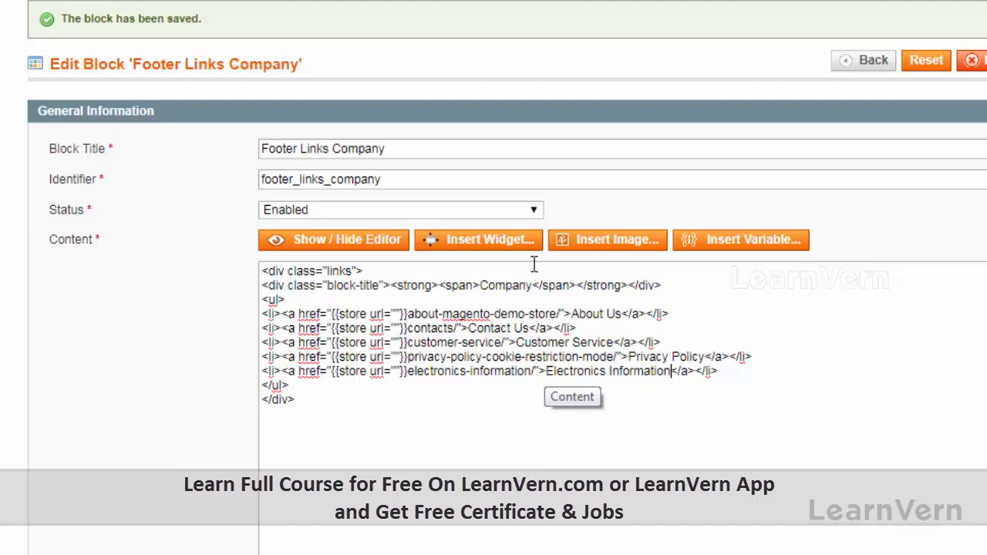
pyautogui.click(389, 248)
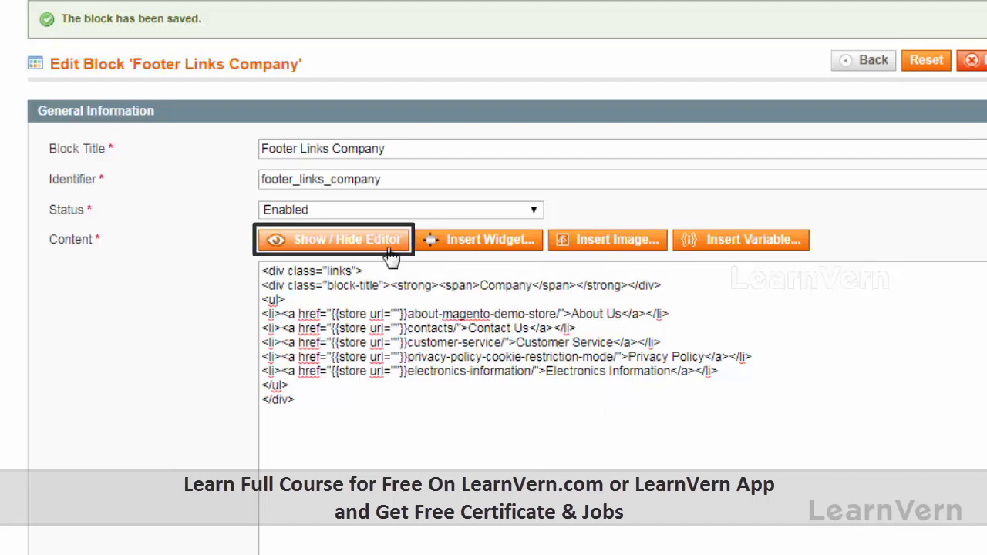
pyautogui.click(390, 254)
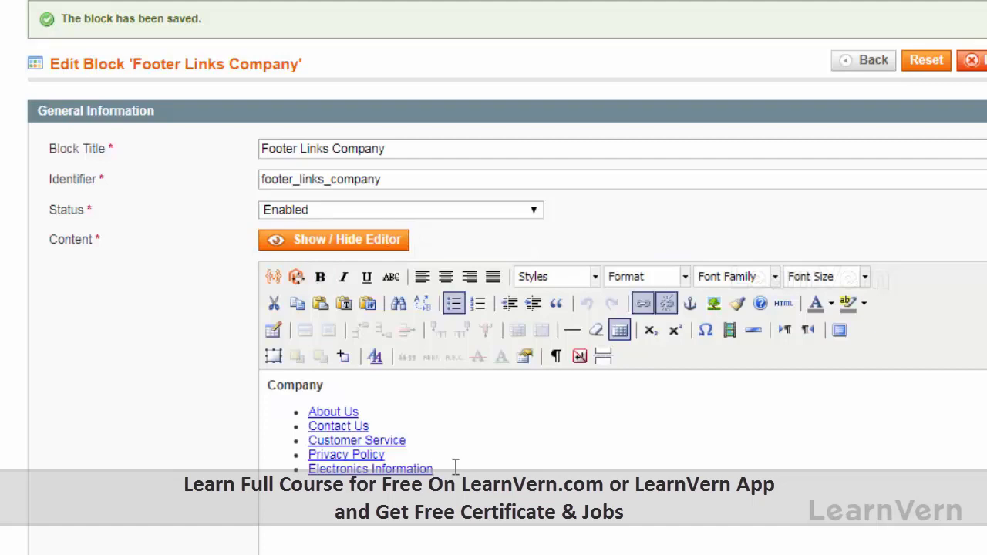
# - Add a list item Electronics Information2 below it, linking its Electronics Information text to electronics-information/, and save the block
pyautogui.press('Return')
pyautogui.write('Emailroni')
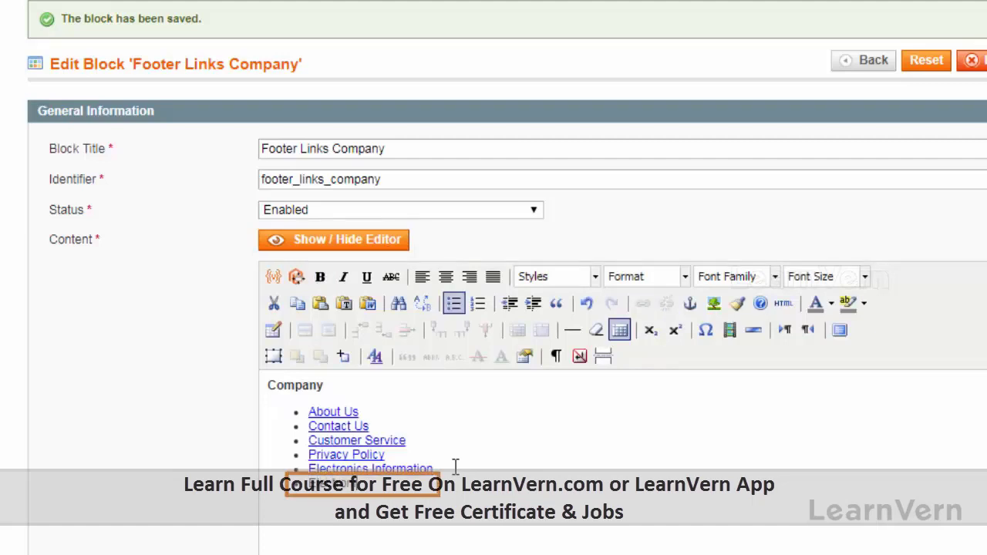
pyautogui.write('cs Information')
pyautogui.moveTo(444, 484); pyautogui.dragTo(307, 484)
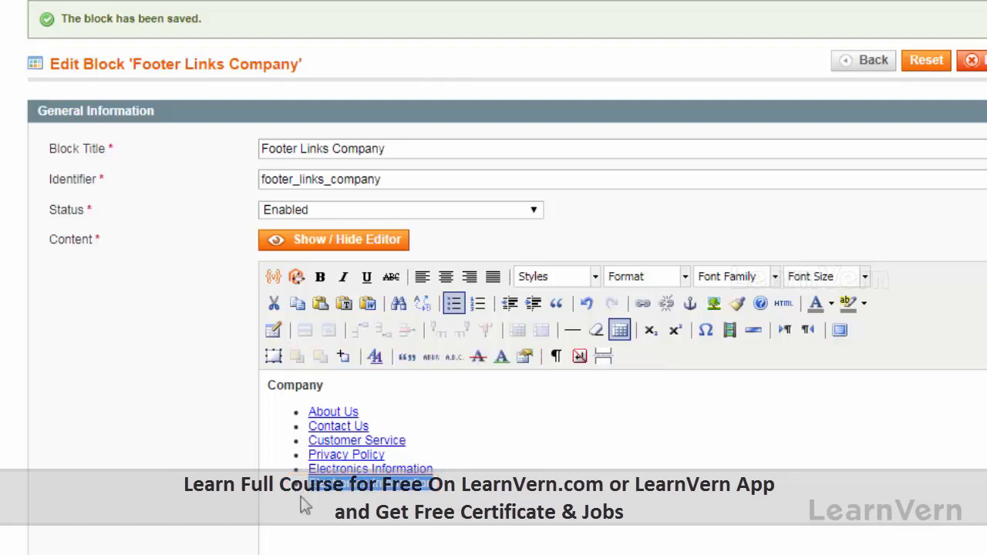
pyautogui.click(644, 305)
pyautogui.write('/electronics-information')
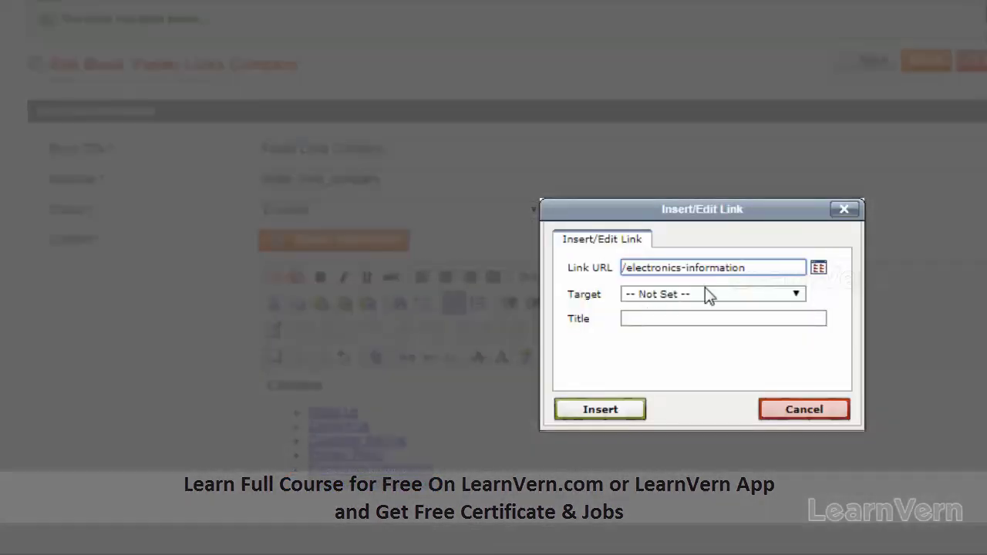
pyautogui.click(627, 268)
pyautogui.press('BackSpace')
pyautogui.click(574, 414)
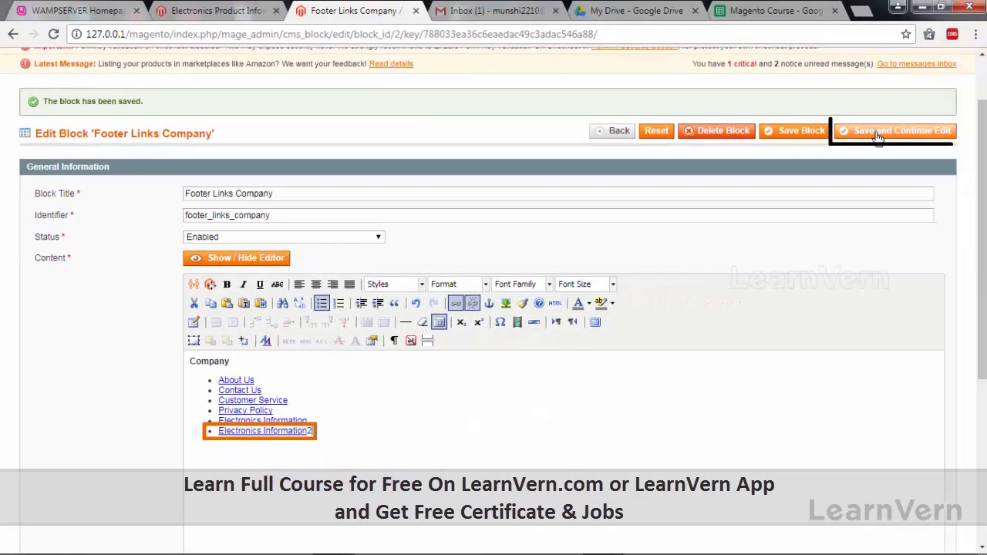
pyautogui.click(877, 136)
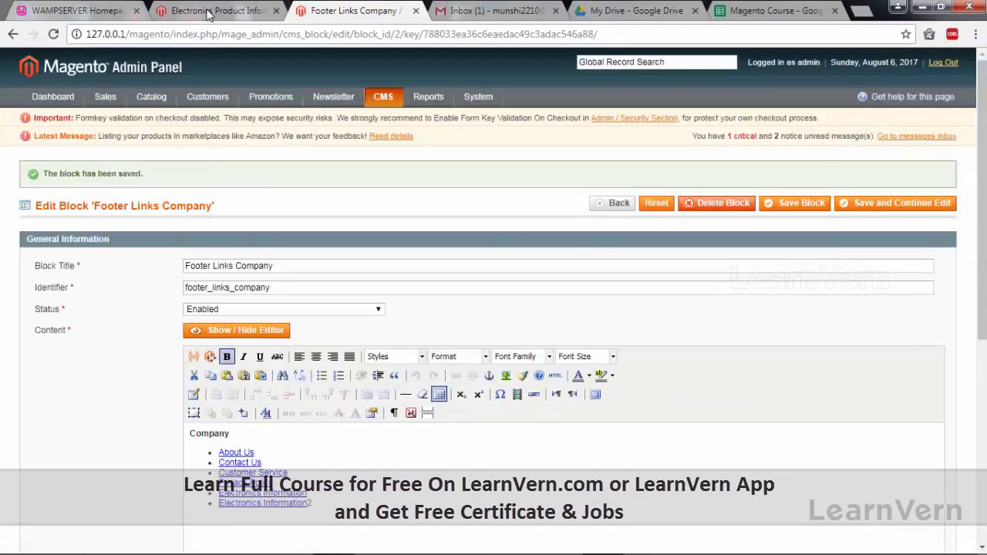
# - Reload the storefront page and test the Electronics Information and Electronics Information2 footer links, including the latter from the home page
pyautogui.click(208, 11)
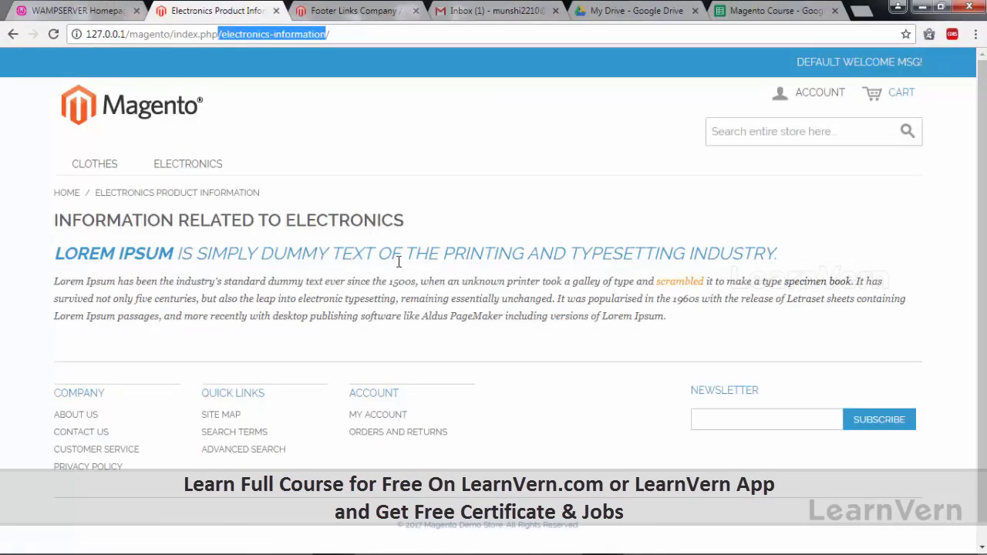
pyautogui.press('F5')
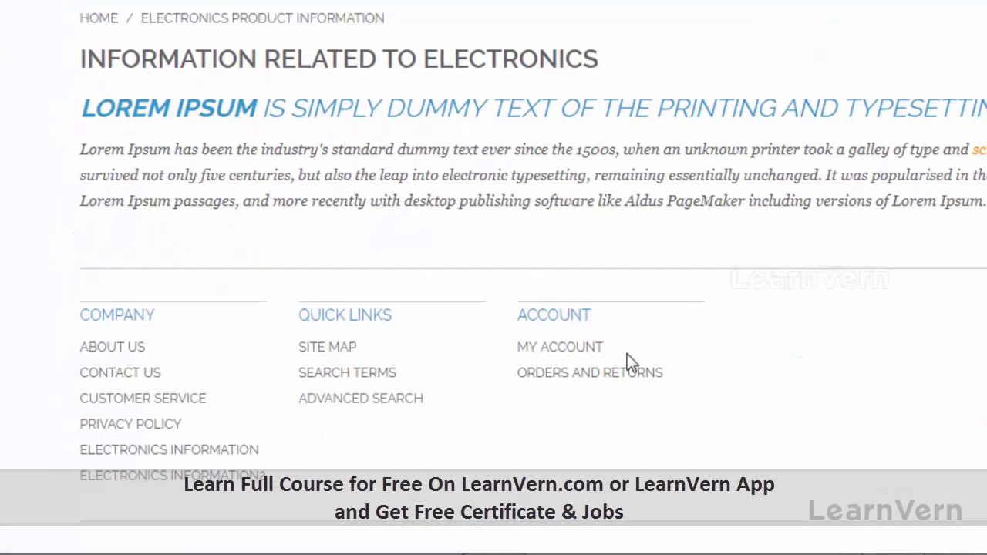
pyautogui.scroll(-1, 507, 347)
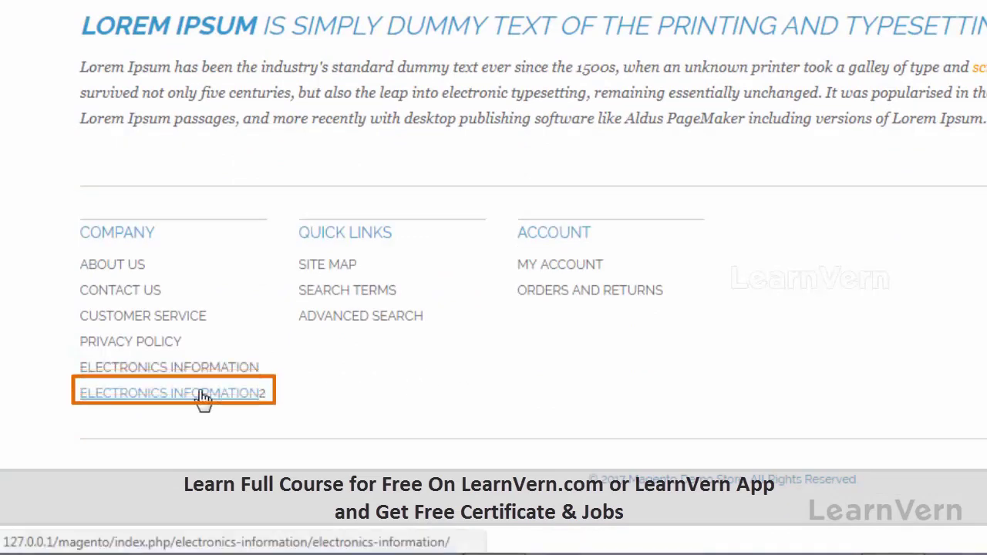
pyautogui.click(241, 371)
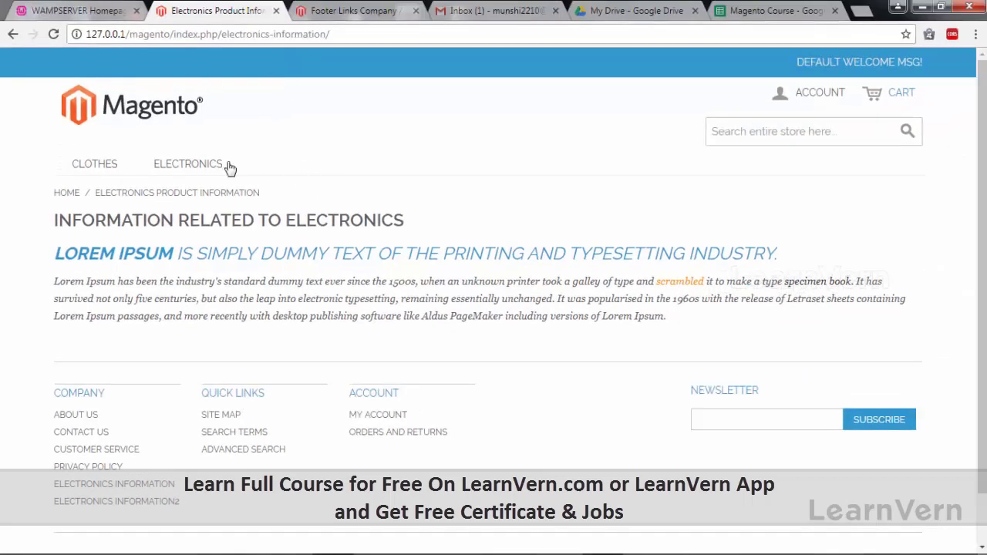
pyautogui.click(158, 119)
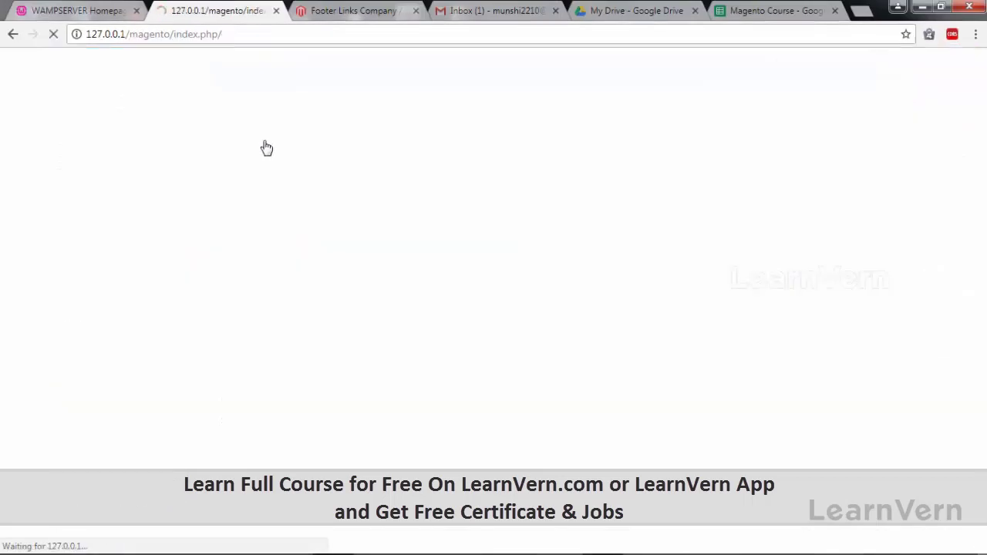
pyautogui.scroll(-2, 302, 300)
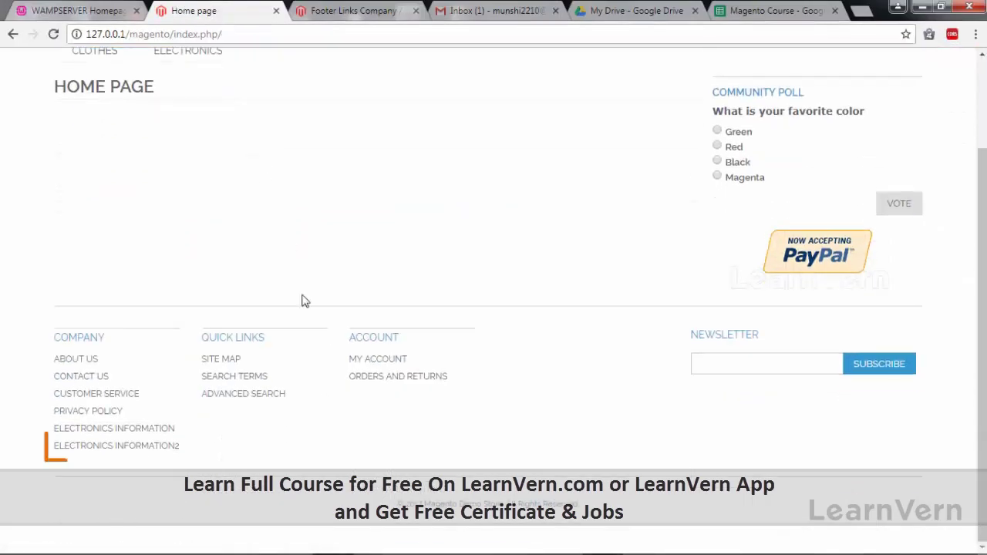
pyautogui.click(174, 446)
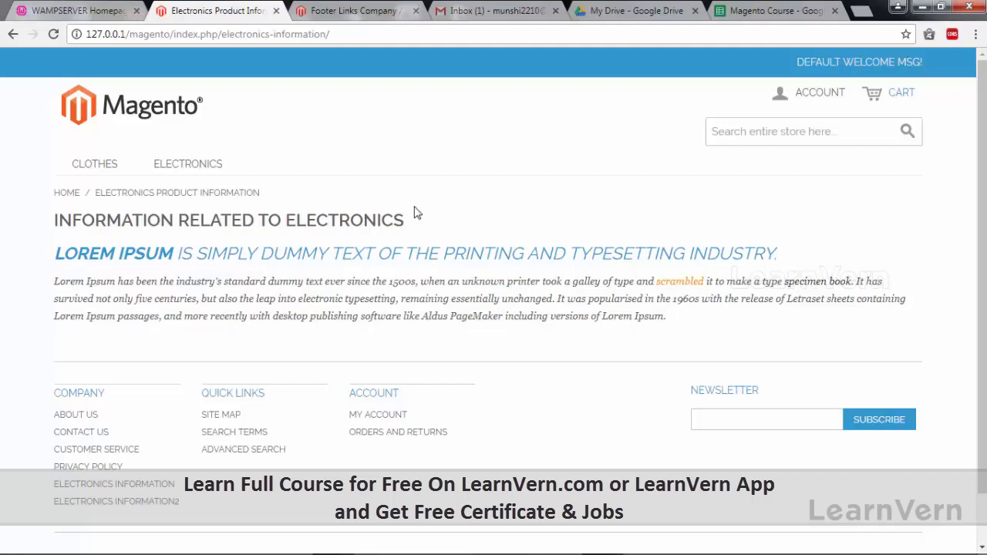
# - Compare the two Electronics Information links in the Footer Links Company block's HTML source, saving the block in between
pyautogui.click(308, 14)
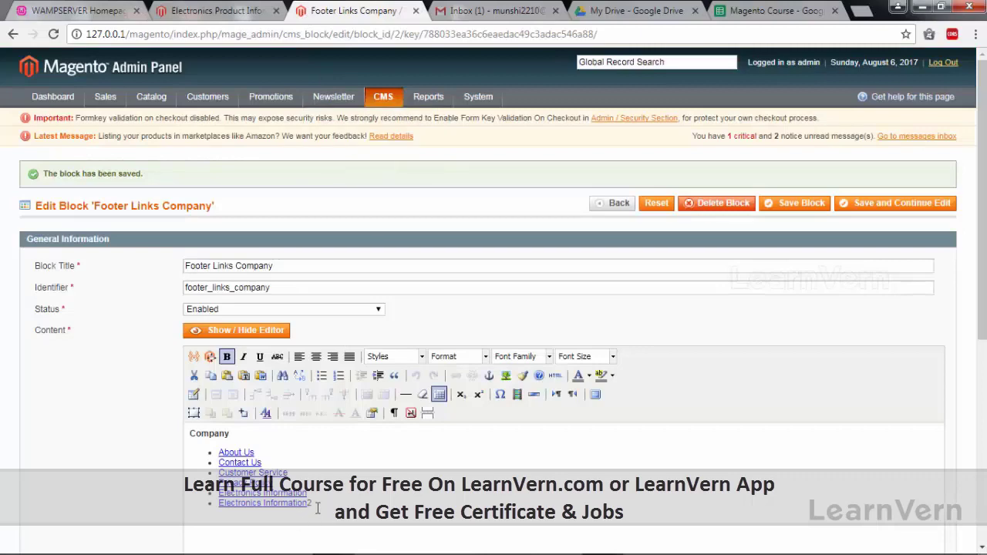
pyautogui.scroll(-2, 301, 462)
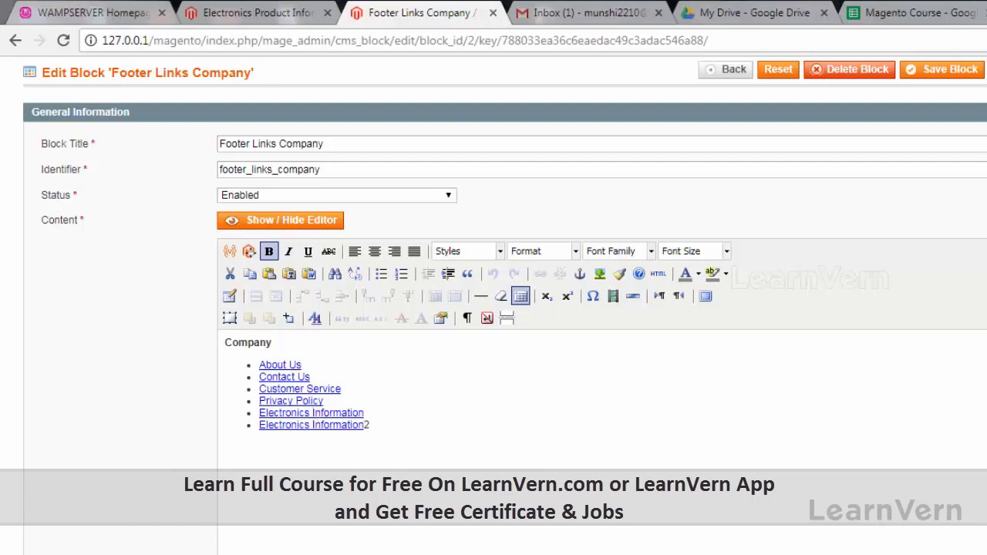
pyautogui.click(317, 223)
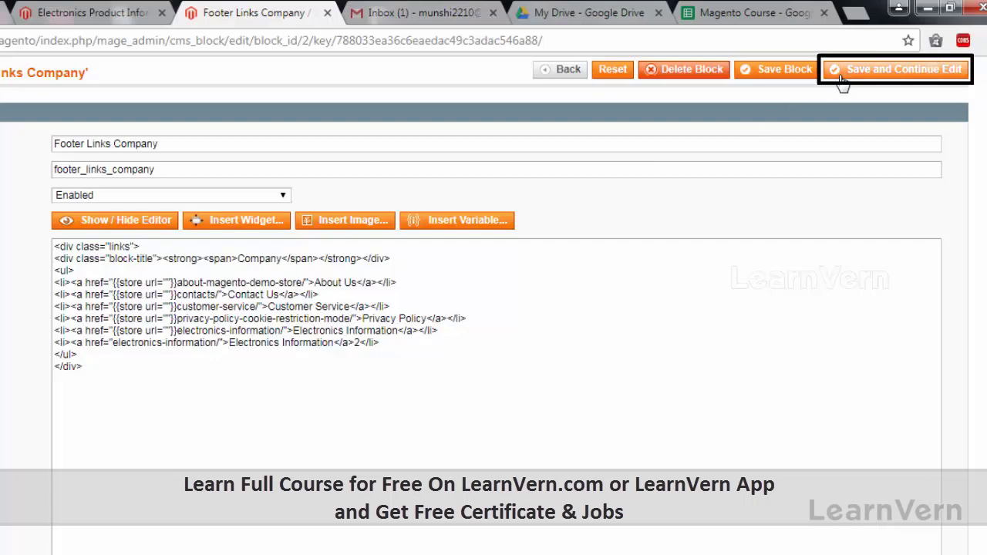
pyautogui.click(898, 70)
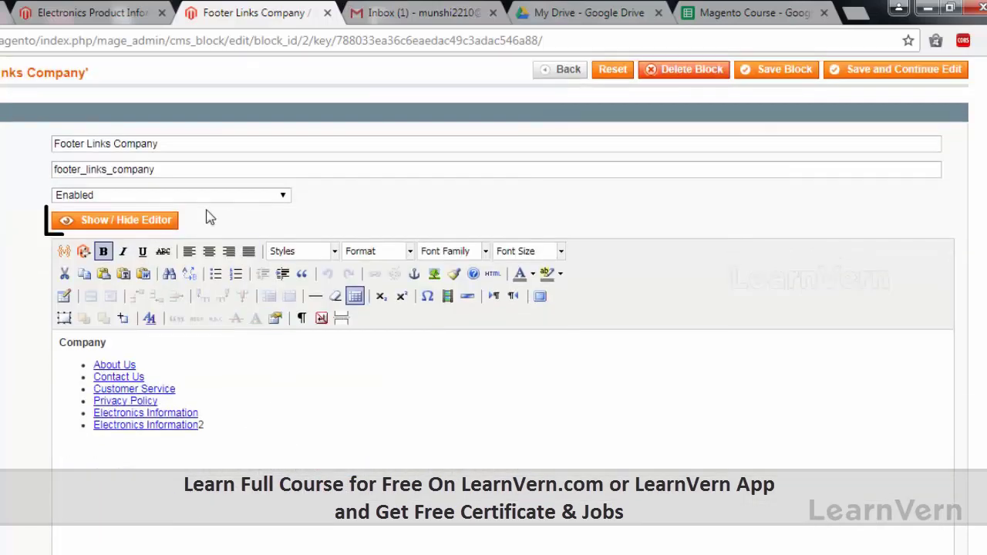
pyautogui.click(158, 224)
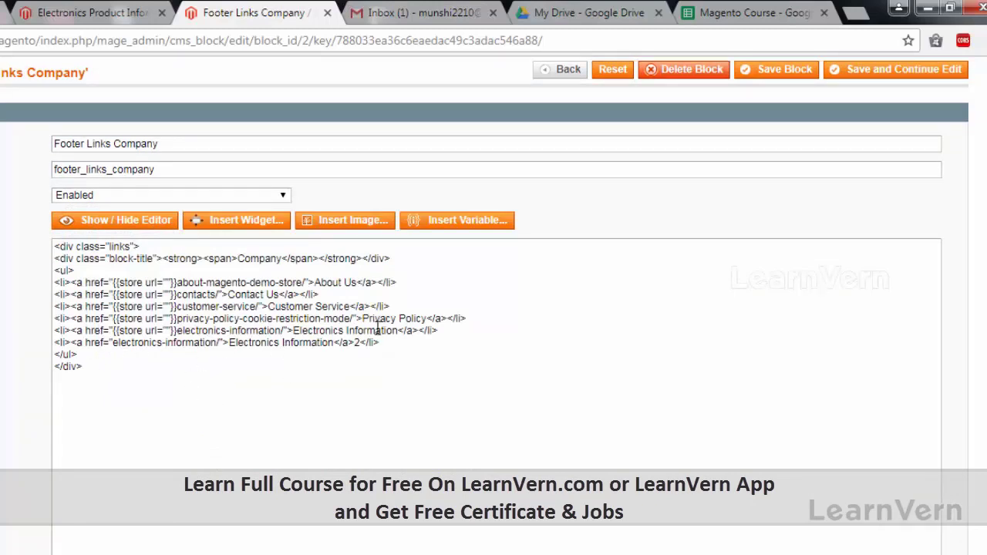
# - Return to the static blocks list and start a new block titled Test Block with the identifier test-block
pyautogui.scroll(1, 424, 336)
pyautogui.click(551, 156)
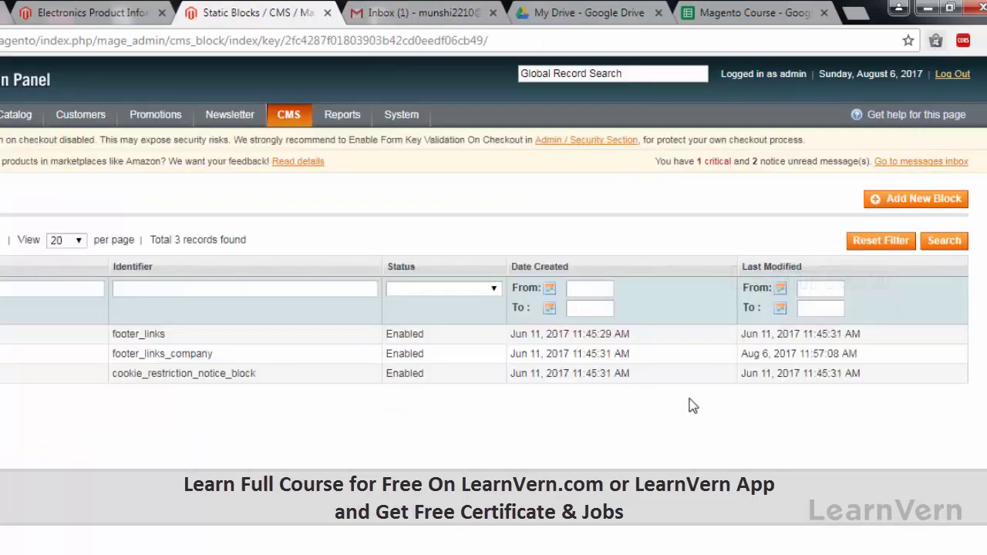
pyautogui.click(916, 198)
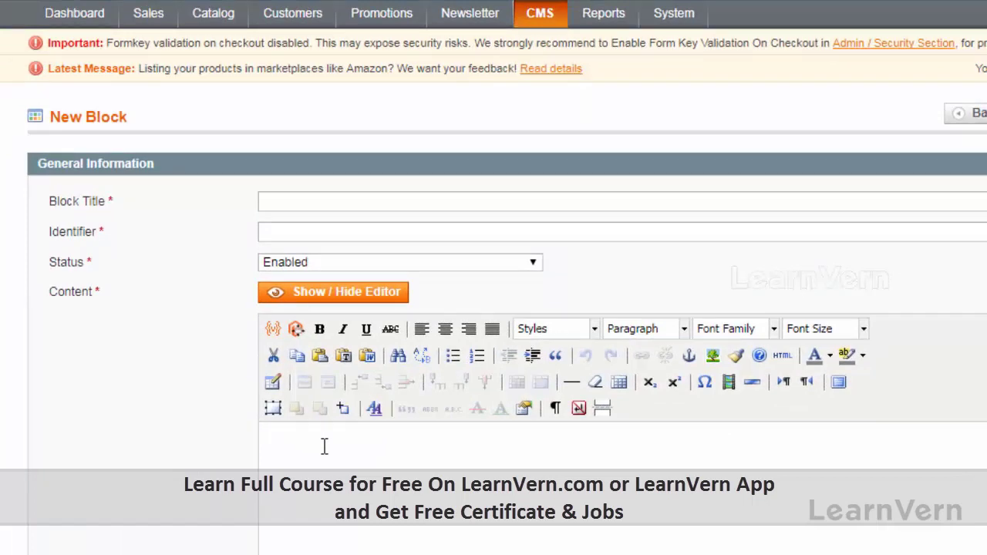
pyautogui.click(311, 208)
pyautogui.write('Test ')
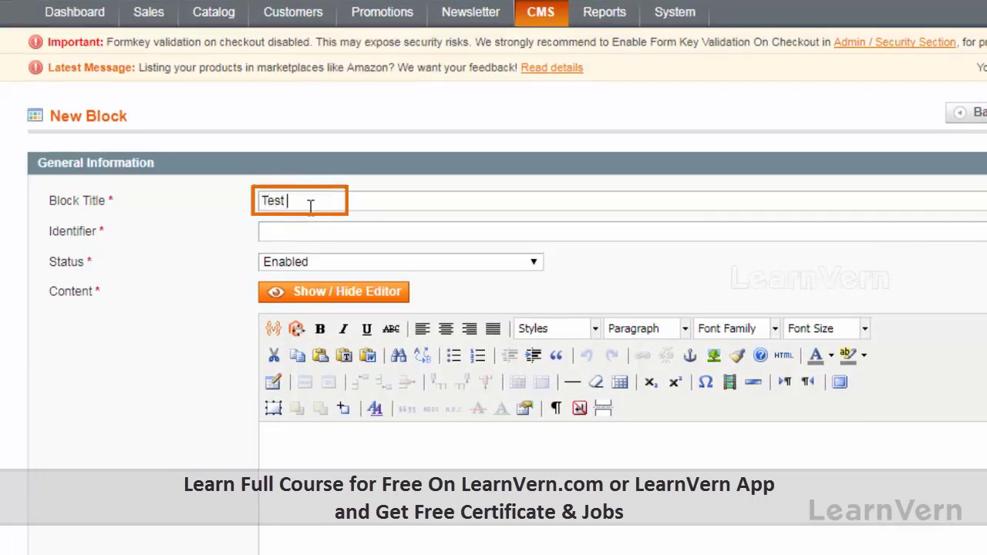
pyautogui.write('Block')
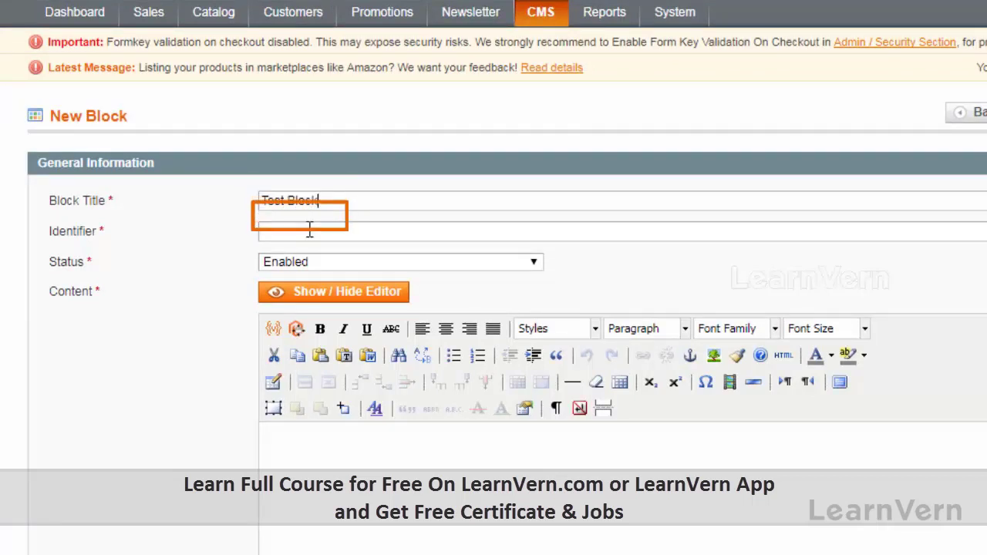
pyautogui.click(311, 230)
pyautogui.write('test-b')
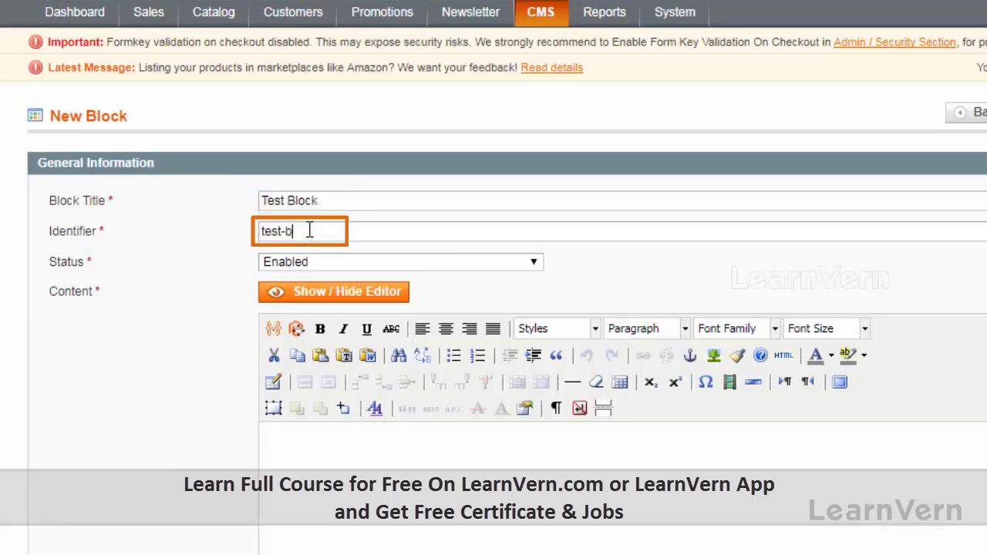
pyautogui.write('lock')
# - Fill the block's content with the paragraph starting "Lorem Ipsum has been the industry's standard dummy text"
pyautogui.click(311, 456)
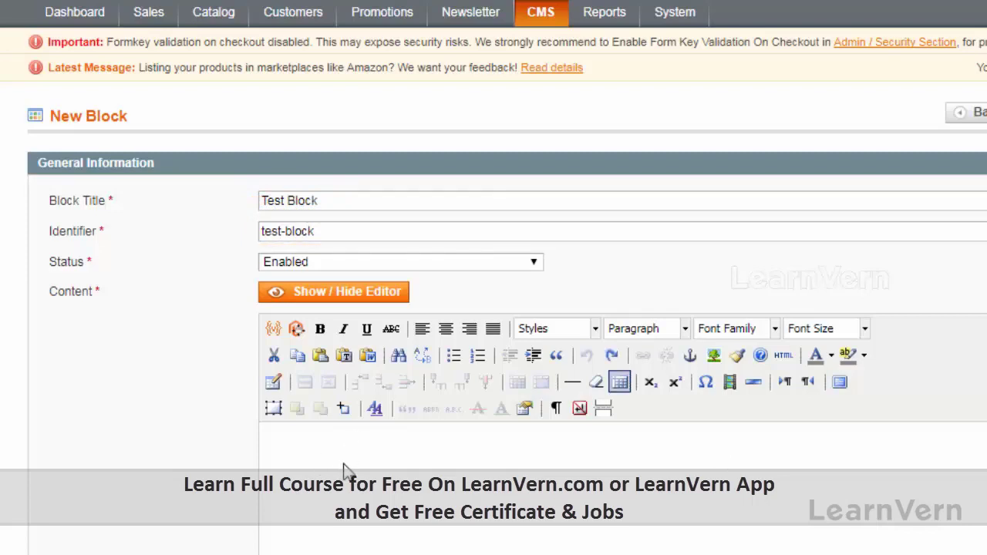
pyautogui.write("Lorem Ipsum has been the industry's standard dummy text ever since the 1500s, when an unknown printer took a galley of type and scrambled it to make a type specimen book. It has survived not only five centuries, but also the leap into electronic typesetting, remaining essentially unchanged. It was popularised in the 1960s with the release of Letraset sheets containing Lorem Ipsum passages, and more recently with desktop publishing software like Aldus PageMaker including versions of Lorem Ipsum.")
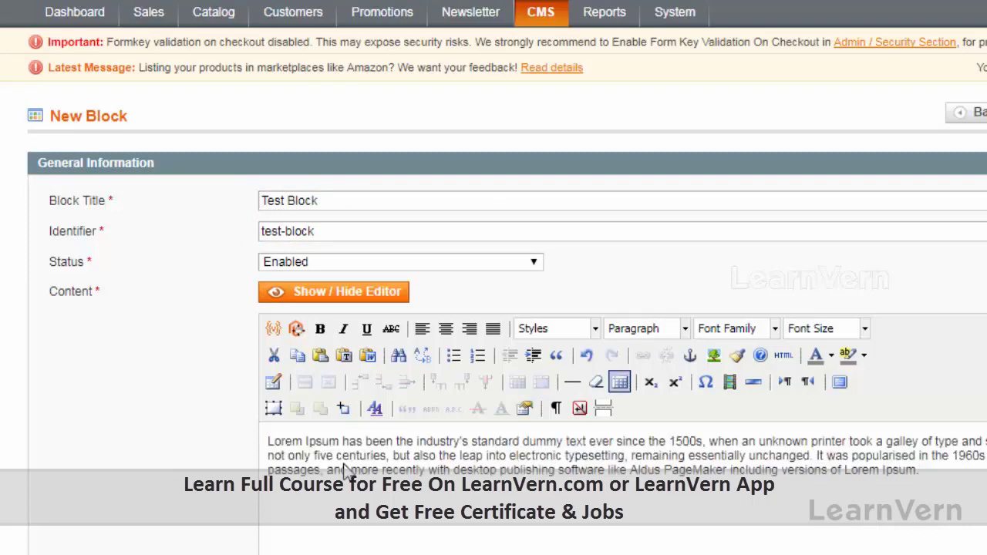
pyautogui.scroll(-3, 348, 471)
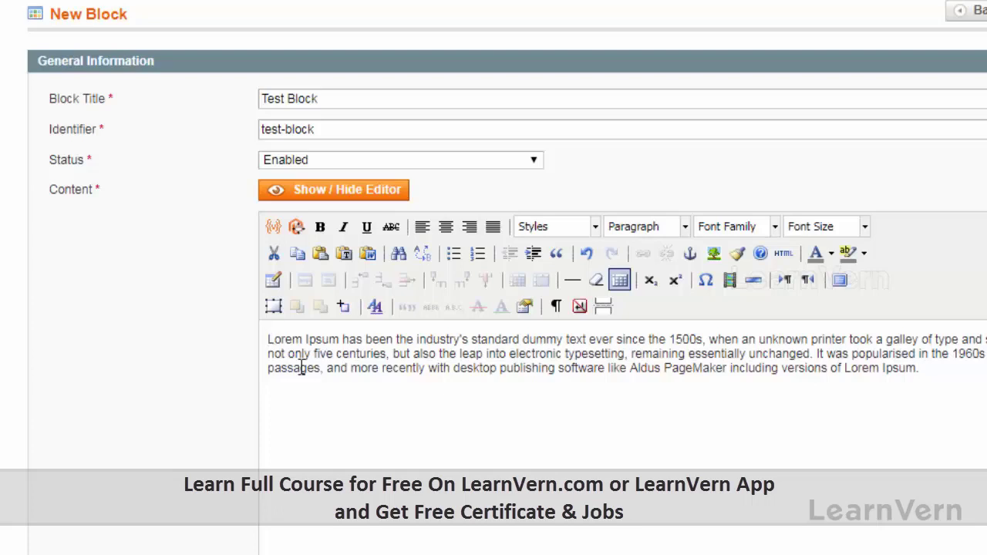
pyautogui.press('Return')
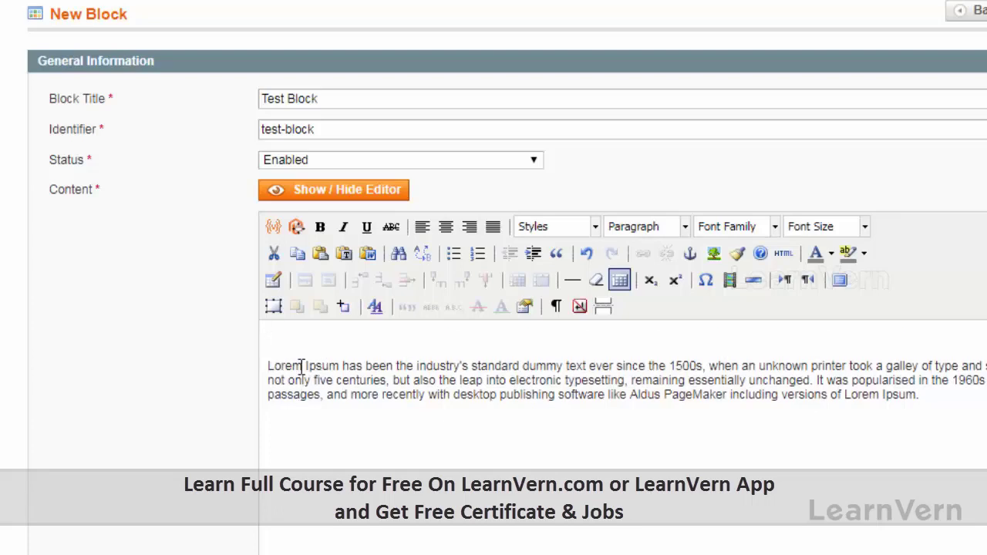
pyautogui.hotkey('ctrl', 'z')
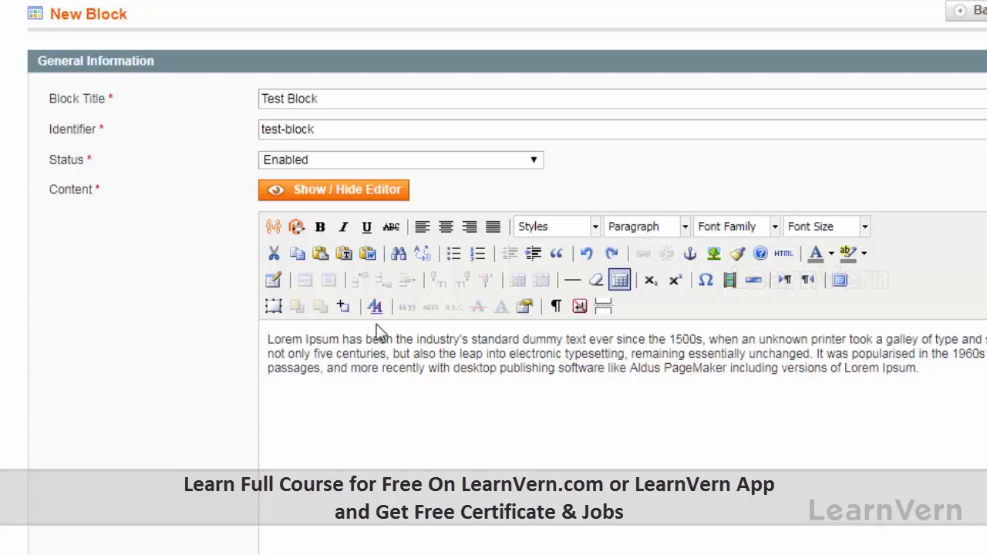
# - Split the opening words Lorem Ipsum onto their own line, format them as Heading 1 and save the block
pyautogui.click(342, 336)
pyautogui.press('Return')
pyautogui.moveTo(341, 337); pyautogui.dragTo(267, 339)
pyautogui.click(655, 227)
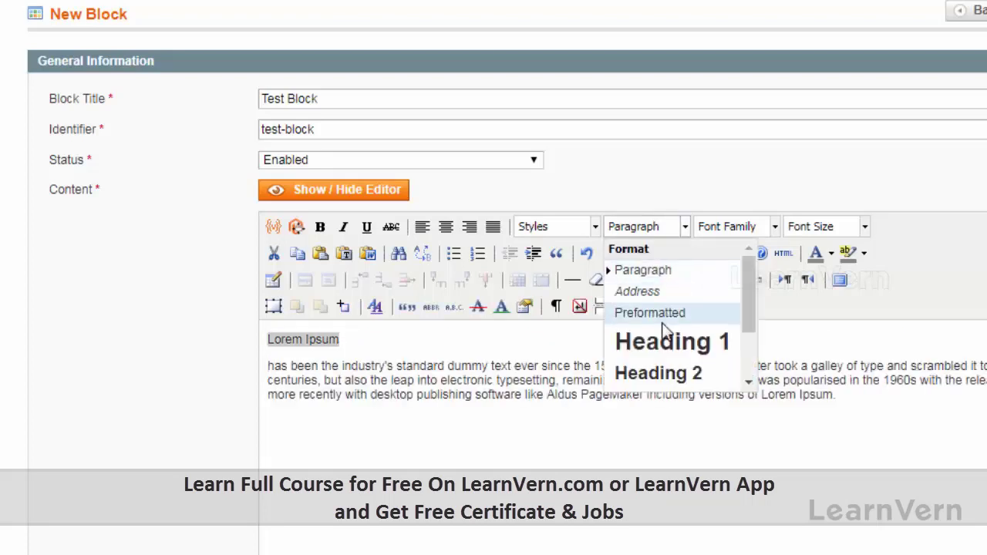
pyautogui.click(665, 350)
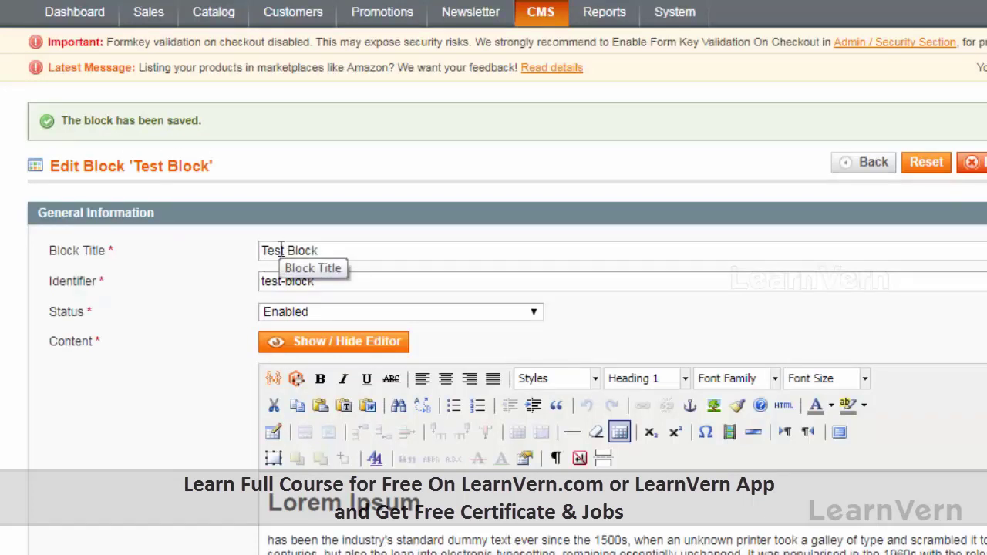
# - Change the static block's title to Electronics Info Block
pyautogui.moveTo(284, 250); pyautogui.dragTo(235, 254)
pyautogui.write('Electro')
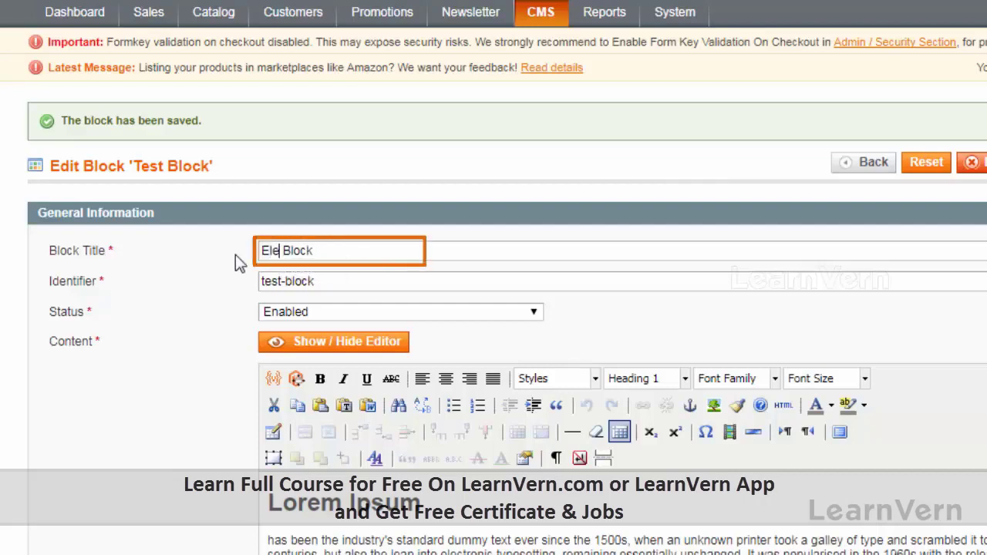
pyautogui.write('nics')
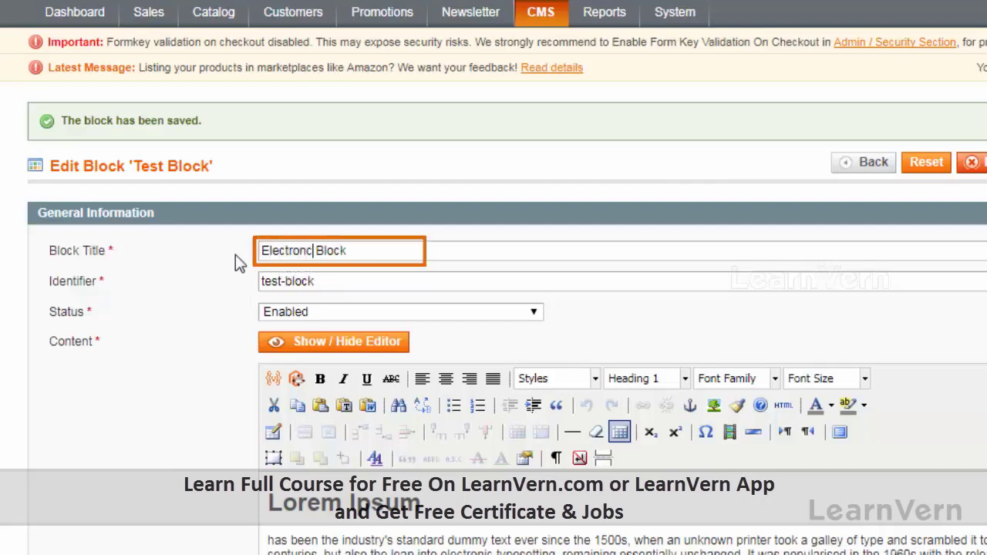
pyautogui.write(' Info')
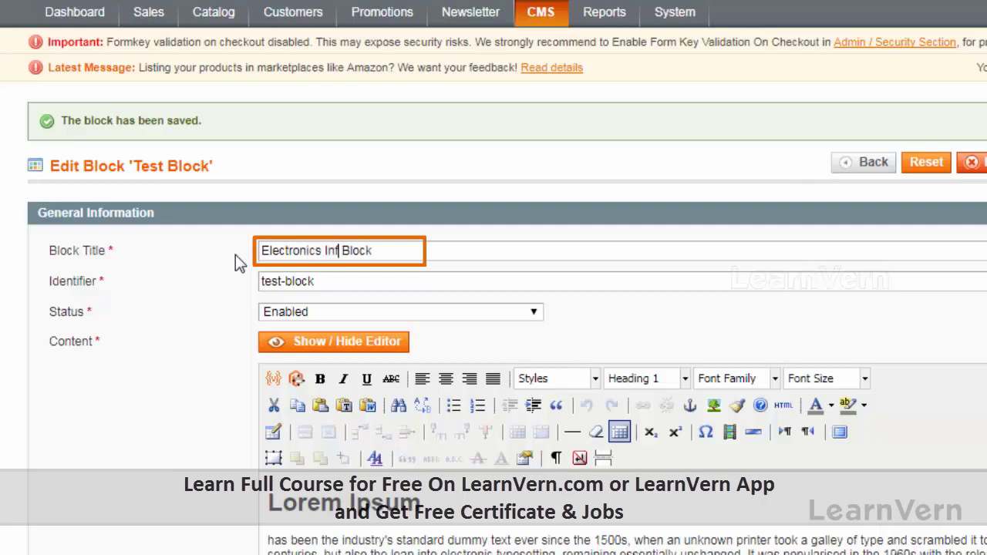
# - Set the block's identifier to electronics-info-block, based on a copy of its title, and save the block
pyautogui.moveTo(393, 244); pyautogui.dragTo(220, 253)
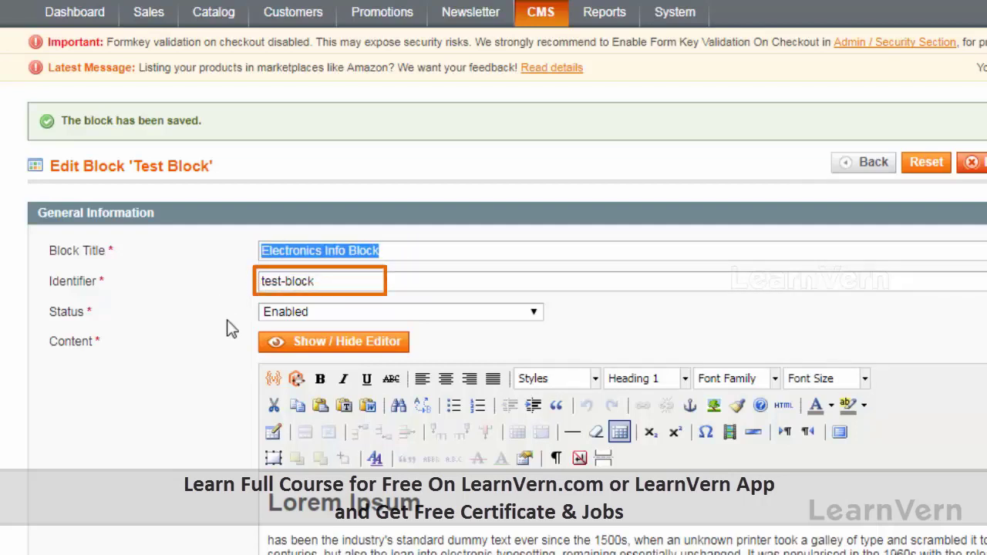
pyautogui.hotkey('ctrl', 'c')
pyautogui.moveTo(328, 284); pyautogui.dragTo(212, 285)
pyautogui.hotkey('ctrl', 'v')
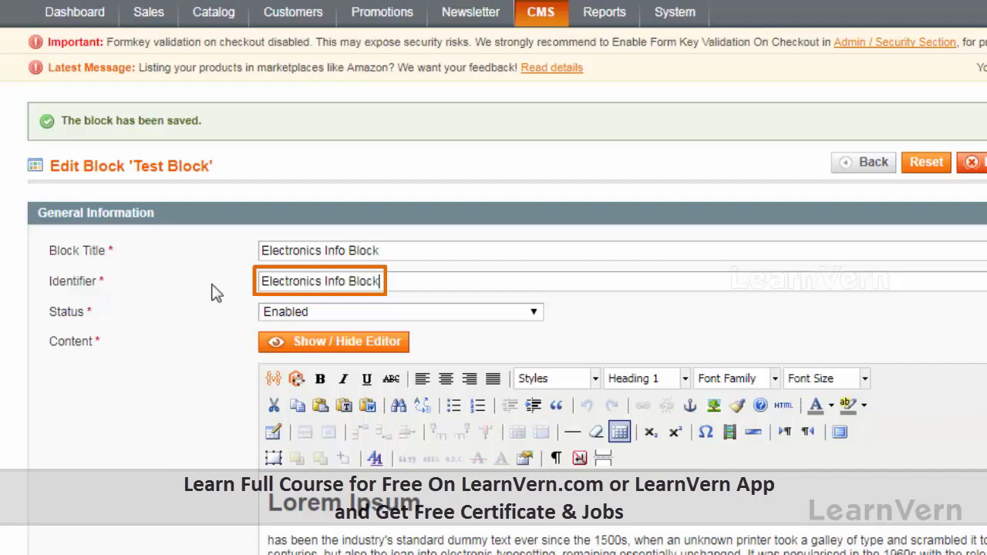
pyautogui.press('Left')
pyautogui.press('Left')
pyautogui.press('Left')
pyautogui.press('Left')
pyautogui.press('Left')
pyautogui.press('Left')
pyautogui.press('Left')
pyautogui.press('Left')
pyautogui.press('Left')
pyautogui.press('Left')
pyautogui.press('Left')
pyautogui.press('Left')
pyautogui.press('Left')
pyautogui.press('Left')
pyautogui.press('Left')
pyautogui.press('Left')
pyautogui.press('Left')
pyautogui.press('Left')
pyautogui.press('Left')
pyautogui.press('Left')
pyautogui.press('BackSpace')
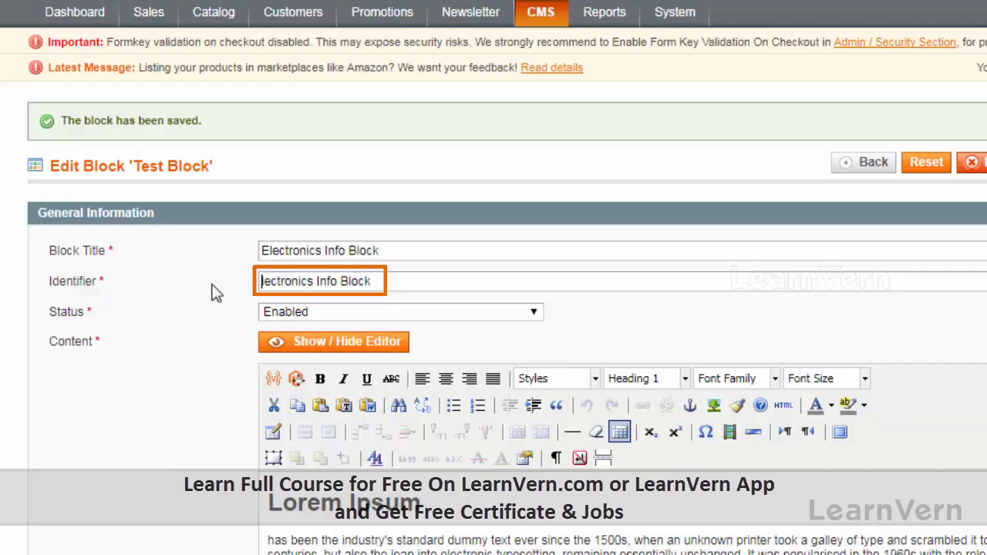
pyautogui.write('e')
pyautogui.press('Right')
pyautogui.press('Right')
pyautogui.press('Right')
pyautogui.press('Right')
pyautogui.press('Right')
pyautogui.press('Right')
pyautogui.press('Right')
pyautogui.press('Right')
pyautogui.press('Right')
pyautogui.press('Right')
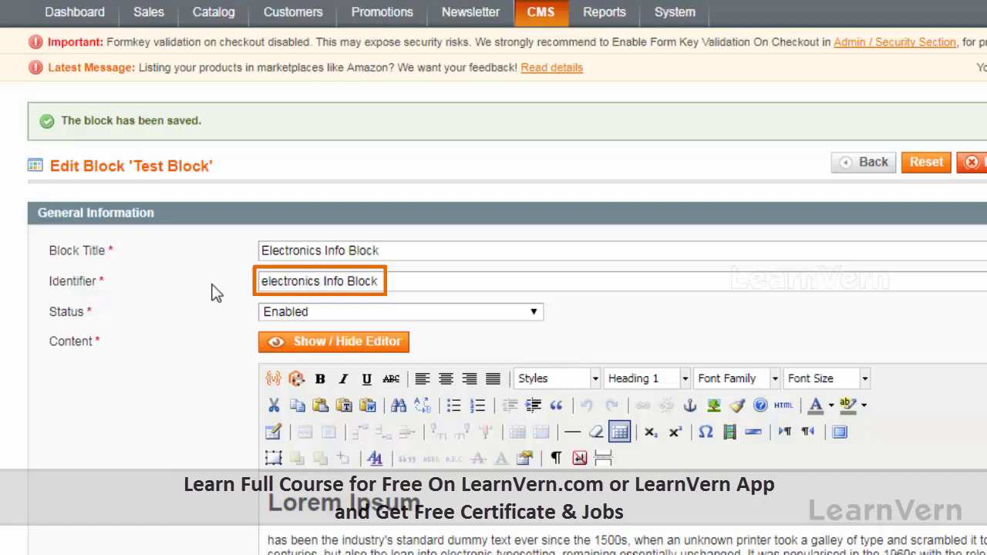
pyautogui.press('Delete')
pyautogui.write('-')
pyautogui.press('Right')
pyautogui.press('Right')
pyautogui.press('Right')
pyautogui.press('Right')
pyautogui.press('Delete')
pyautogui.write('-')
pyautogui.press('Right')
pyautogui.press('BackSpace')
pyautogui.write('b')
pyautogui.press('Left')
pyautogui.press('Left')
pyautogui.press('Left')
pyautogui.press('Left')
pyautogui.press('Left')
pyautogui.press('BackSpace')
pyautogui.write('i')
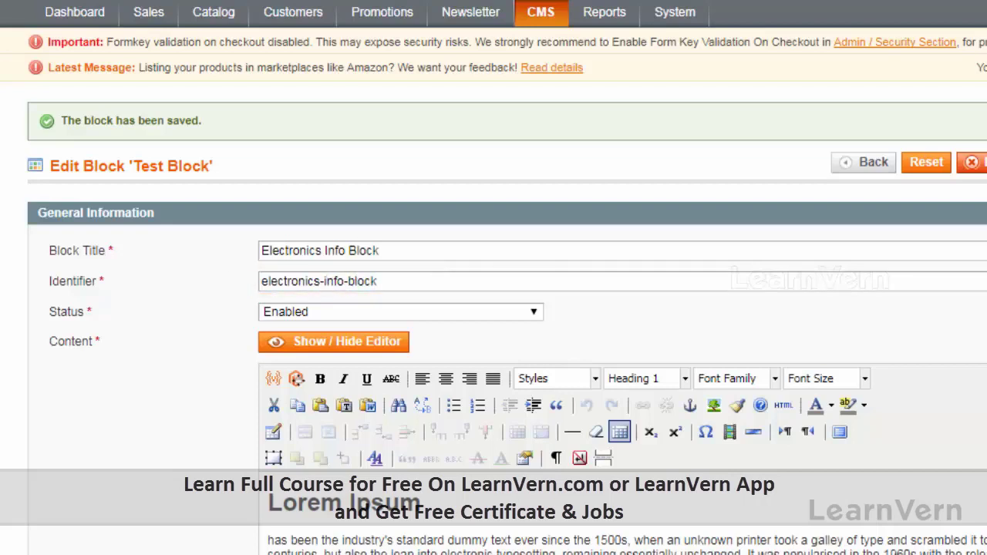
pyautogui.press('Return')
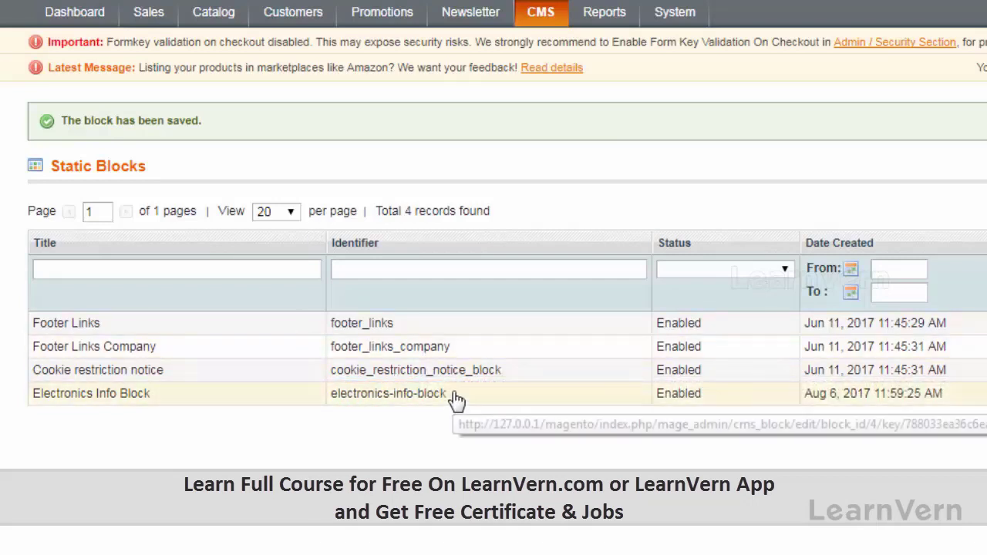
# - Open category management in a new browser tab and bring up the Electronics category's display settings
pyautogui.moveTo(230, 17)
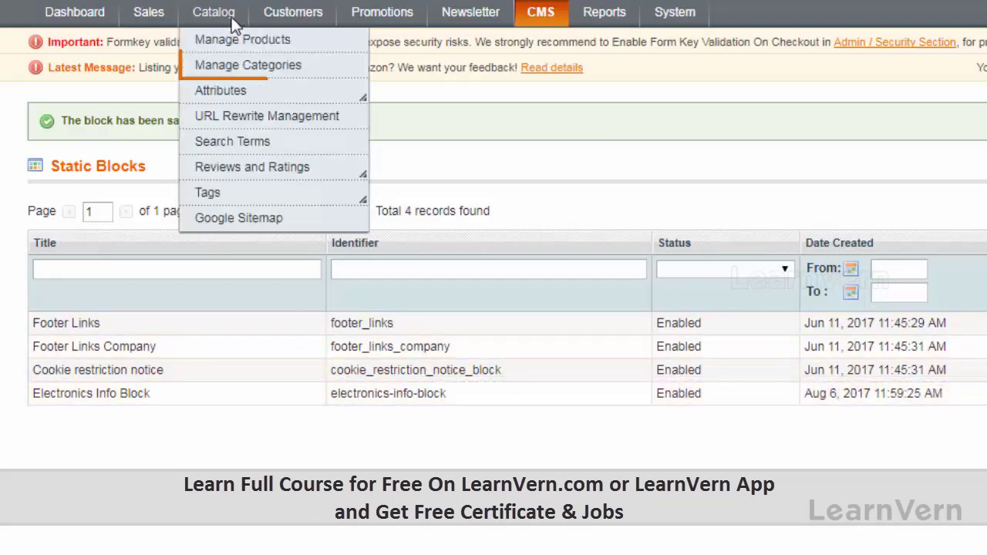
pyautogui.rightClick(222, 60)
pyautogui.click(255, 76)
pyautogui.hotkey('ctrl', 'Tab')
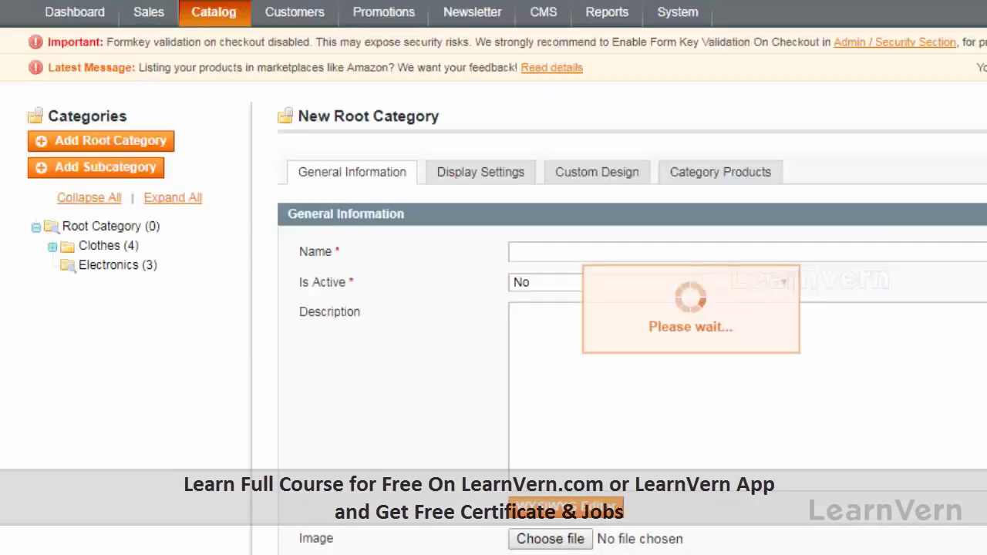
pyautogui.click(112, 266)
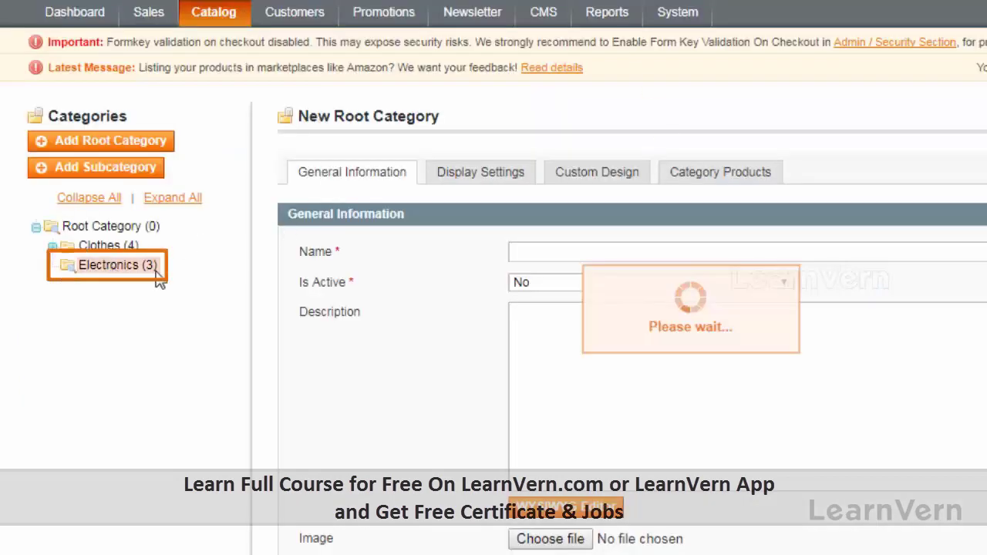
pyautogui.click(472, 175)
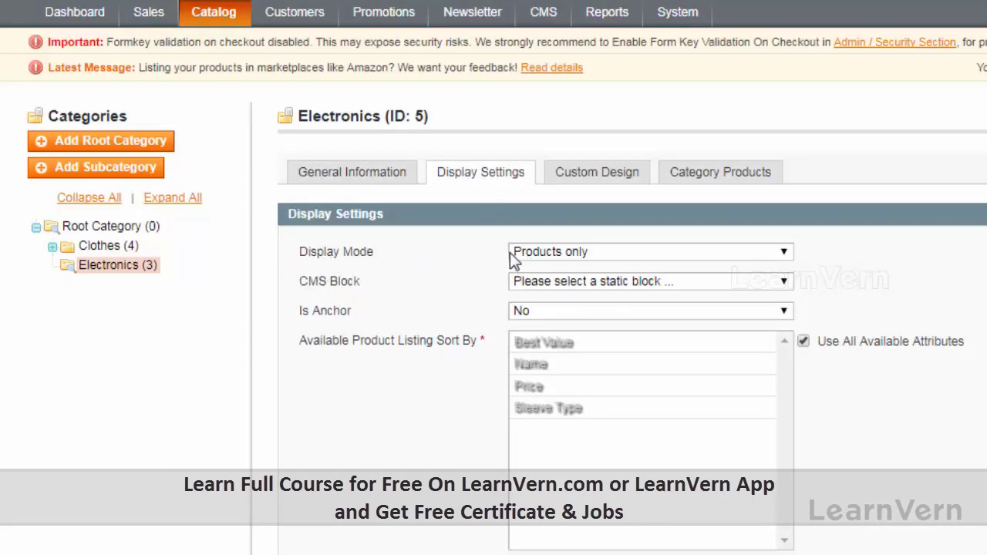
# - Set the Electronics category's display mode to Static block and products with Electronics Info Block as CMS block, and save the category
pyautogui.click(560, 249)
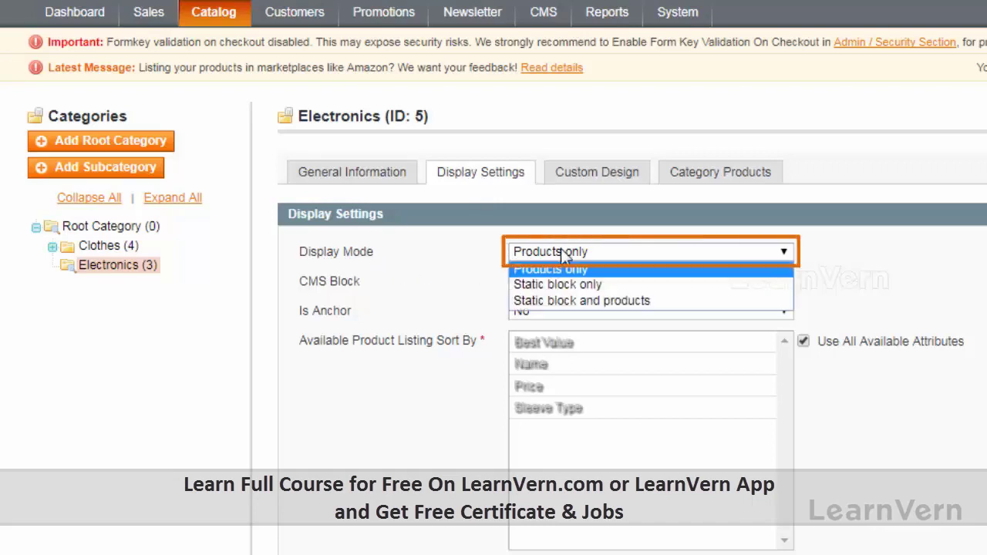
pyautogui.click(578, 300)
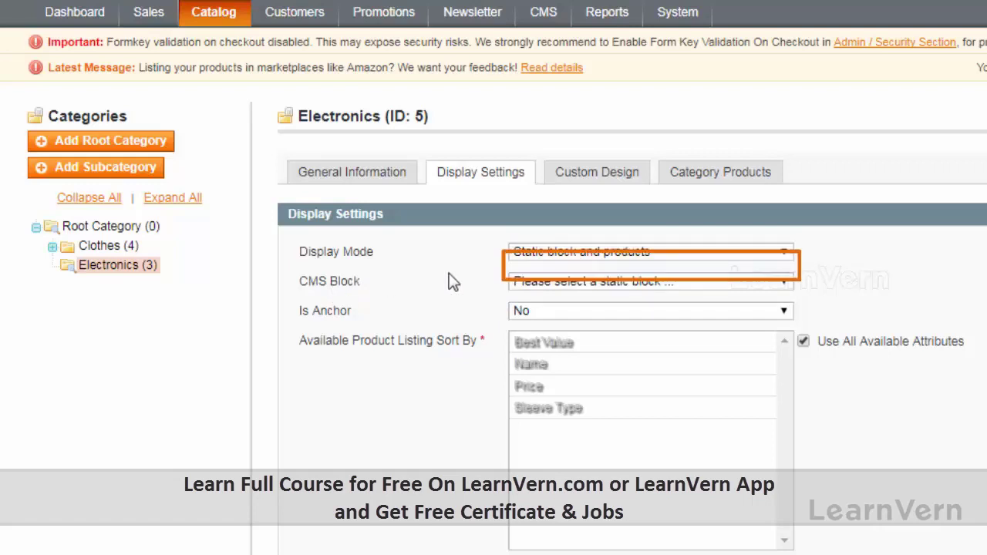
pyautogui.click(539, 281)
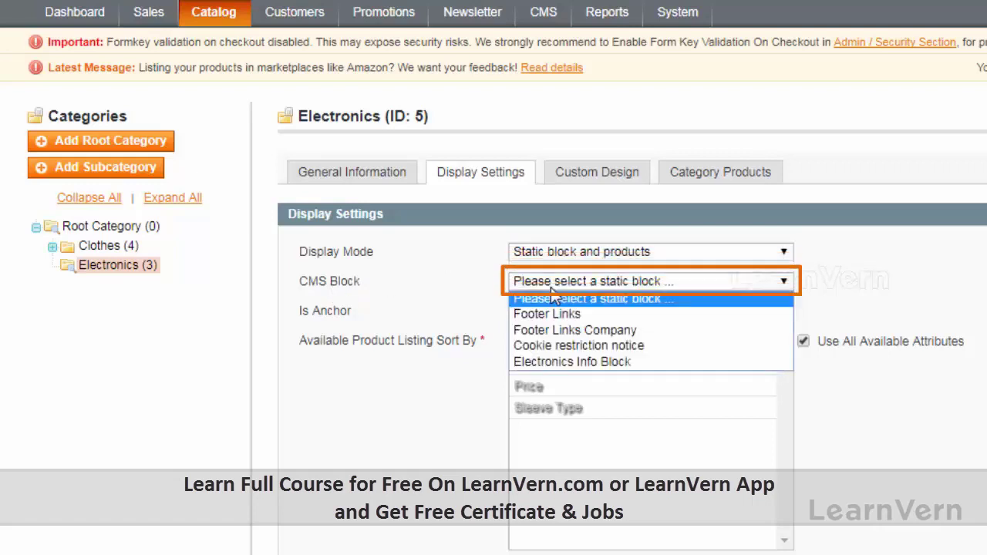
pyautogui.click(546, 362)
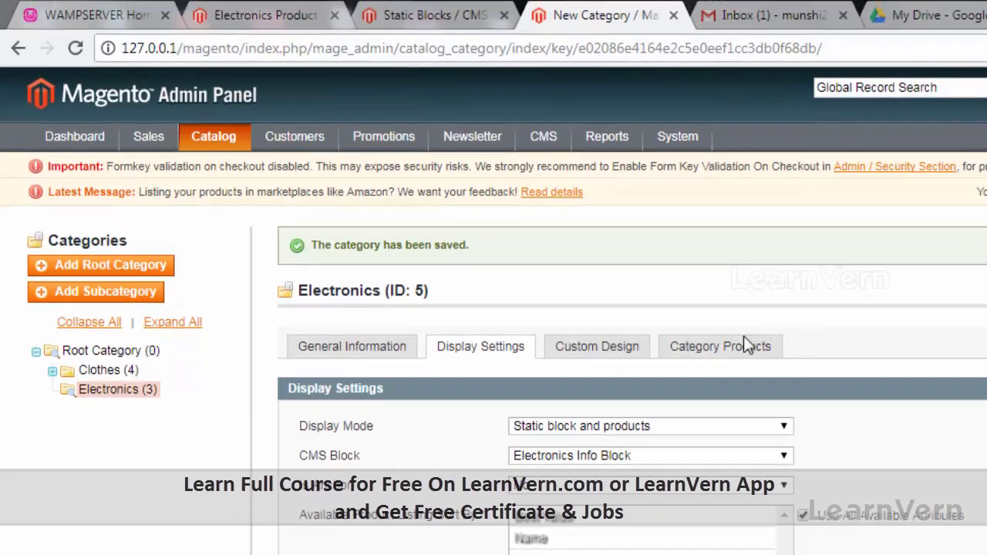
# - Check the Electronics category page in the storefront for the static block's content and the product listing
pyautogui.click(298, 17)
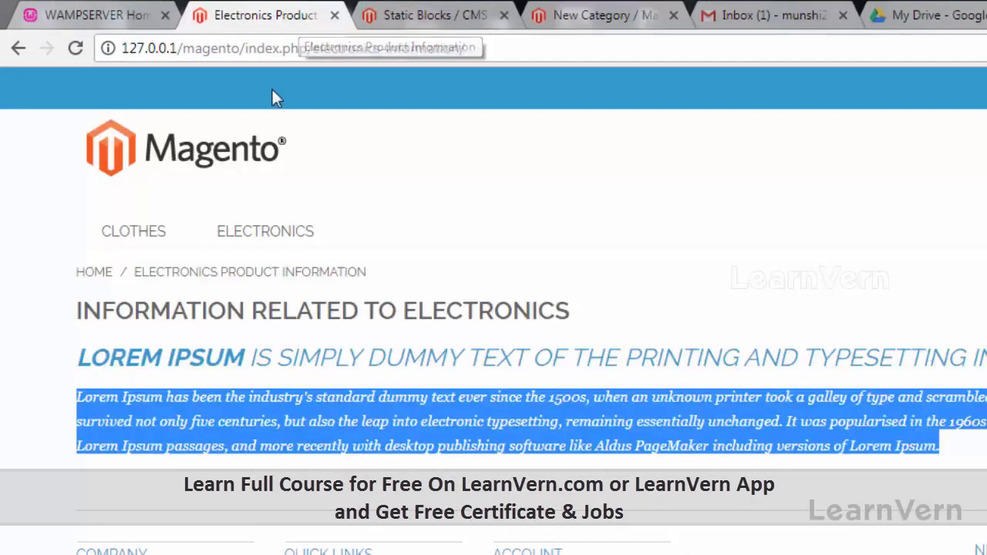
pyautogui.click(265, 231)
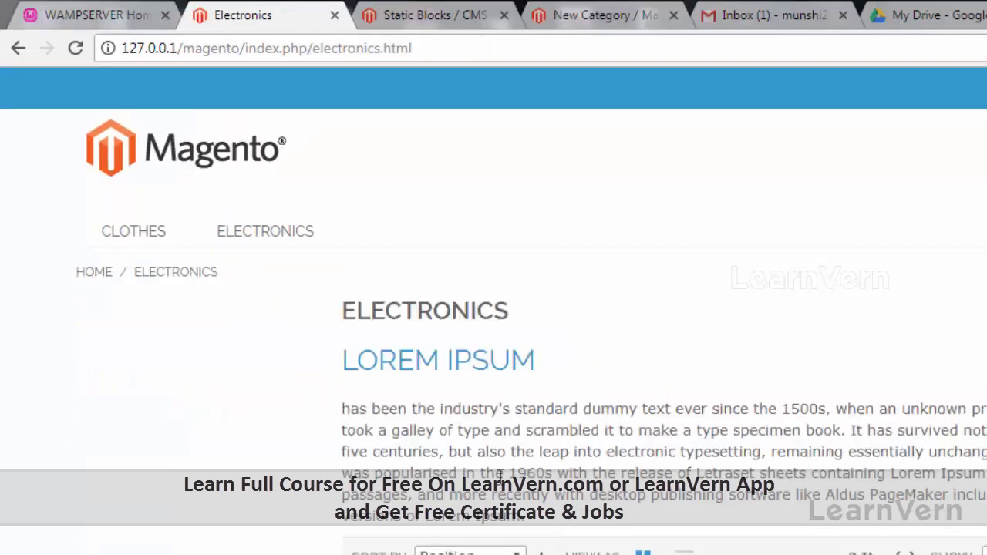
pyautogui.scroll(-3, 500, 474)
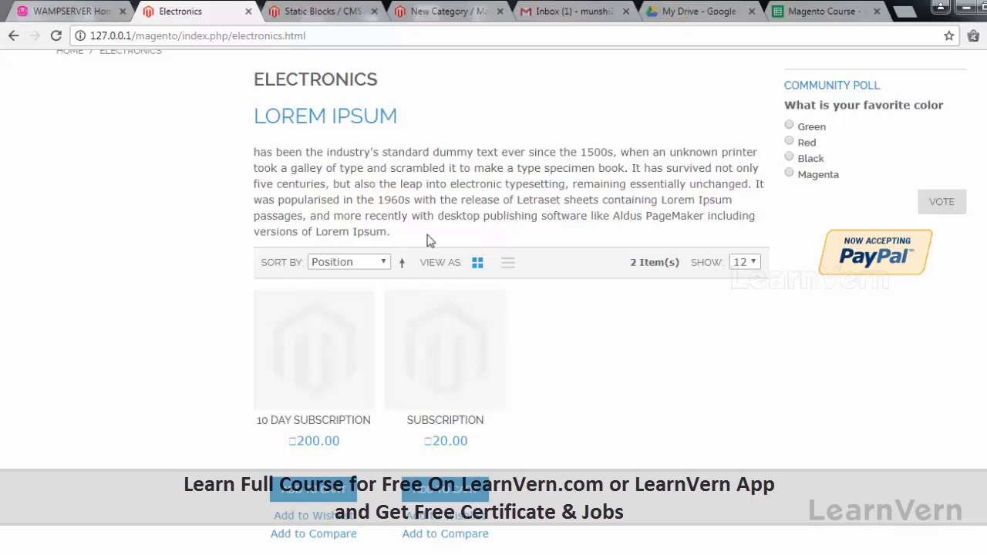
pyautogui.scroll(-3, 435, 266)
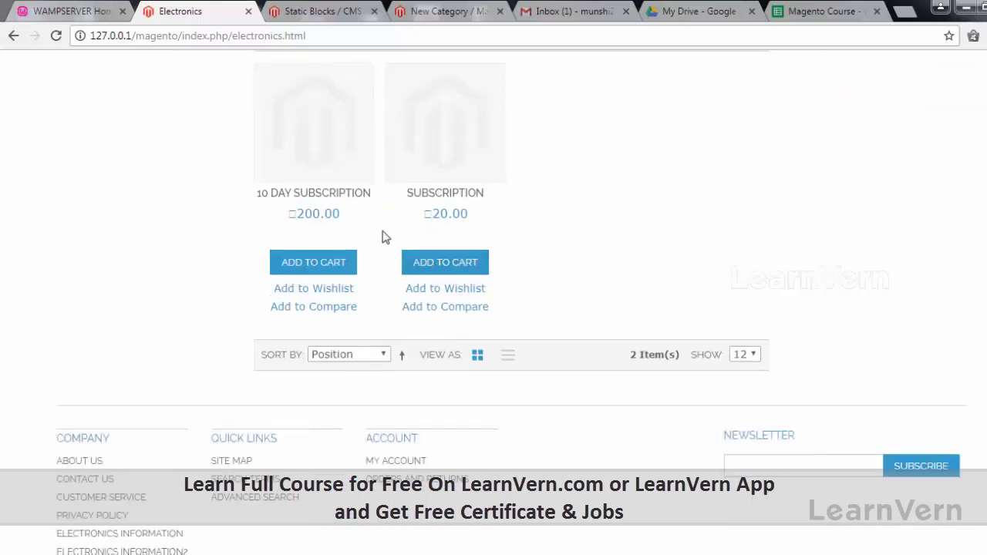
# - Return to the static blocks page in the admin, open the CMS widgets list and start a new widget instance
pyautogui.click(335, 16)
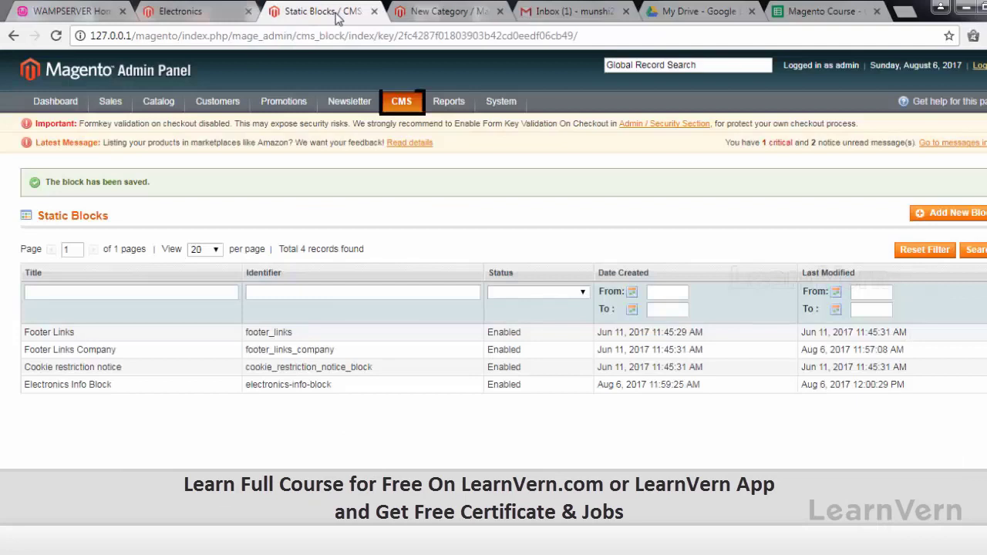
pyautogui.moveTo(394, 110)
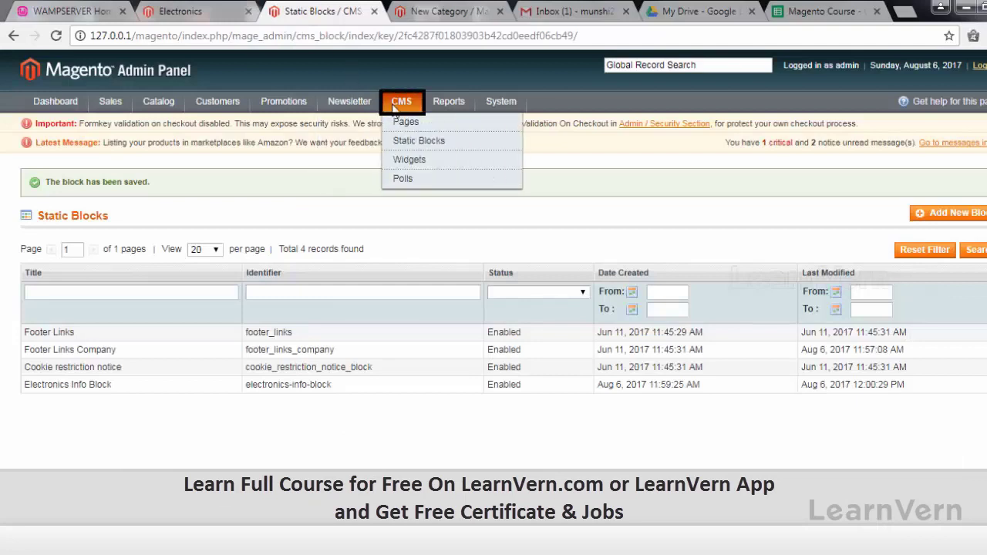
pyautogui.click(407, 160)
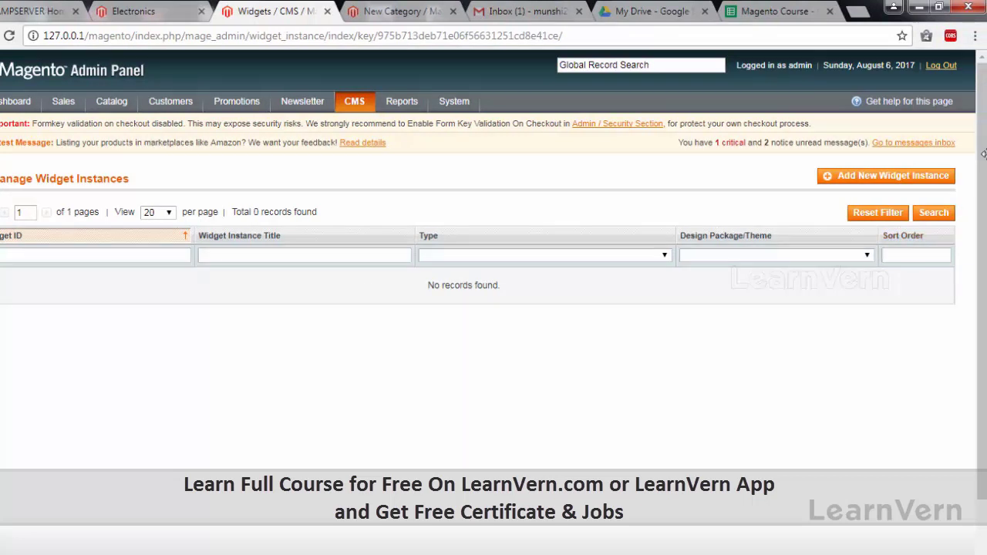
pyautogui.click(877, 176)
# - Choose CMS Static Block as the widget type and rwd / default as the design package/theme, and continue to the frontend properties
pyautogui.click(350, 244)
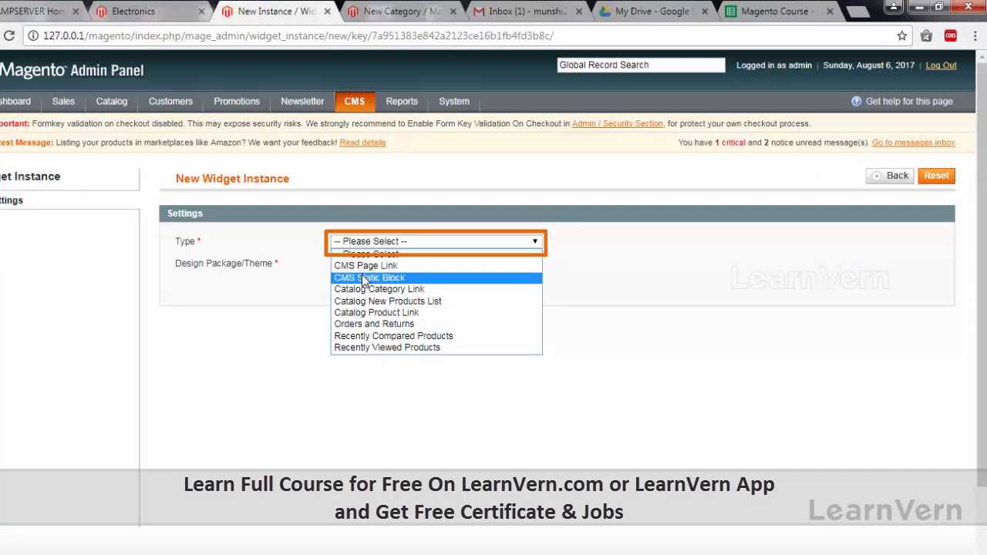
pyautogui.click(362, 278)
pyautogui.click(369, 265)
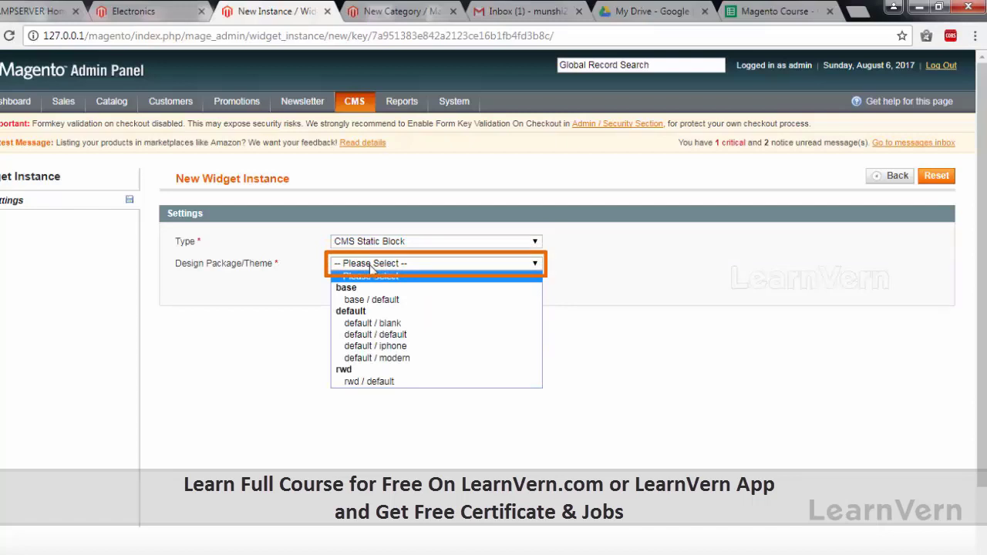
pyautogui.click(390, 382)
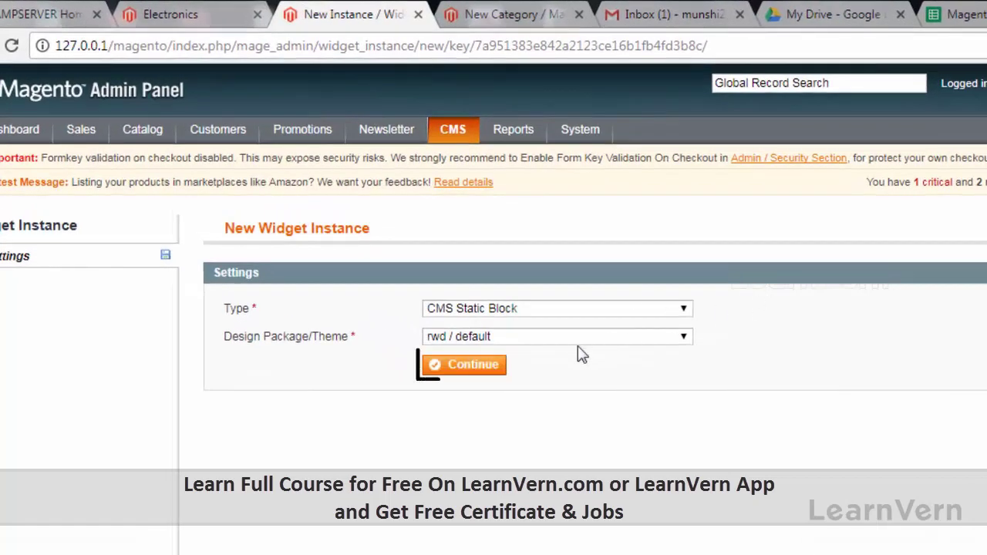
pyautogui.click(472, 366)
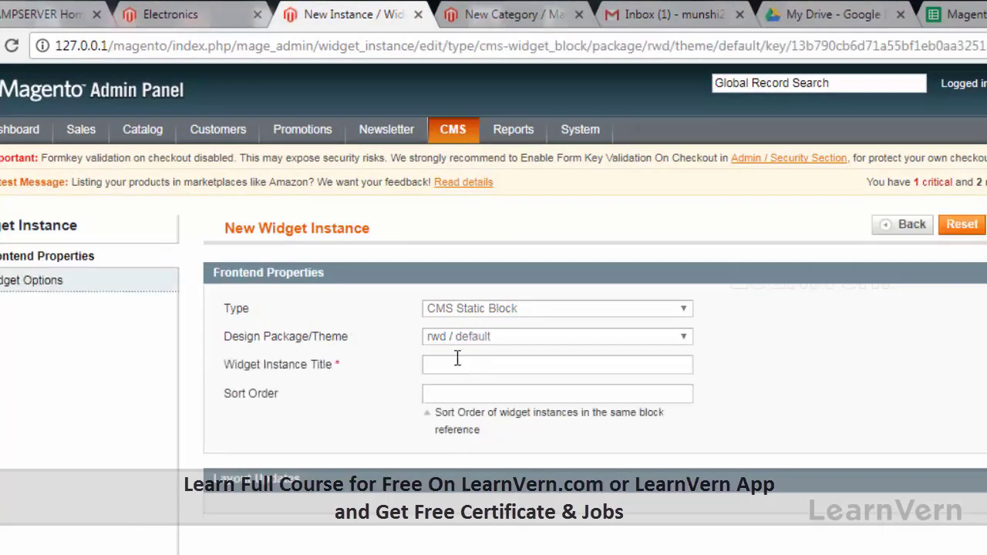
# - Title the widget instance Electronics Info Widget and set its sort order to 0
pyautogui.click(453, 364)
pyautogui.write('Ele')
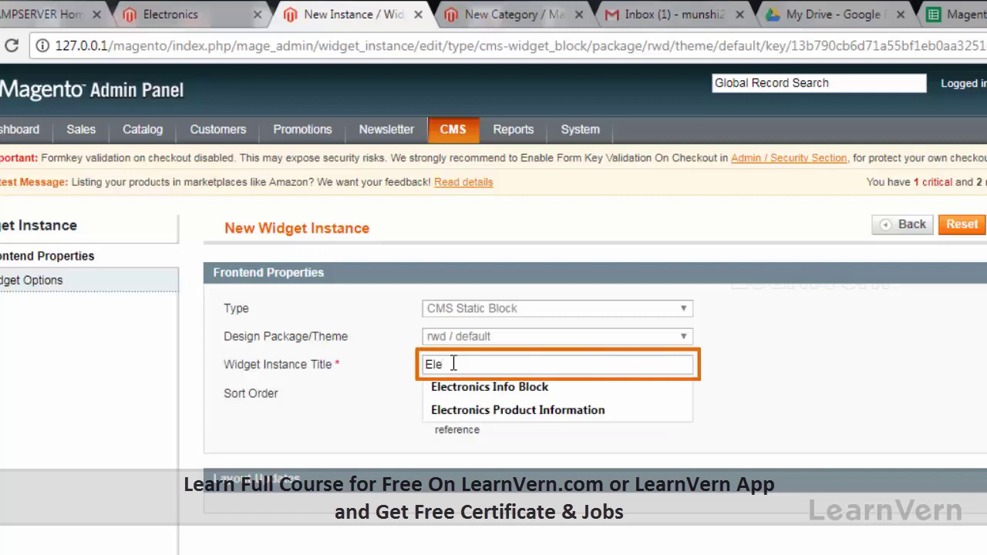
pyautogui.press('Down')
pyautogui.press('Return')
pyautogui.hotkey('ctrl', 'BackSpace')
pyautogui.write('Wi')
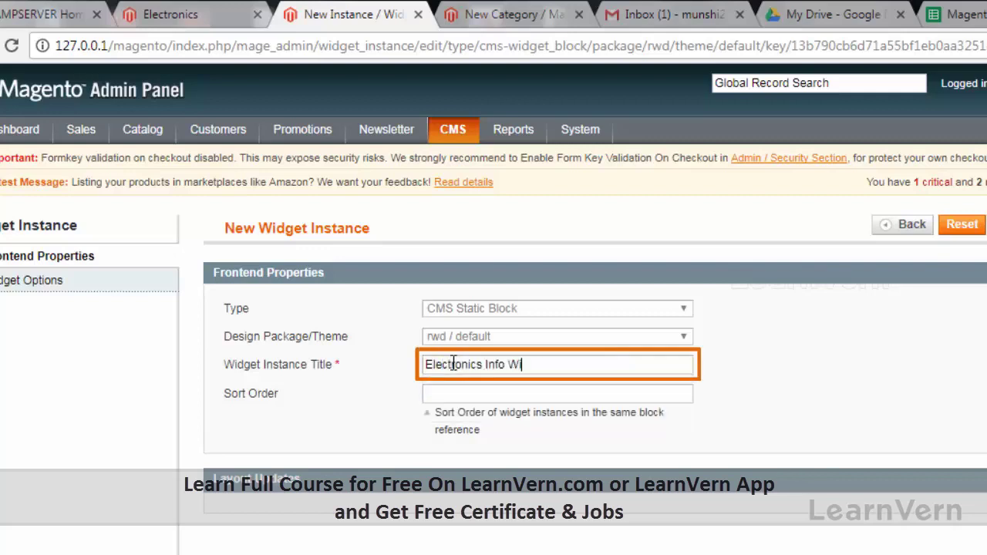
pyautogui.write('dget')
pyautogui.click(461, 389)
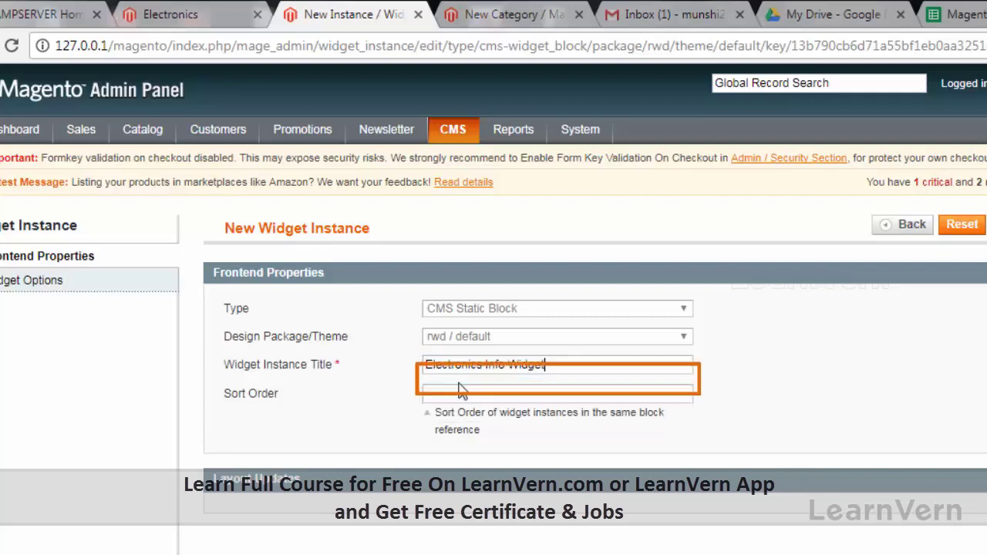
pyautogui.write('0')
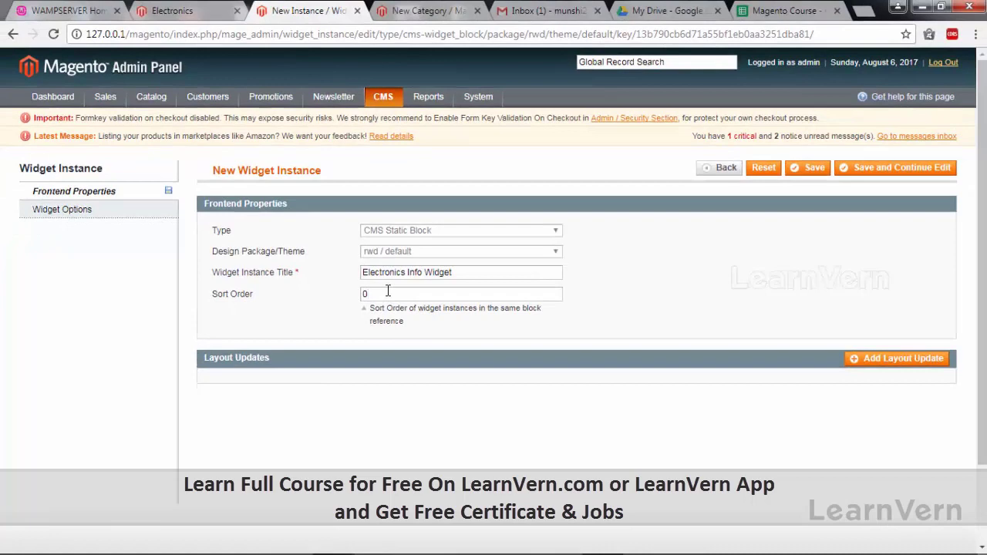
# - Add a layout update to the widget that displays it on All Product Types
pyautogui.click(873, 359)
pyautogui.scroll(-3, 757, 325)
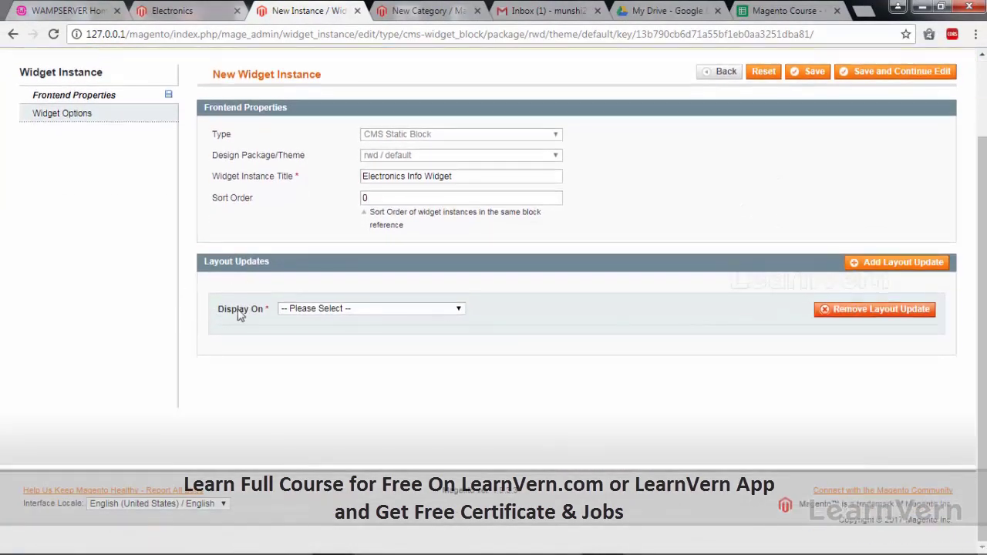
pyautogui.click(315, 307)
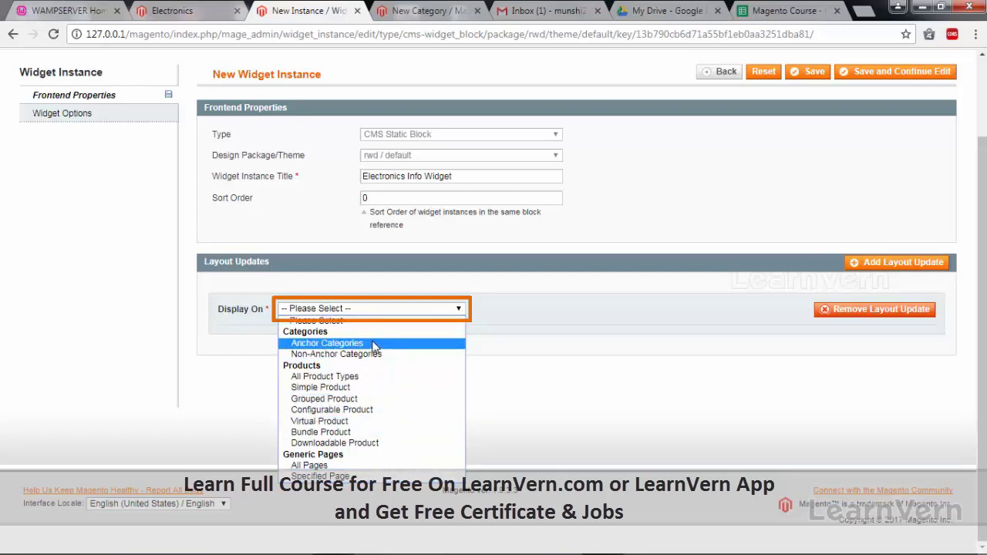
pyautogui.click(351, 377)
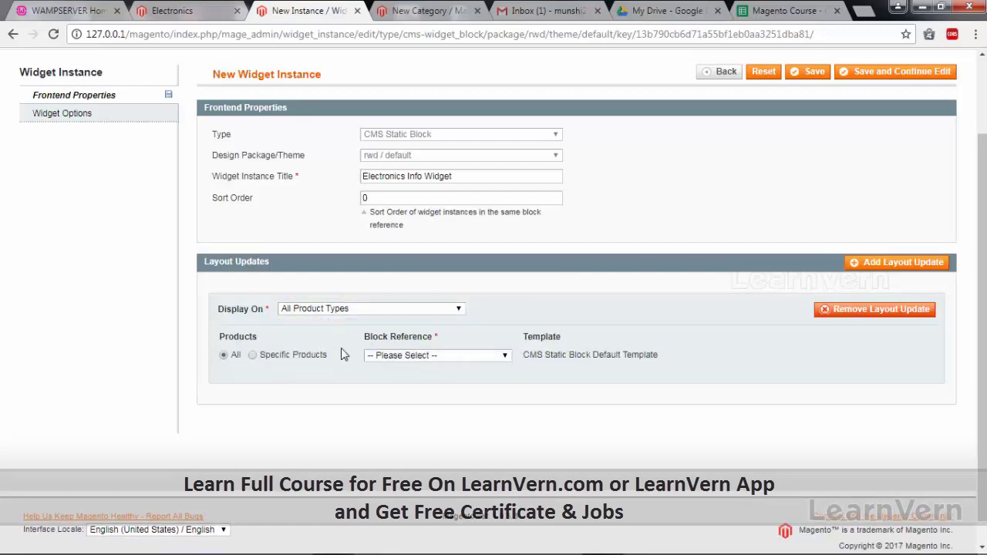
# - Restrict the layout update to specific products, include all seven listed products, and set its block reference to Product View Extra Hint
pyautogui.click(252, 354)
pyautogui.scroll(-2, 332, 378)
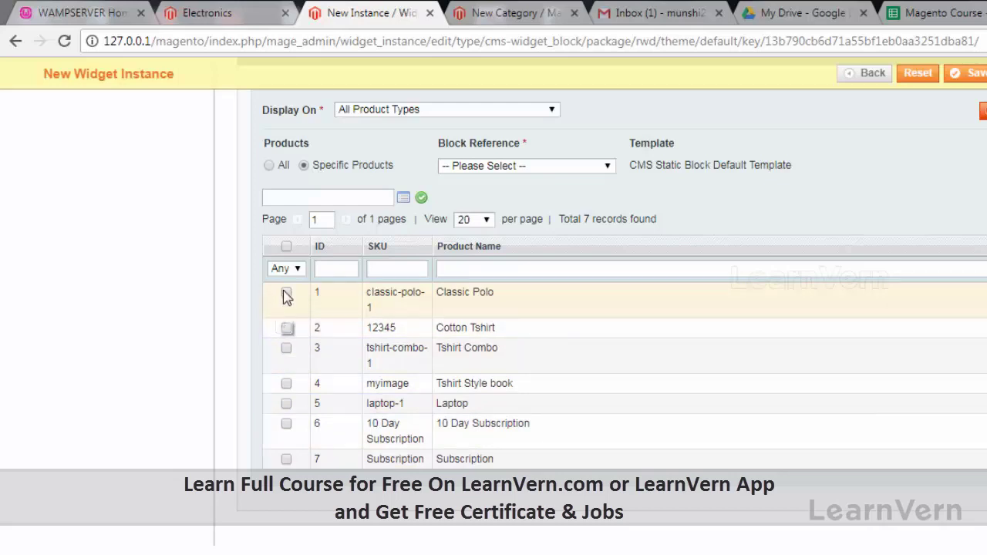
pyautogui.click(286, 246)
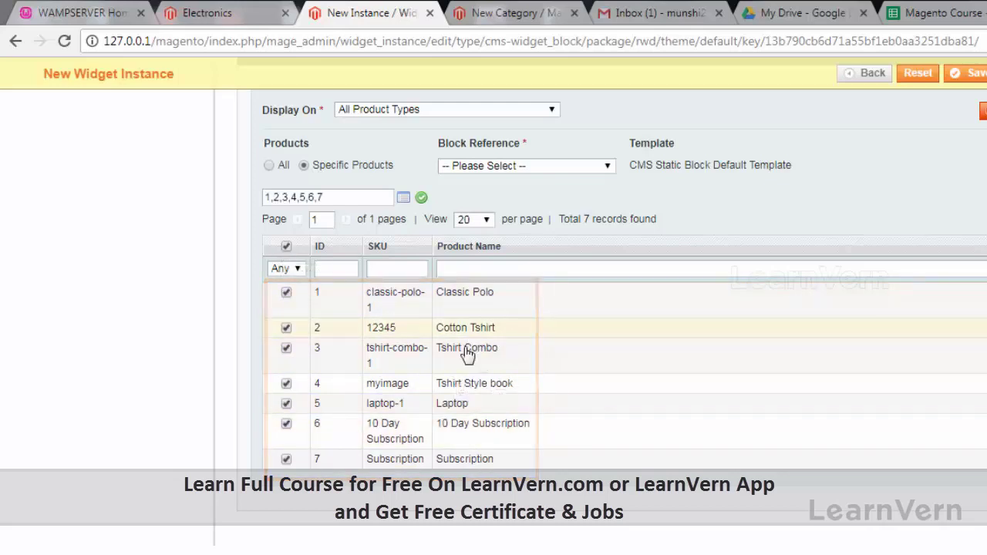
pyautogui.scroll(2, 468, 353)
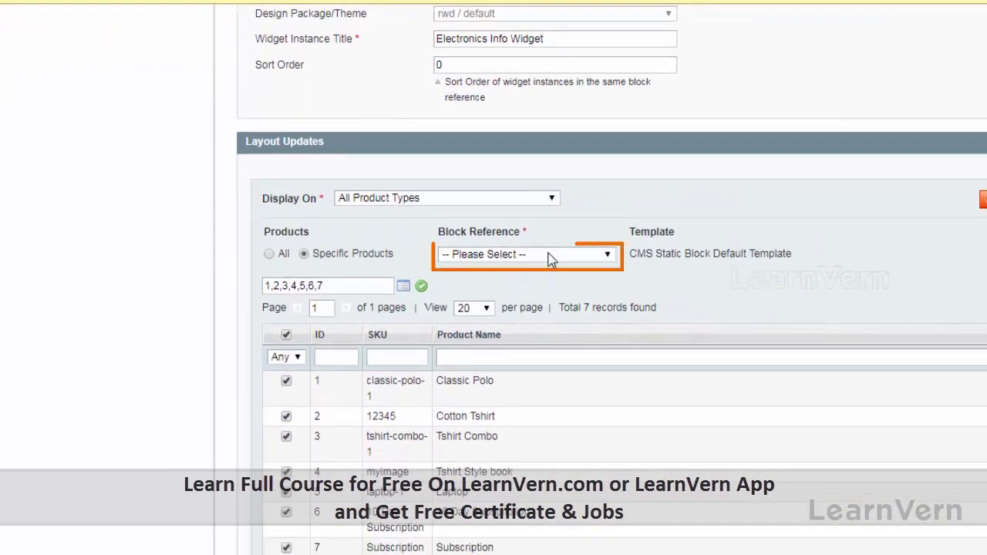
pyautogui.click(549, 256)
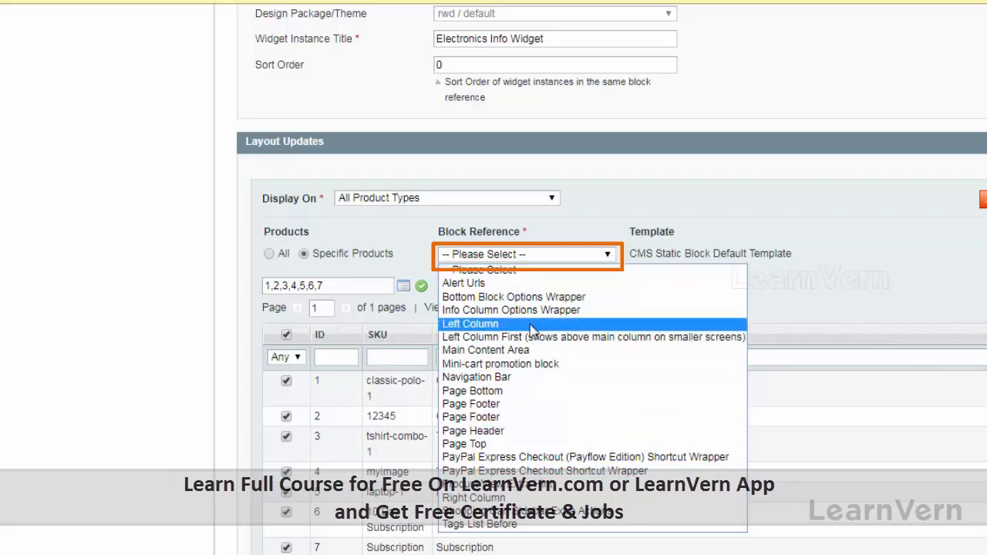
pyautogui.click(493, 489)
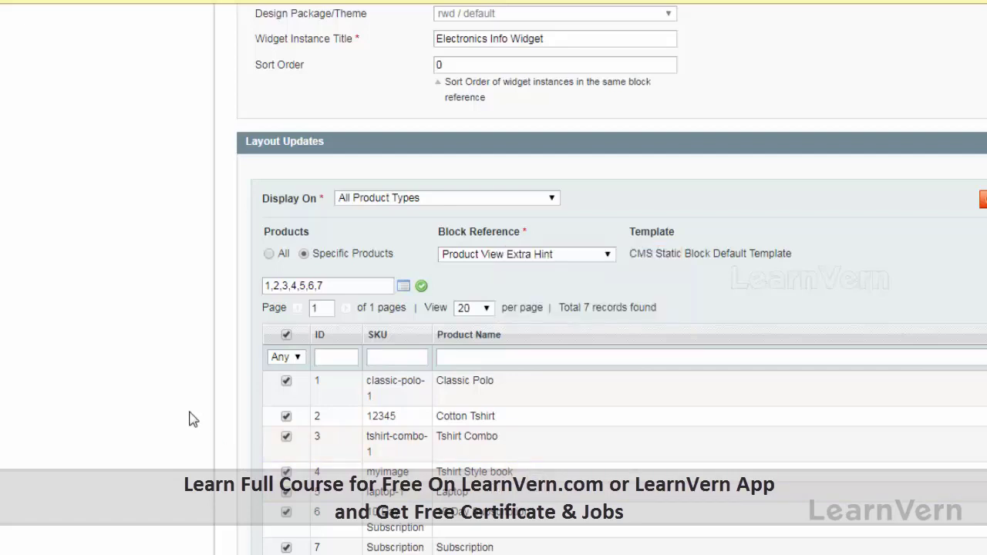
# - Assign the Electronics Info Block to the widget in its options and save the widget instance, keeping it open for editing
pyautogui.scroll(3, 174, 373)
pyautogui.click(134, 169)
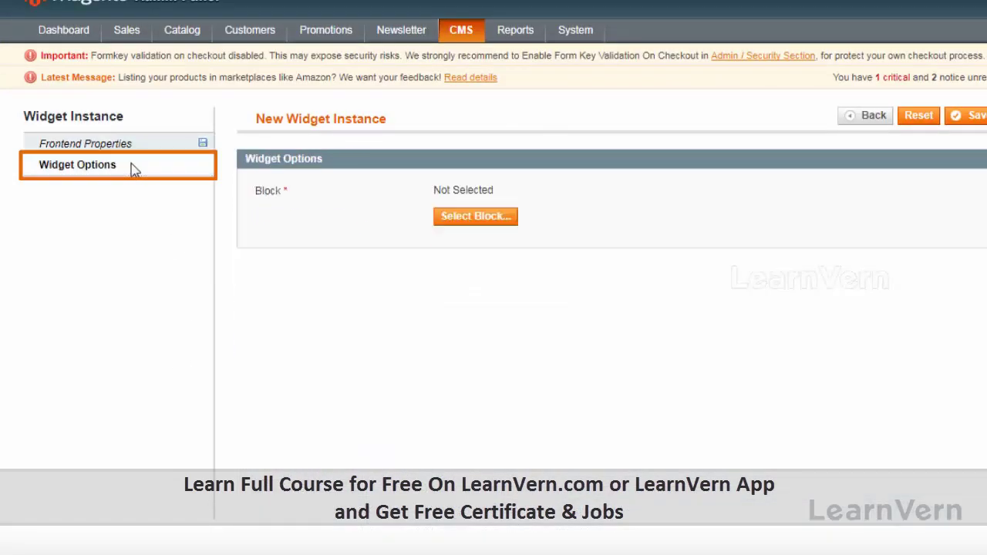
pyautogui.click(459, 216)
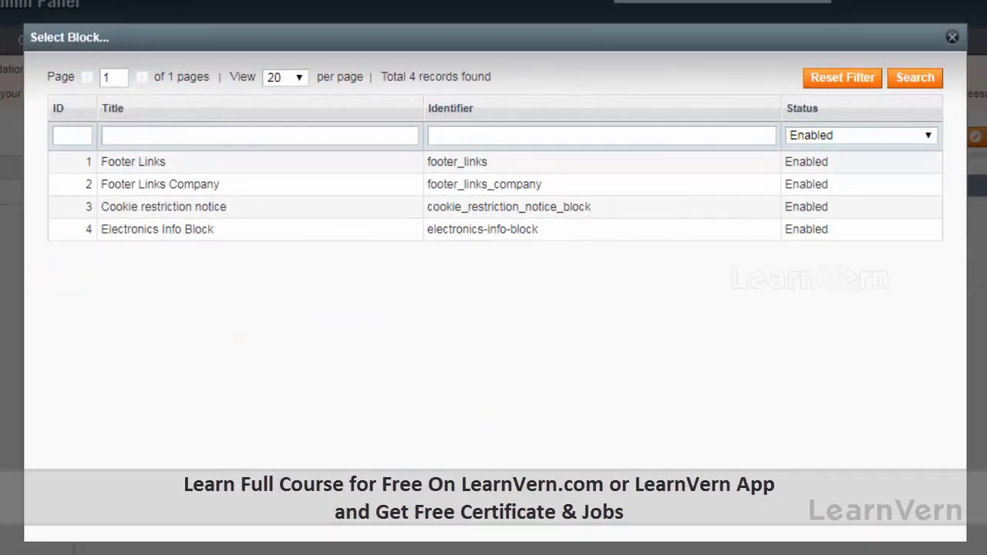
pyautogui.click(183, 230)
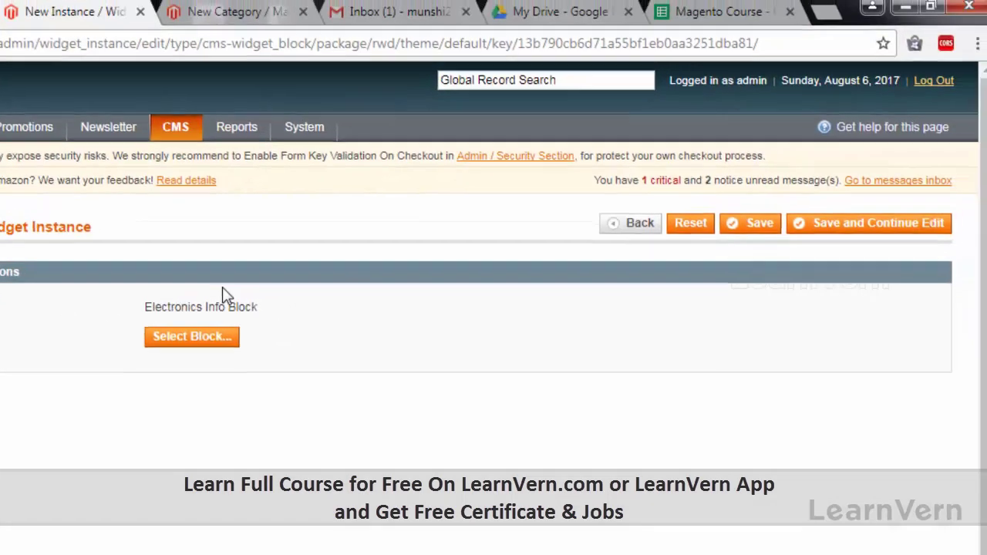
pyautogui.click(803, 233)
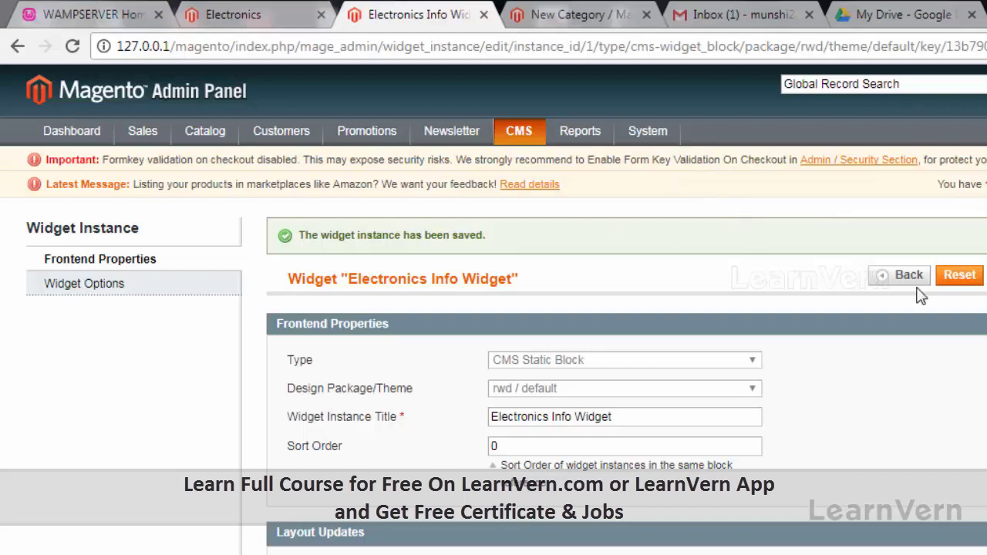
# - Switch to the storefront's Electronics category, open the 10 Day Subscription product and examine where the block text appears
pyautogui.click(259, 17)
pyautogui.scroll(-4, 309, 317)
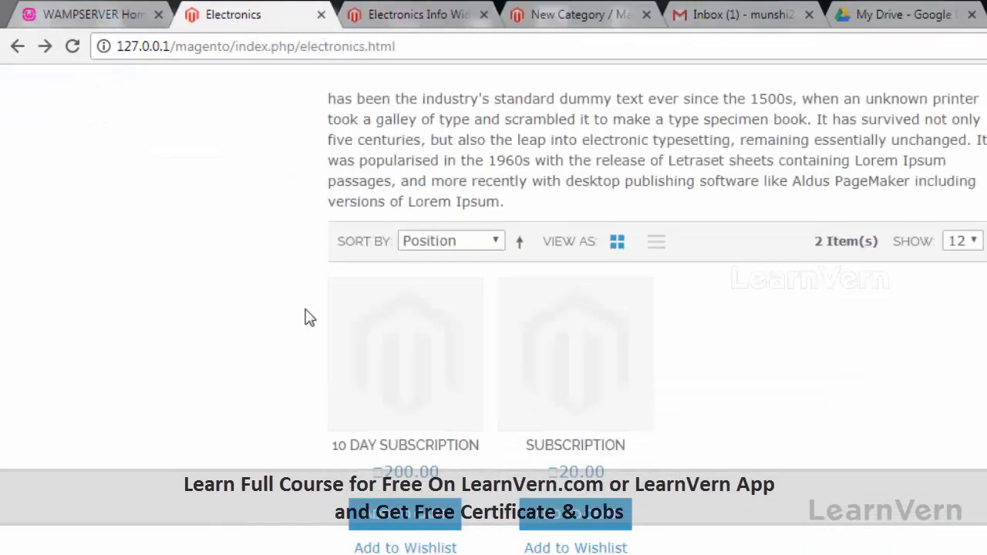
pyautogui.click(418, 393)
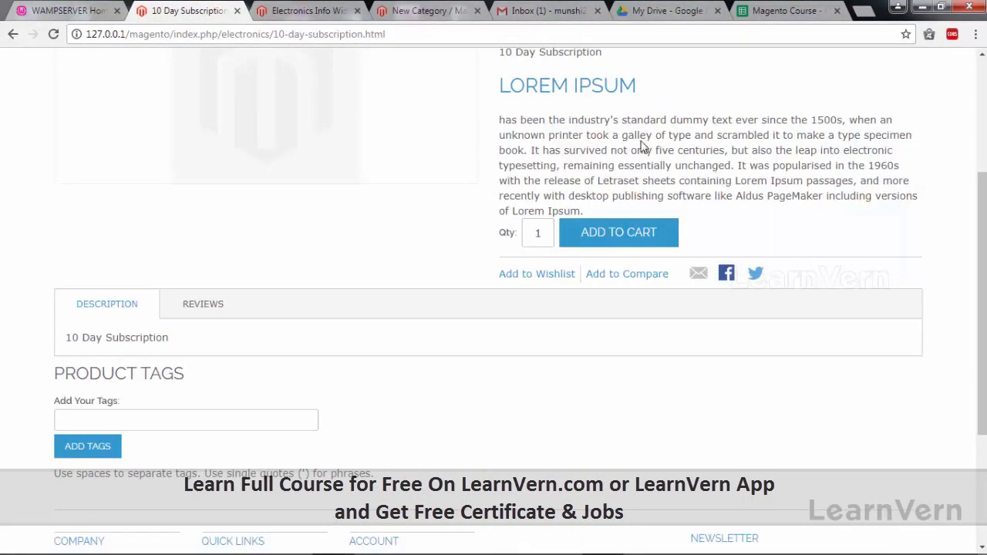
pyautogui.scroll(3, 550, 229)
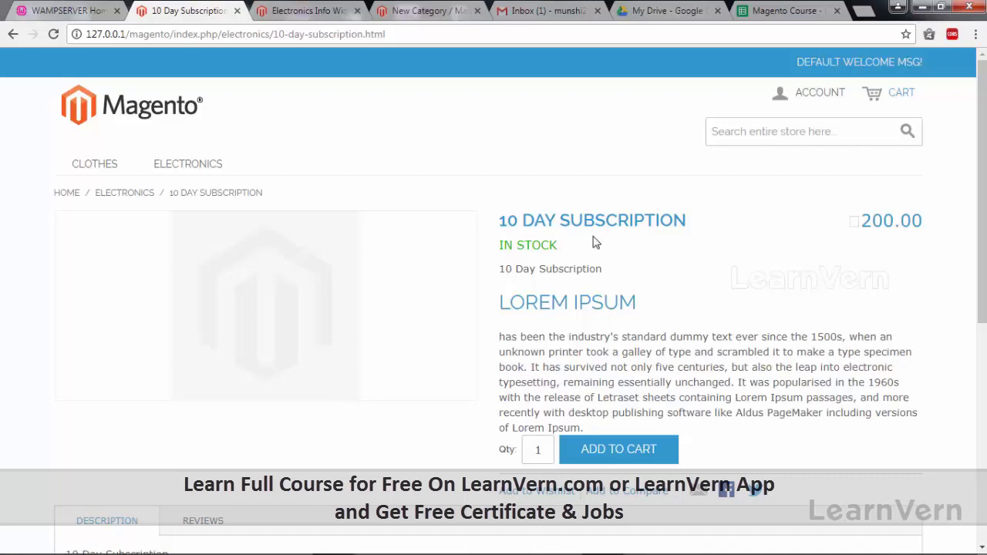
pyautogui.scroll(-2, 593, 243)
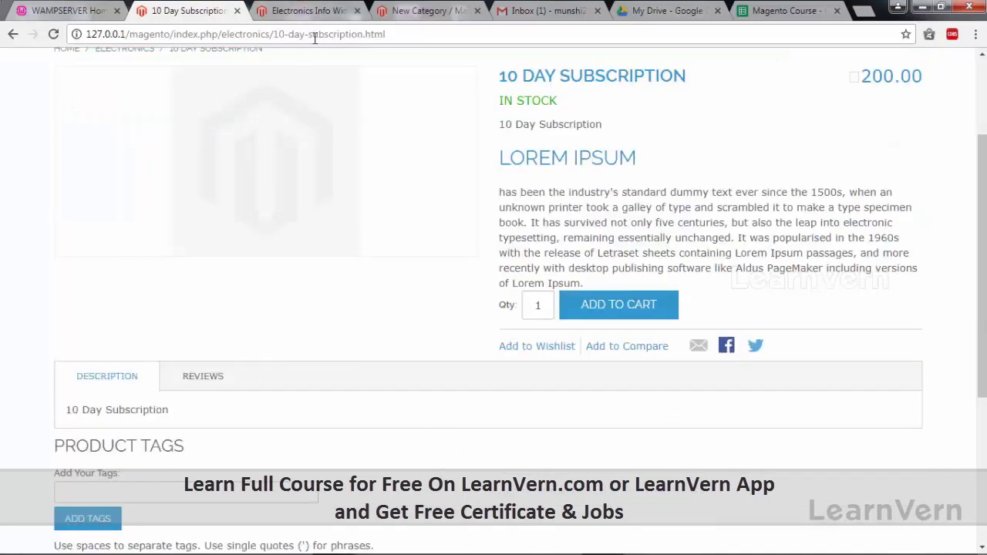
# - Return to the widget page in the admin, open the CMS widgets list and start another new widget instance
pyautogui.click(317, 10)
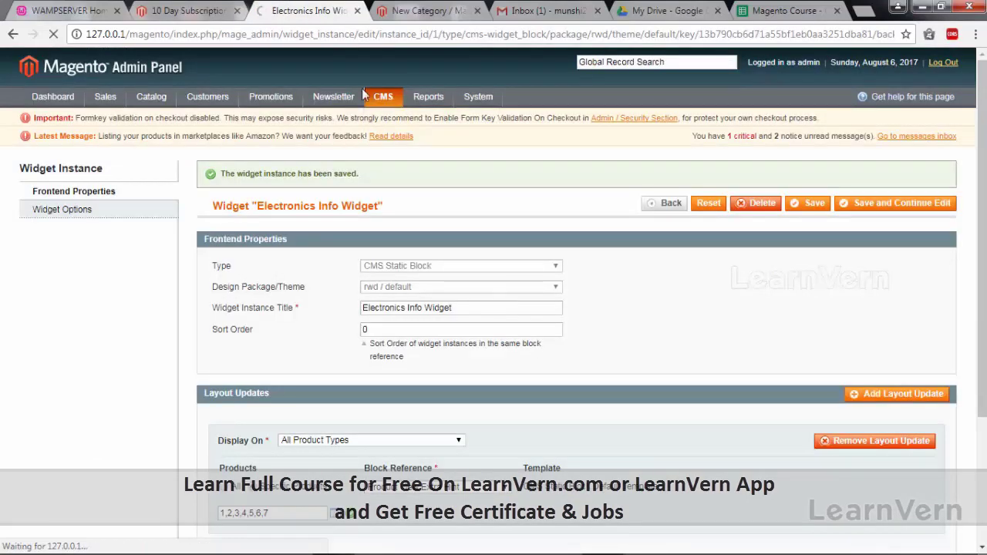
pyautogui.moveTo(386, 97)
pyautogui.click(390, 138)
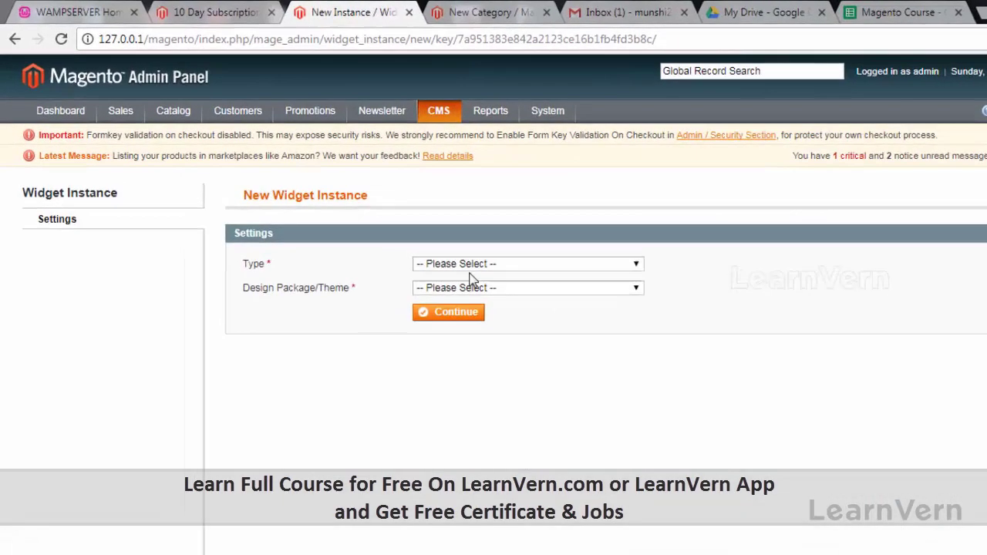
# - Choose CMS Page Link as the widget type and rwd / default as the design package/theme, and continue to the frontend properties
pyautogui.click(472, 264)
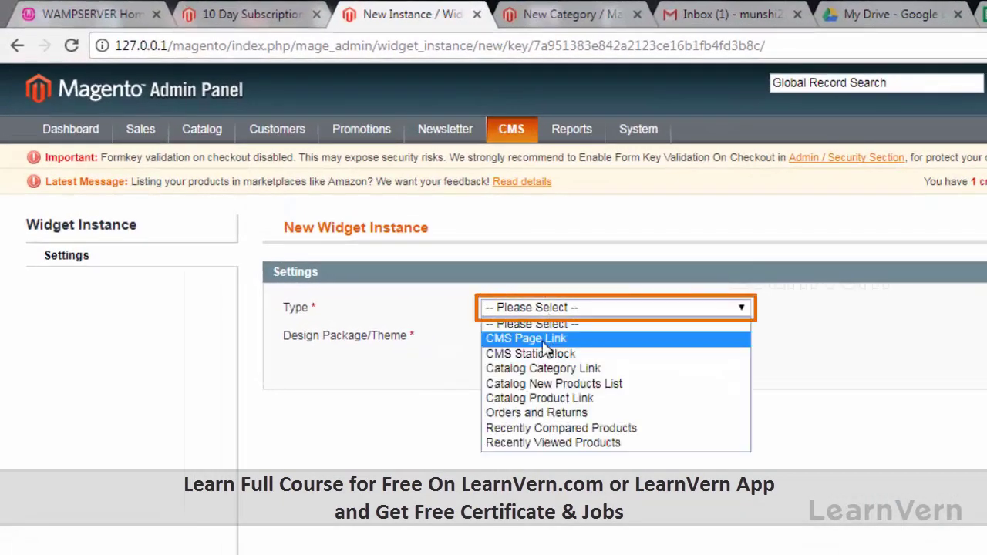
pyautogui.click(543, 340)
pyautogui.click(550, 339)
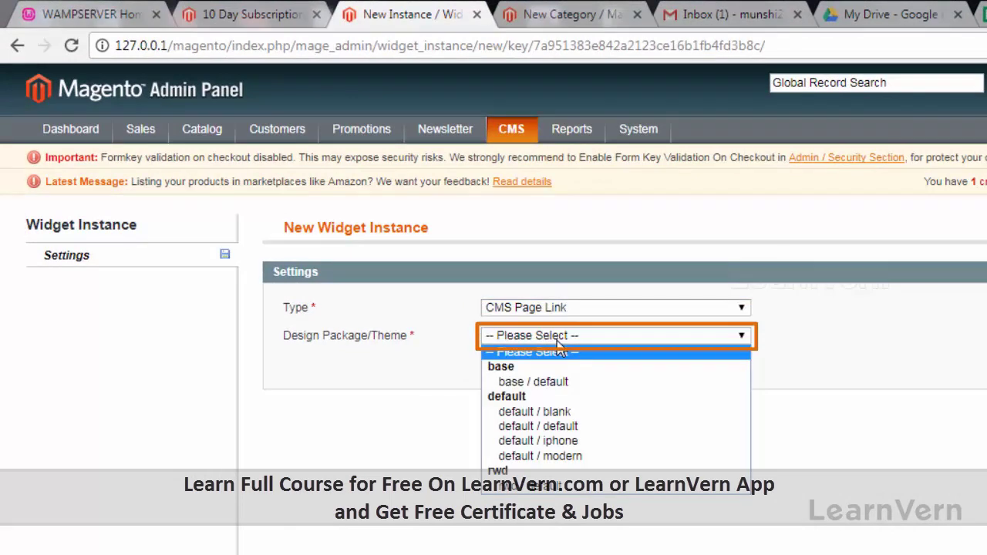
pyautogui.click(542, 494)
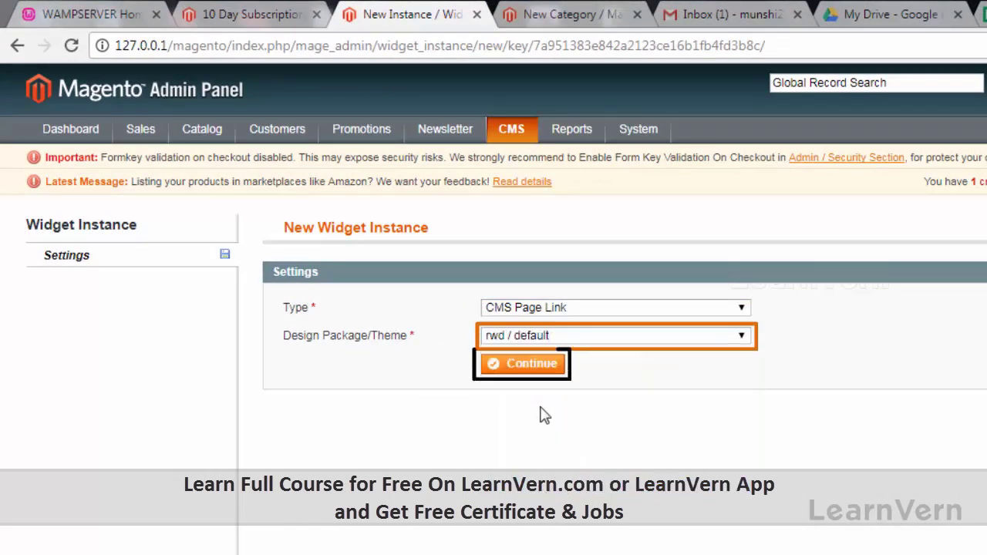
pyautogui.click(548, 365)
# - Title the widget instance Electronics Info Page Link and set its sort order to 0
pyautogui.click(509, 362)
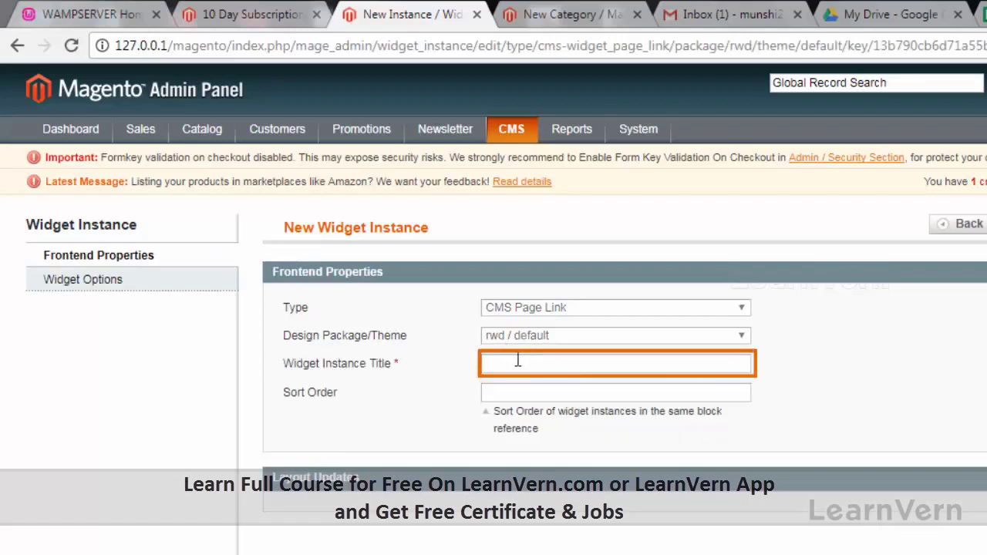
pyautogui.write('E')
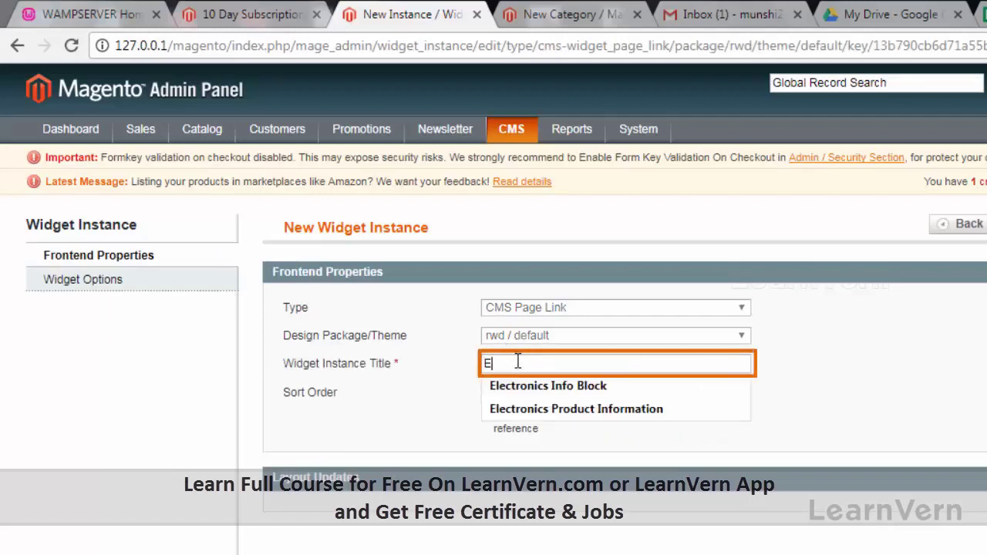
pyautogui.write('lectronics Info Page Link')
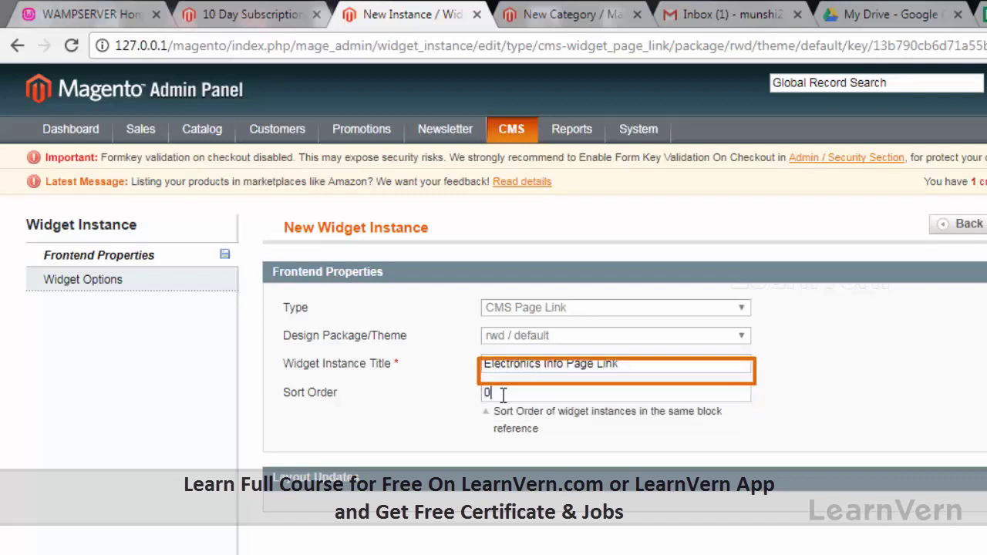
pyautogui.click(499, 391)
pyautogui.write('0')
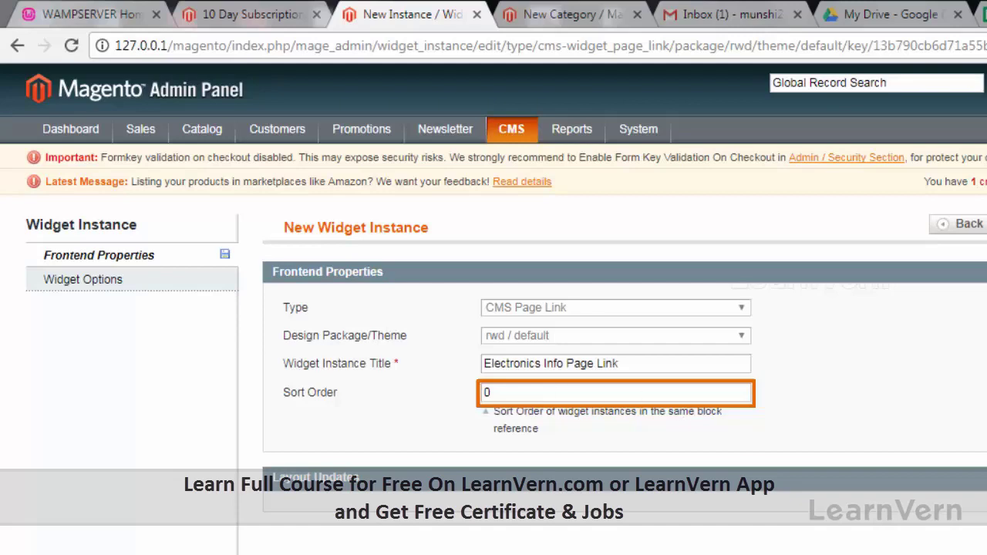
# - Add a layout update displayed on All Pages with Page Footer as block reference and the CMS Page Link Block Template
pyautogui.scroll(-1, 647, 478)
pyautogui.click(601, 465)
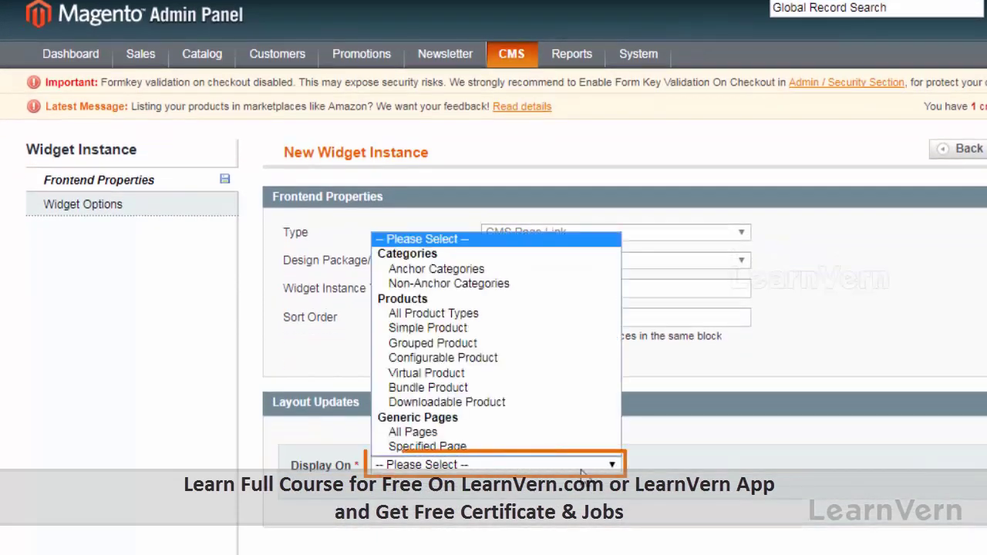
pyautogui.click(494, 432)
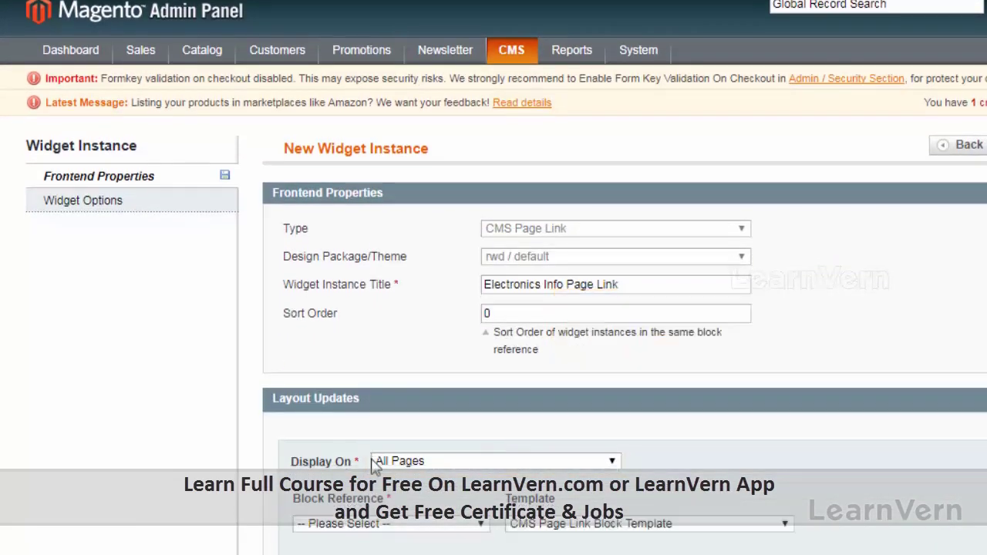
pyautogui.scroll(-2, 172, 319)
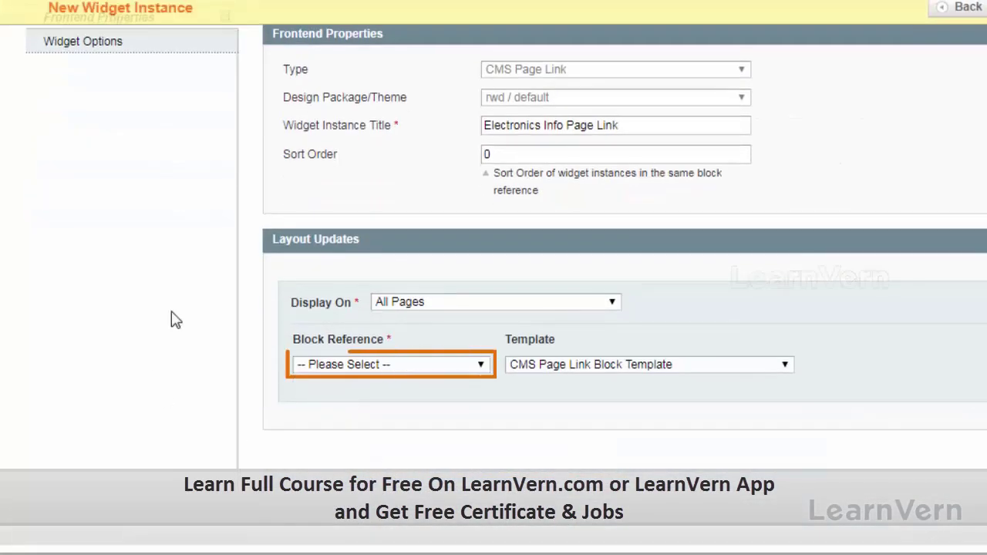
pyautogui.click(381, 375)
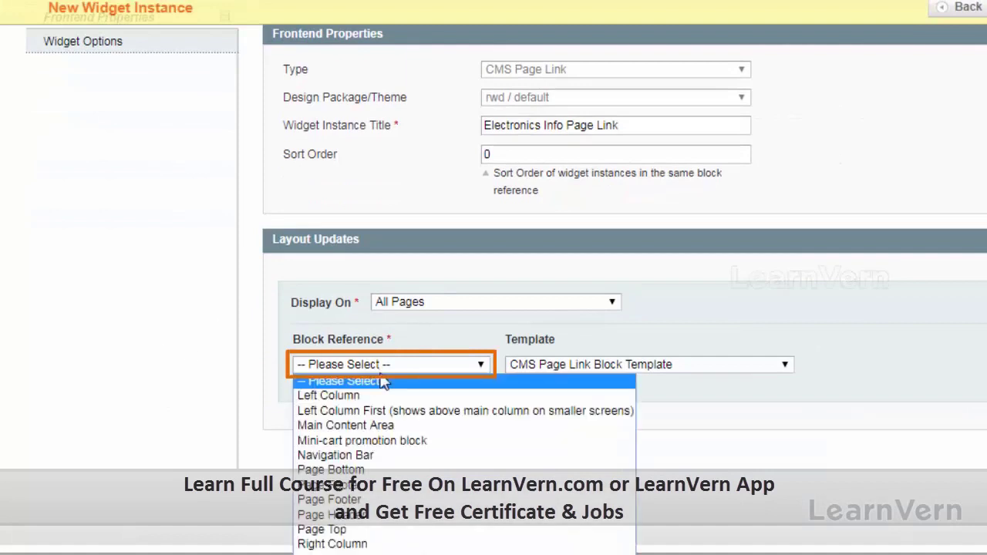
pyautogui.click(359, 500)
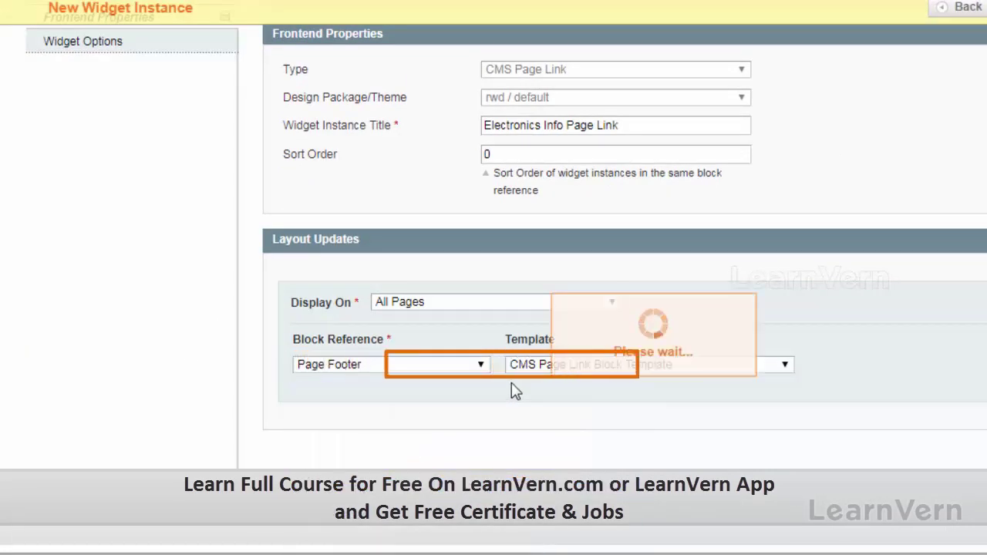
pyautogui.click(531, 367)
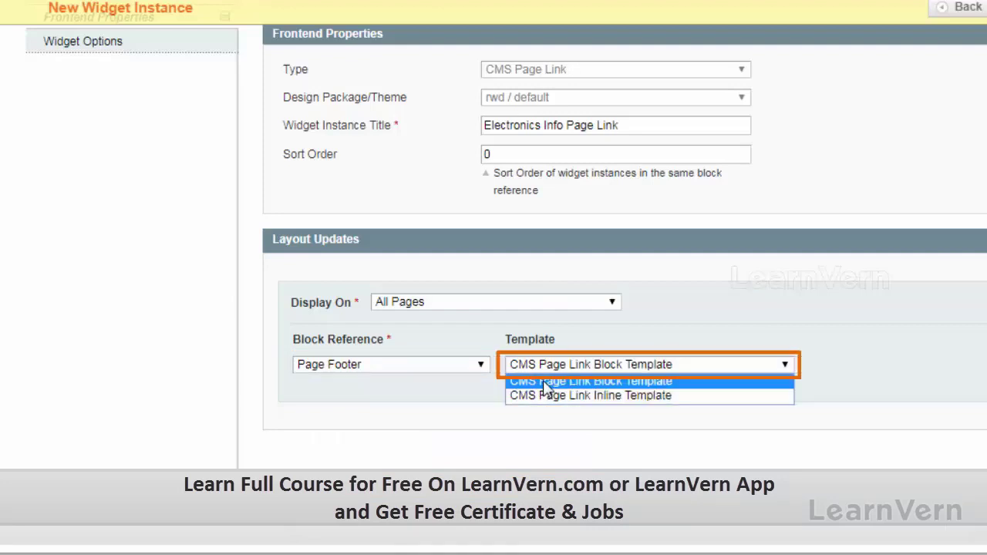
pyautogui.click(969, 429)
# - In the widget options, set the anchor custom text to Electronics Information 3 and choose Electronics Product Information as the CMS page
pyautogui.scroll(3, 471, 510)
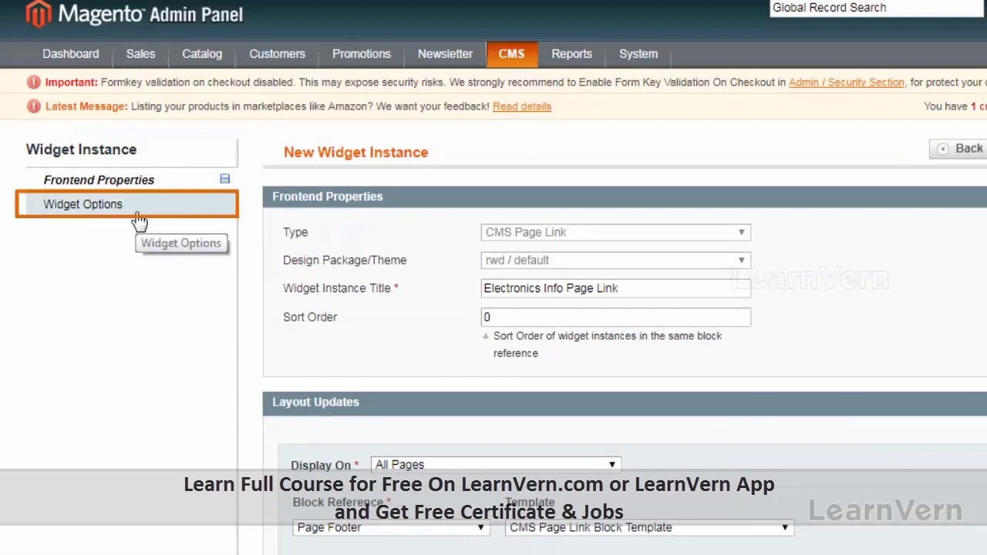
pyautogui.click(139, 219)
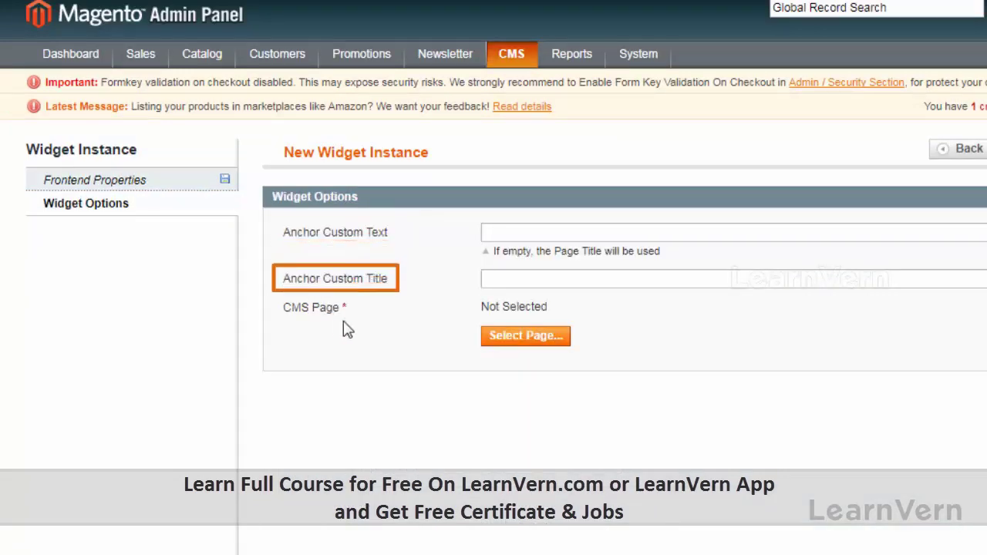
pyautogui.click(529, 233)
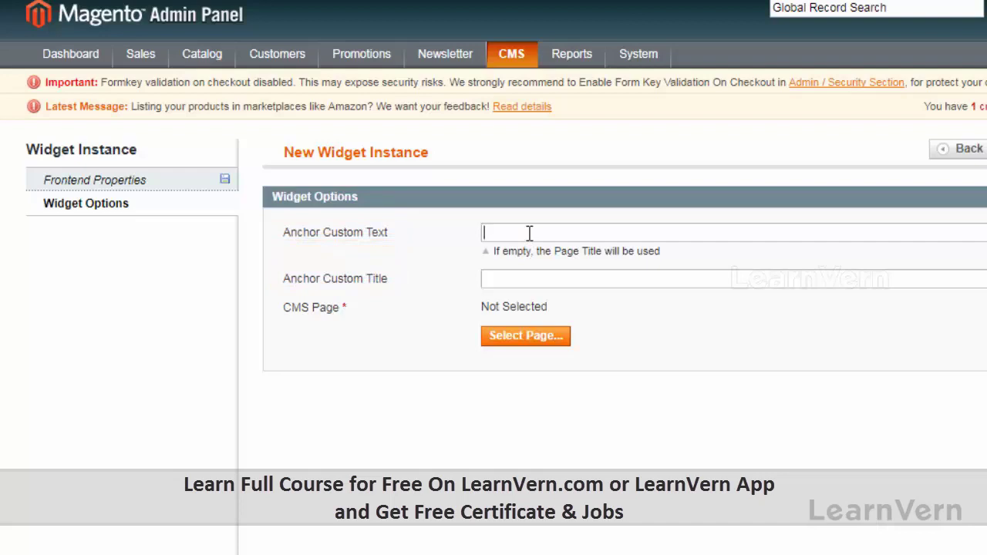
pyautogui.write('Electronic')
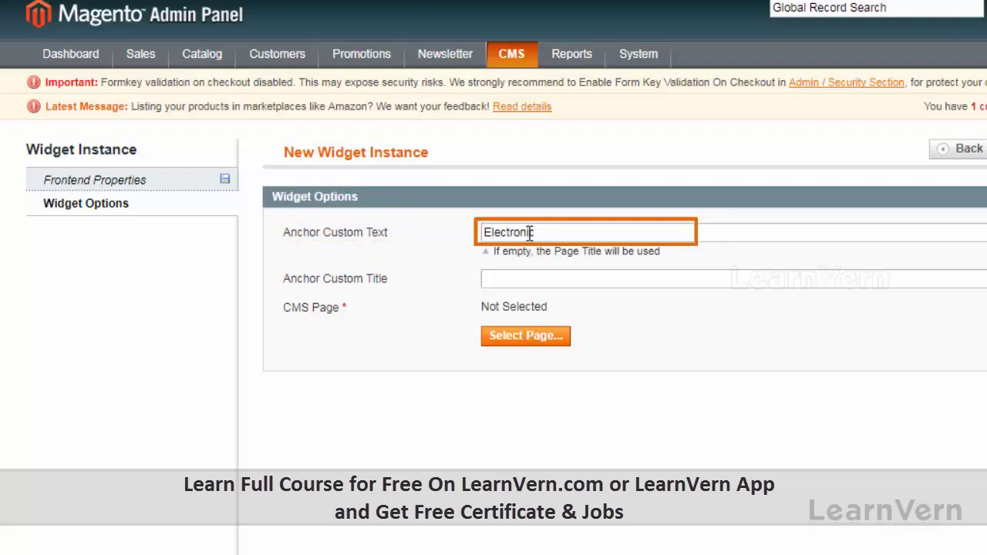
pyautogui.write('s Information 3')
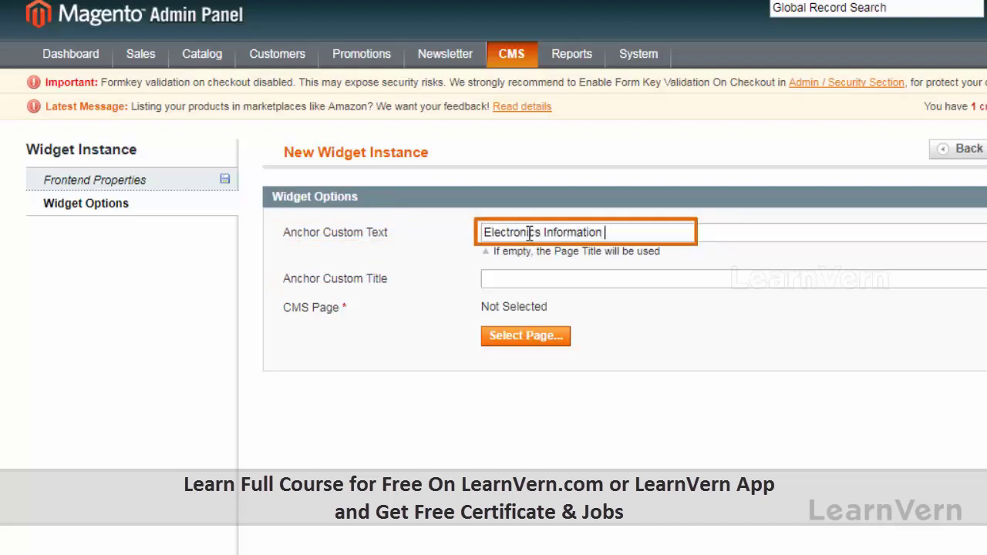
pyautogui.click(551, 340)
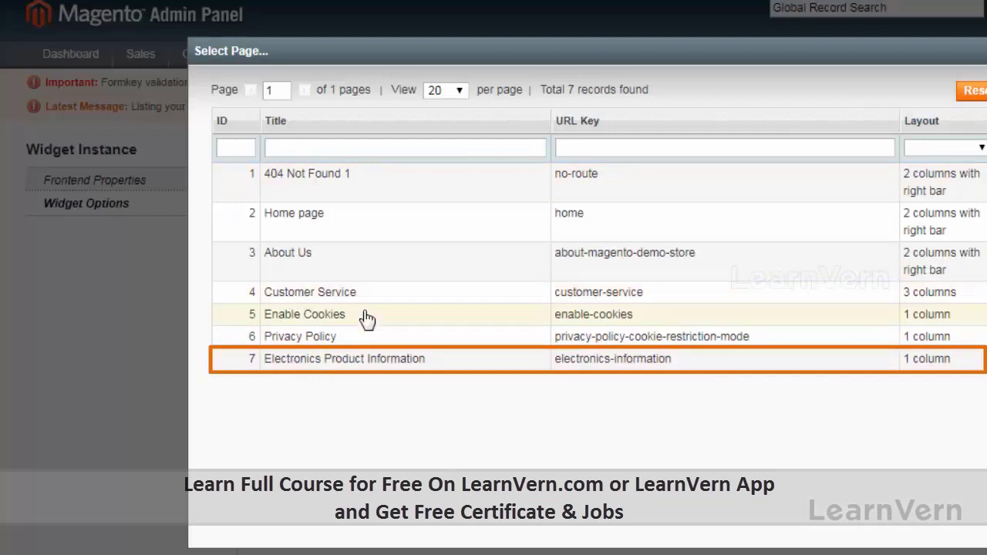
pyautogui.click(401, 374)
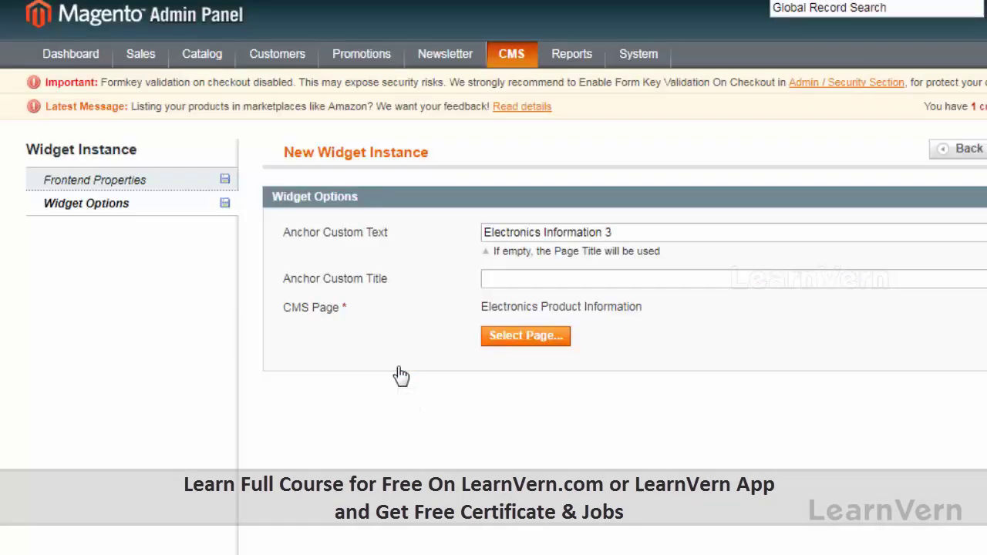